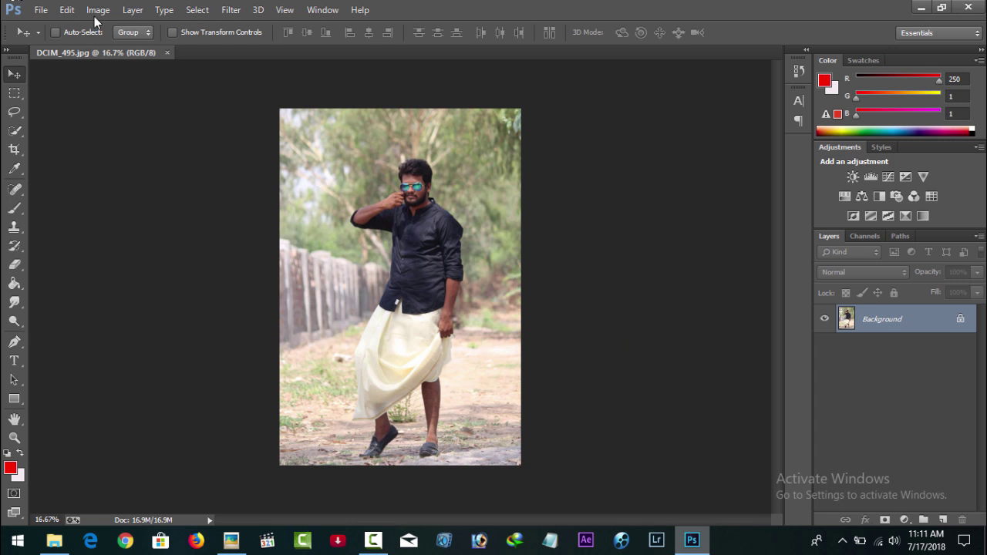
- Apply Shadows/Highlights to the photo with Shadows Amount 69% and Highlights 3%
{"action": "left_click", "coordinate": [98, 11]}
{"action": "mouse_move", "coordinate": [119, 47]}
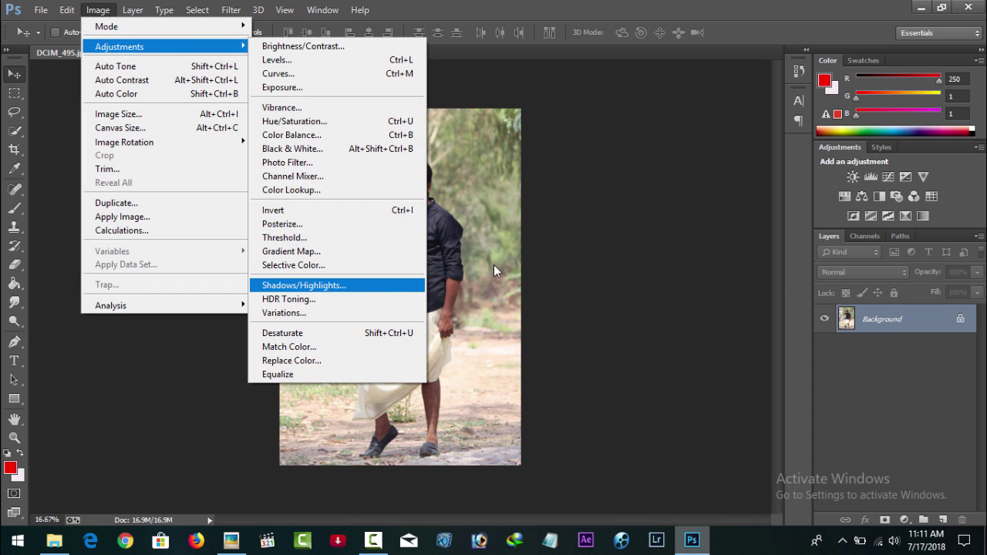
{"action": "left_click", "coordinate": [379, 285]}
{"action": "left_click_drag", "start_coordinate": [684, 187], "coordinate": [739, 187]}
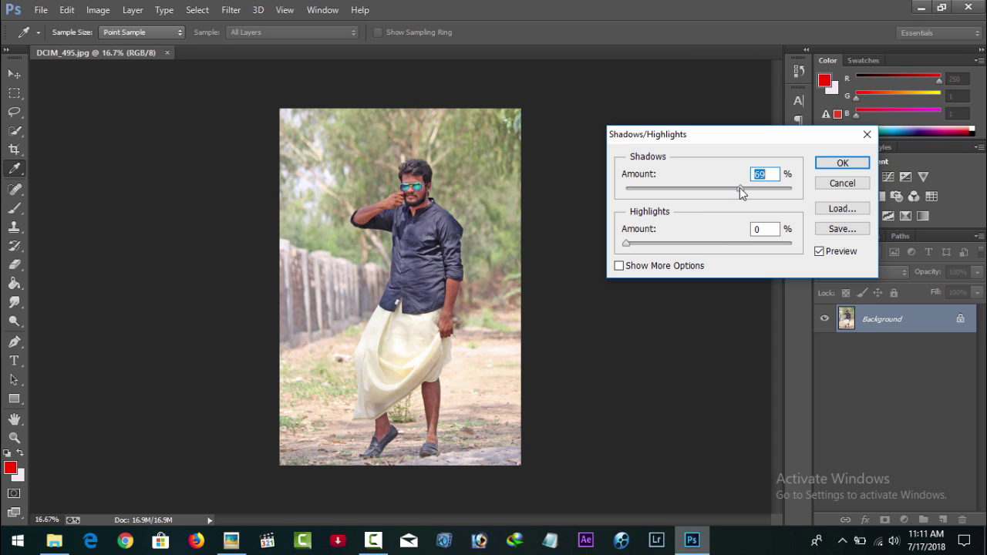
{"action": "mouse_move", "coordinate": [668, 243]}
{"action": "left_mouse_down"}
{"action": "mouse_move", "coordinate": [680, 244]}
{"action": "mouse_move", "coordinate": [632, 243]}
{"action": "left_mouse_up"}
{"action": "left_click", "coordinate": [839, 162]}
{"action": "key", "text": "v"}
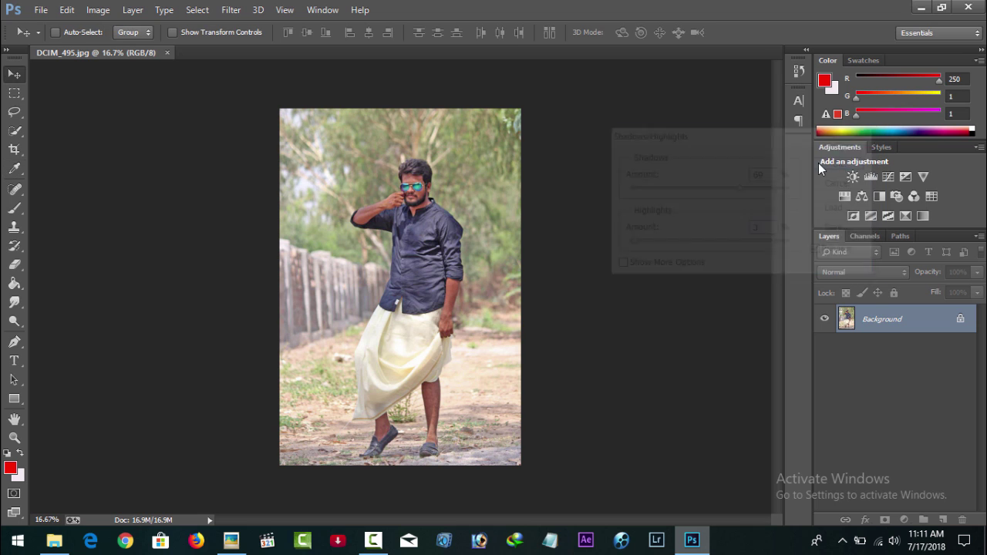
- With the Pen tool in Path mode, zoom in and start the path at the left shoe
{"action": "left_click", "coordinate": [13, 341]}
{"action": "left_click", "coordinate": [69, 338]}
{"action": "key", "text": "ctrl+plus"}
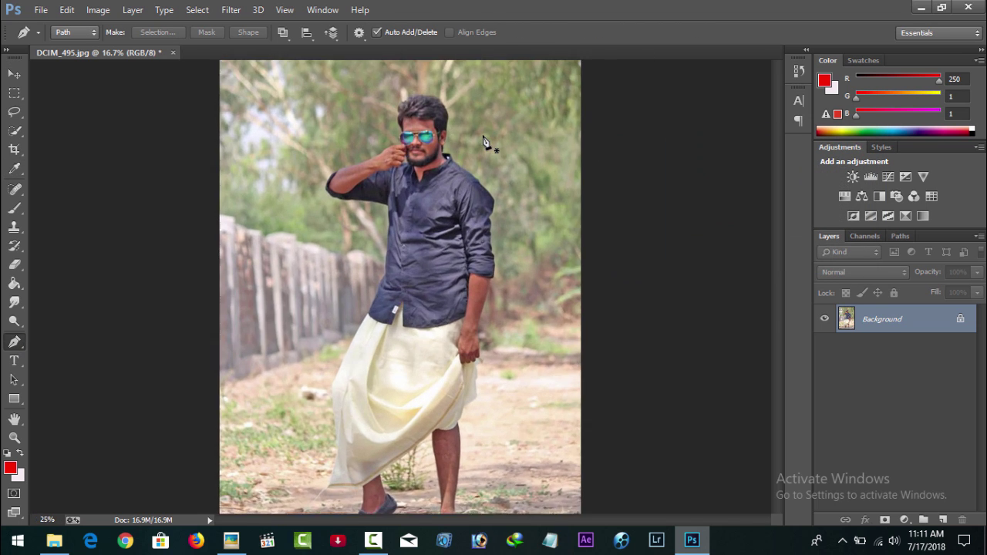
{"action": "key", "text": "ctrl+plus"}
{"action": "key", "text": "ctrl+plus"}
{"action": "key", "text": "ctrl+plus"}
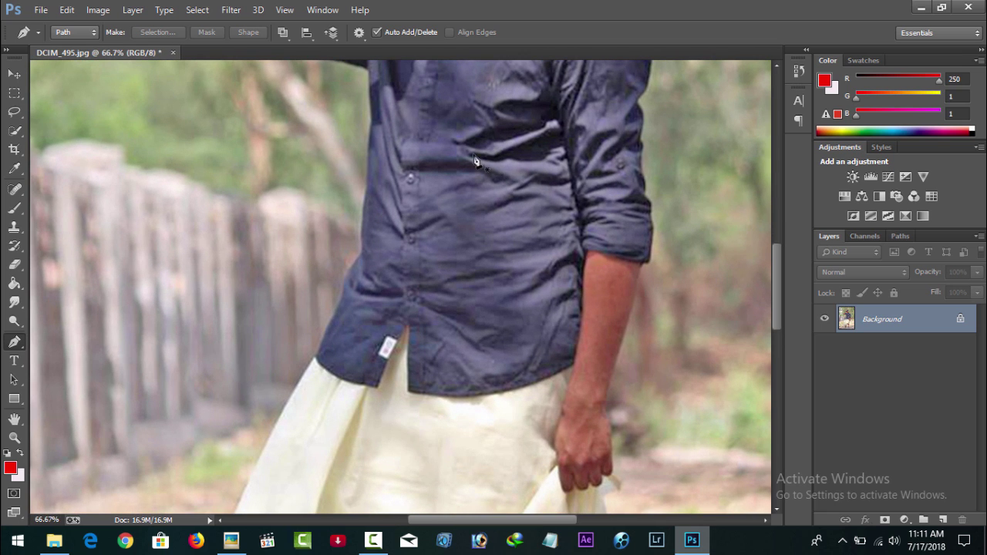
{"action": "left_click_drag", "start_coordinate": [776, 286], "coordinate": [779, 443]}
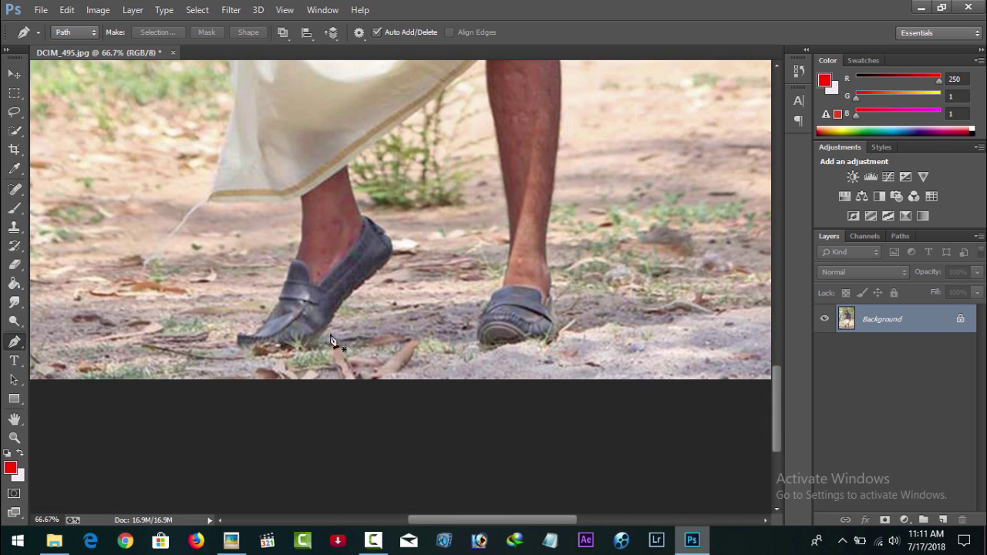
{"action": "left_click", "coordinate": [394, 255]}
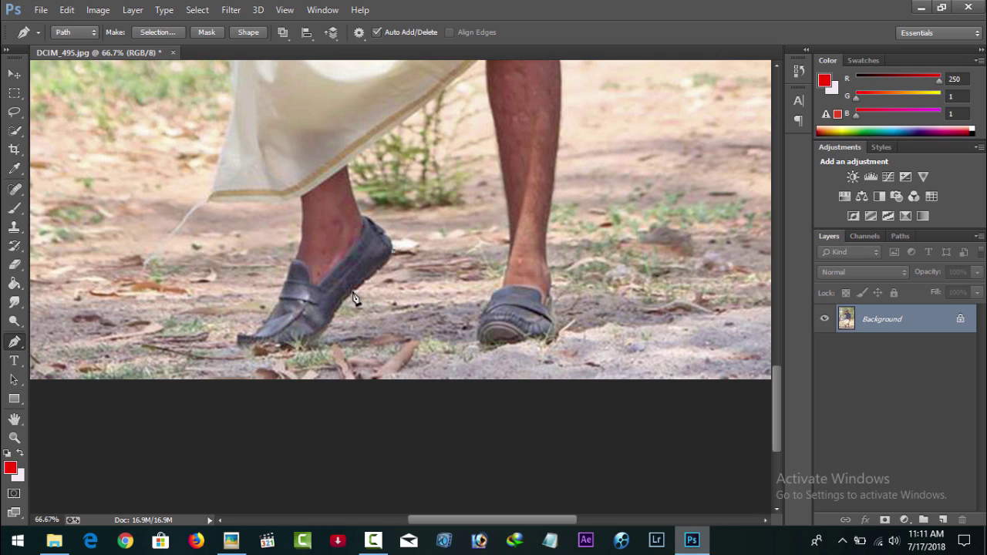
{"action": "left_click", "coordinate": [354, 293]}
- Add path anchors along the dhoti hem and up its left edge
{"action": "left_click", "coordinate": [265, 200]}
{"action": "left_click", "coordinate": [232, 202]}
{"action": "left_click", "coordinate": [208, 201]}
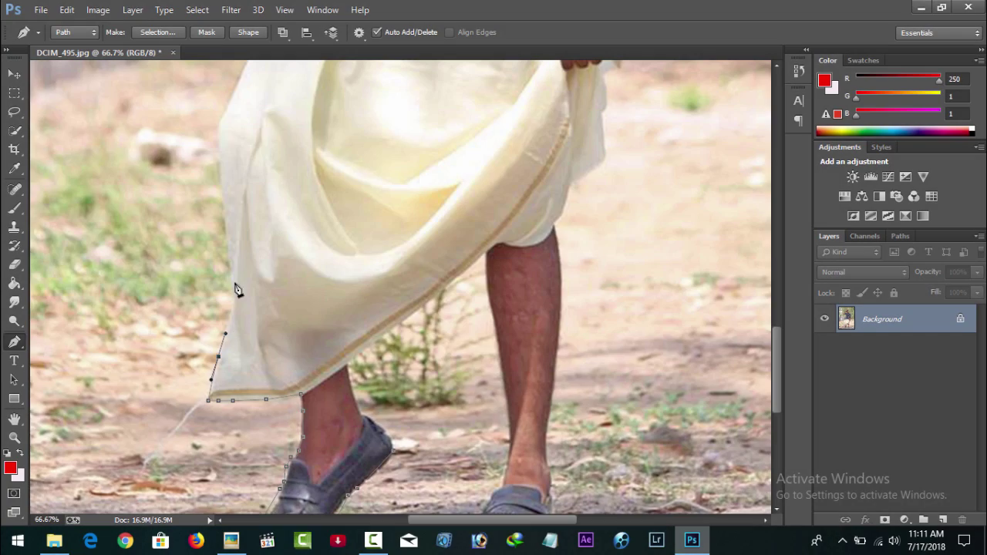
{"action": "left_click", "coordinate": [225, 189]}
{"action": "left_click", "coordinate": [219, 138]}
{"action": "left_click_drag", "start_coordinate": [776, 339], "coordinate": [776, 286]}
{"action": "left_click", "coordinate": [251, 312]}
{"action": "left_click", "coordinate": [312, 197]}
{"action": "scroll", "coordinate": [348, 342], "scroll_direction": "up", "scroll_amount": 3}
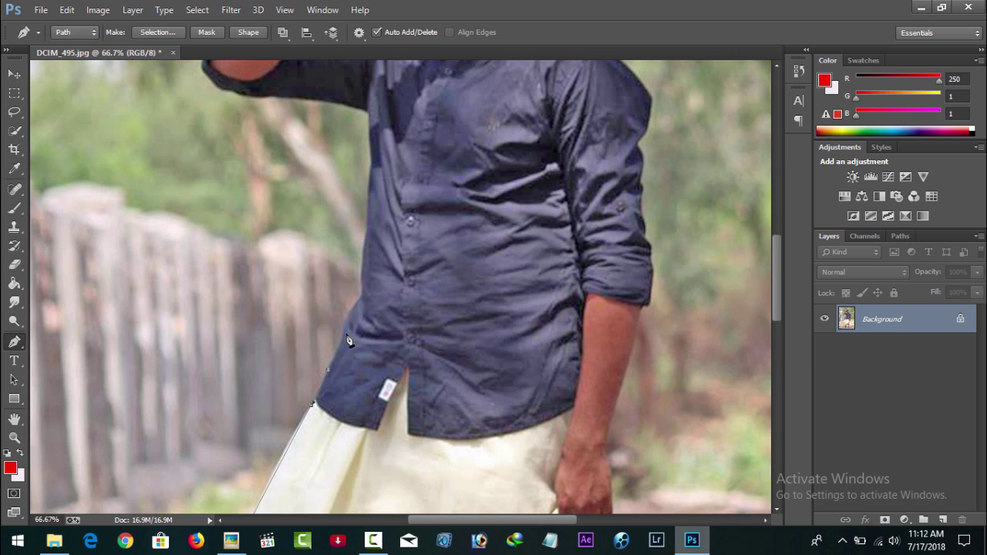
- Trace the shirt's left edge and around the raised arm up to the hand near the face
{"action": "left_click", "coordinate": [369, 207]}
{"action": "left_click_drag", "start_coordinate": [778, 282], "coordinate": [778, 247]}
{"action": "left_click", "coordinate": [241, 272]}
{"action": "left_click", "coordinate": [216, 260]}
{"action": "left_click", "coordinate": [203, 232]}
{"action": "left_click", "coordinate": [212, 208]}
{"action": "left_click", "coordinate": [239, 192]}
{"action": "left_click", "coordinate": [308, 172]}
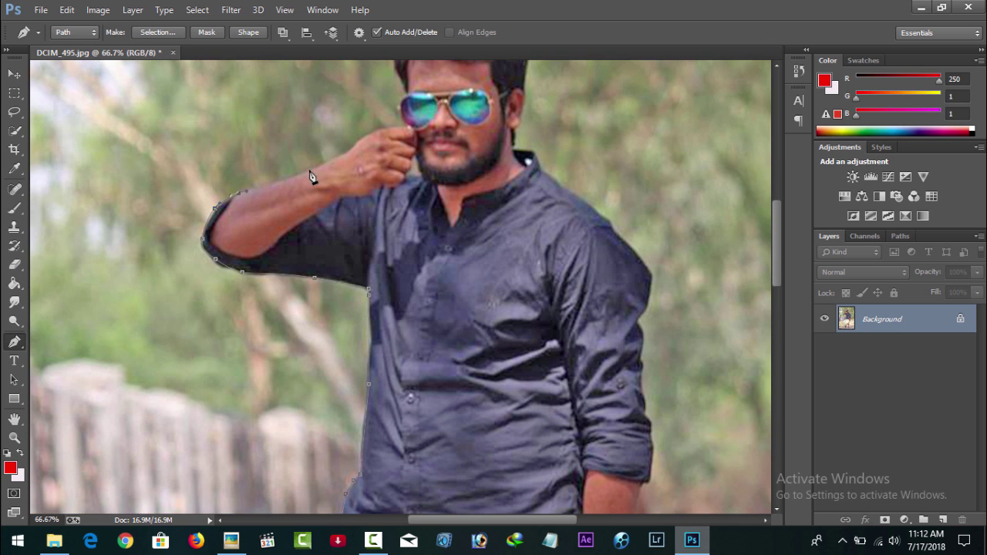
{"action": "left_click", "coordinate": [349, 153]}
{"action": "left_click", "coordinate": [364, 138]}
{"action": "left_click", "coordinate": [384, 128]}
{"action": "left_click", "coordinate": [407, 127]}
- Zoom closer and trace past the sunglasses, up the head and across the hair
{"action": "key", "text": "ctrl+plus"}
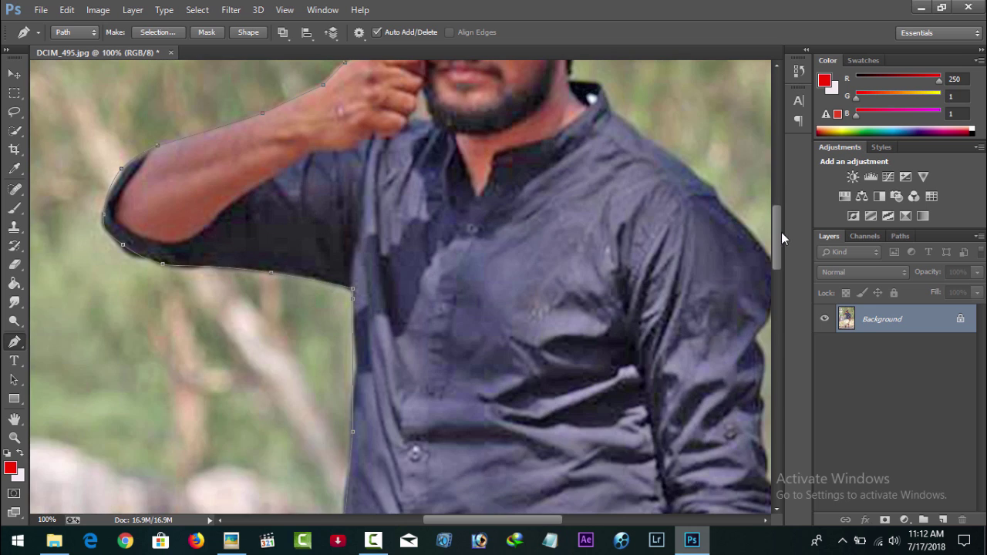
{"action": "scroll", "coordinate": [402, 308], "scroll_direction": "up", "scroll_amount": 5}
{"action": "left_click", "coordinate": [404, 293]}
{"action": "left_click", "coordinate": [395, 244]}
{"action": "left_click", "coordinate": [388, 192]}
{"action": "left_click", "coordinate": [415, 159]}
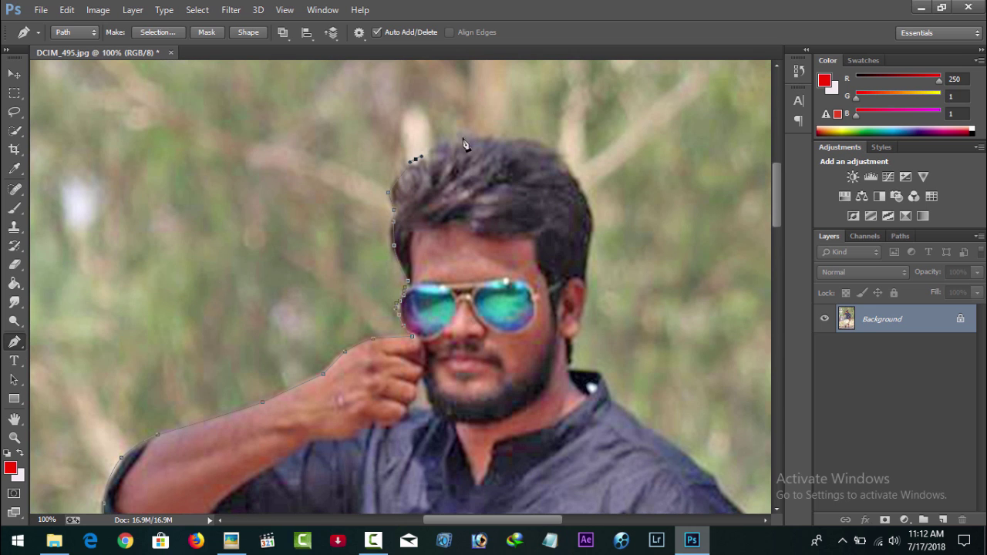
{"action": "left_click", "coordinate": [446, 142]}
{"action": "left_click", "coordinate": [489, 135]}
{"action": "left_click", "coordinate": [553, 143]}
{"action": "left_click_drag", "start_coordinate": [584, 174], "coordinate": [584, 206]}
- Continue the path down the hair's right side, past the ear and down the neck
{"action": "left_click", "coordinate": [590, 219]}
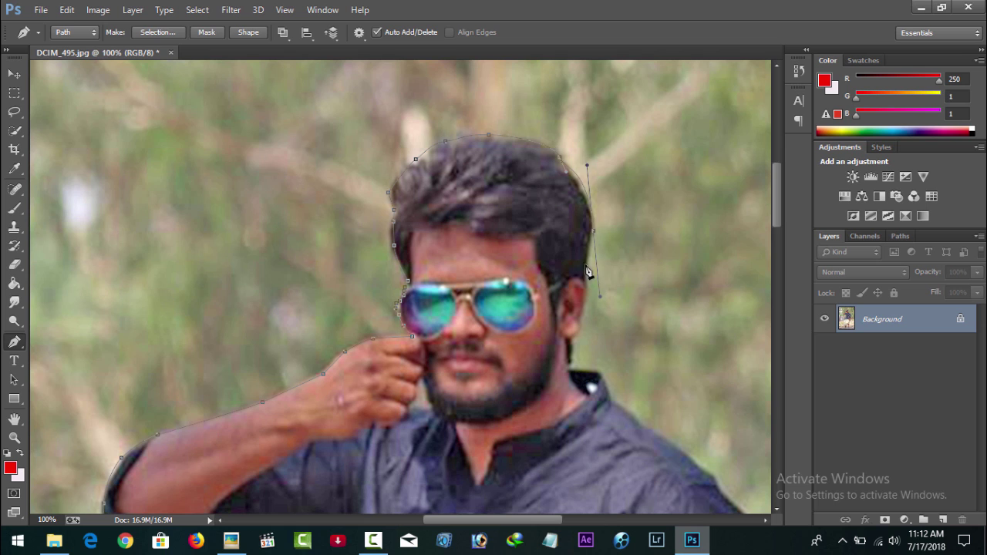
{"action": "left_click", "coordinate": [585, 270]}
{"action": "left_click", "coordinate": [585, 306]}
{"action": "left_click", "coordinate": [572, 338]}
{"action": "left_click", "coordinate": [571, 371]}
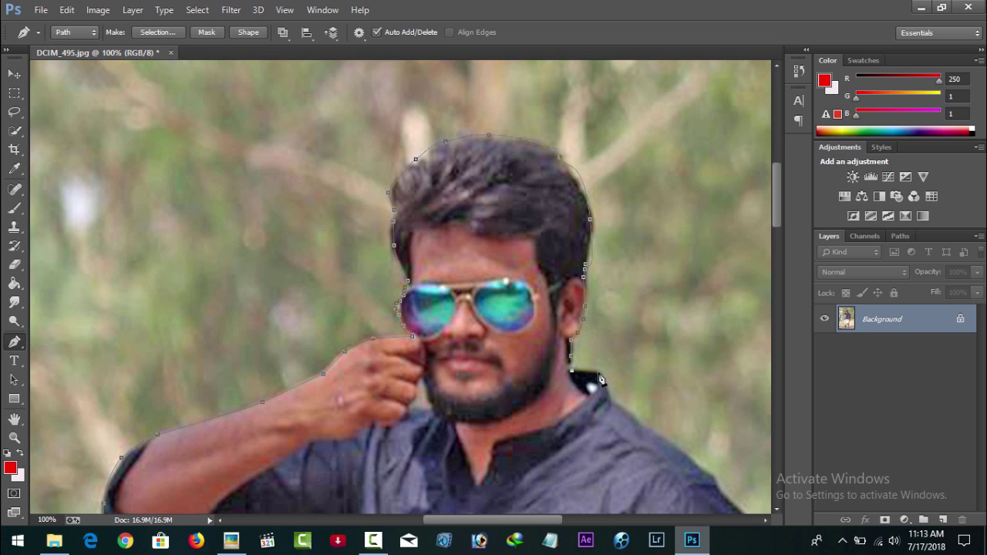
{"action": "key", "text": "ctrl+minus"}
{"action": "scroll", "coordinate": [641, 265], "scroll_direction": "down", "scroll_amount": 3}
- Trace down the right sleeve, forearm and hand, then show the History panel
{"action": "left_click", "coordinate": [646, 291]}
{"action": "left_click", "coordinate": [651, 318]}
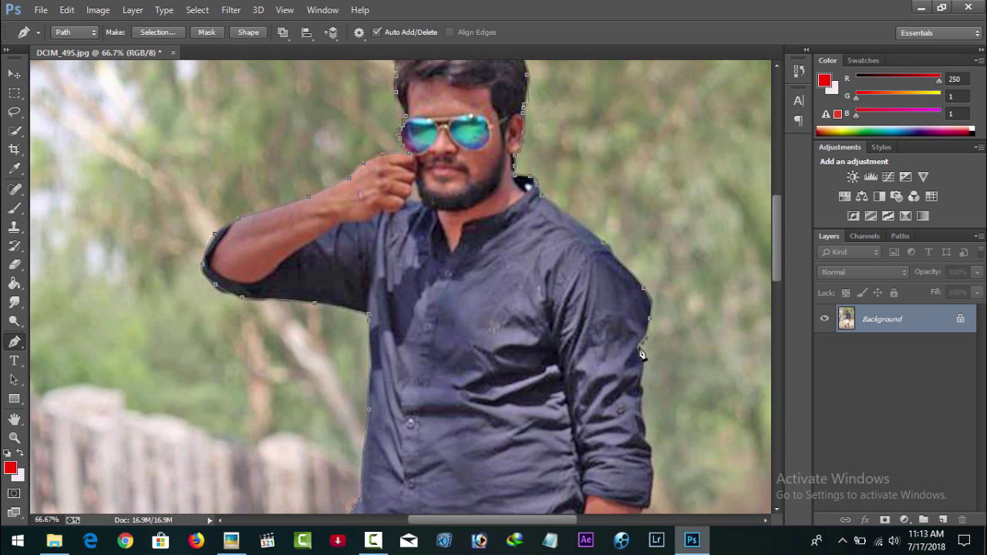
{"action": "left_click", "coordinate": [642, 347]}
{"action": "left_click", "coordinate": [640, 393]}
{"action": "left_click", "coordinate": [648, 448]}
{"action": "scroll", "coordinate": [694, 286], "scroll_direction": "down", "scroll_amount": 3}
{"action": "left_click", "coordinate": [618, 389]}
{"action": "scroll", "coordinate": [618, 390], "scroll_direction": "down", "scroll_amount": 2}
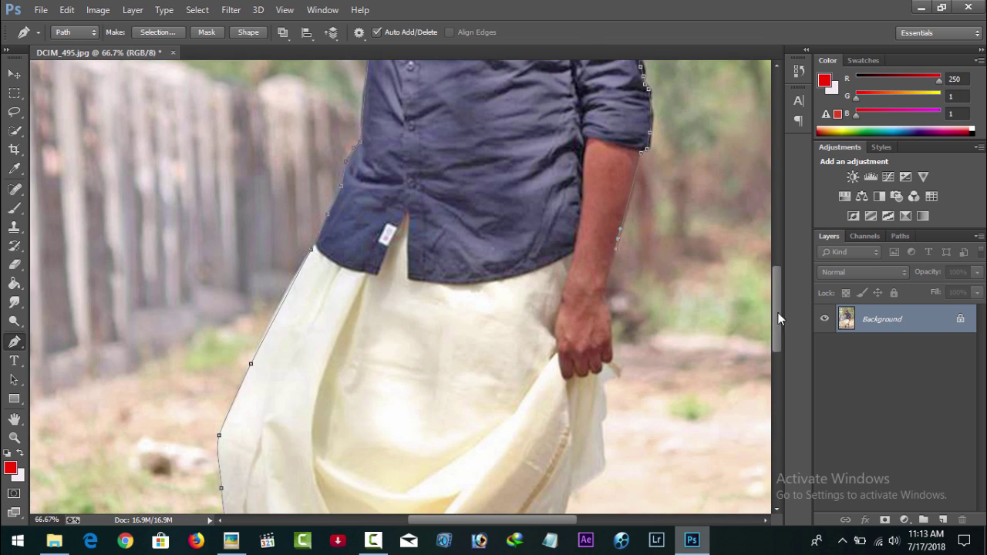
{"action": "left_click", "coordinate": [606, 287]}
{"action": "left_click", "coordinate": [610, 317]}
{"action": "left_click", "coordinate": [612, 351]}
{"action": "left_click", "coordinate": [323, 10]}
{"action": "left_click", "coordinate": [340, 260]}
- Revert to an earlier History state to drop stray anchors and re-anchor the arm edge
{"action": "scroll", "coordinate": [648, 149], "scroll_direction": "up", "scroll_amount": 1}
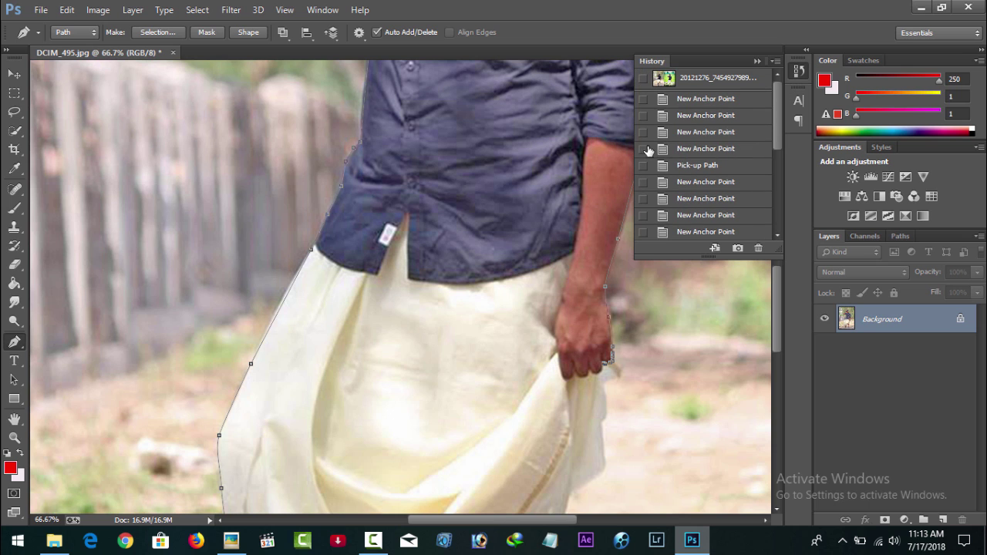
{"action": "left_click", "coordinate": [710, 215]}
{"action": "left_click_drag", "start_coordinate": [779, 124], "coordinate": [779, 154]}
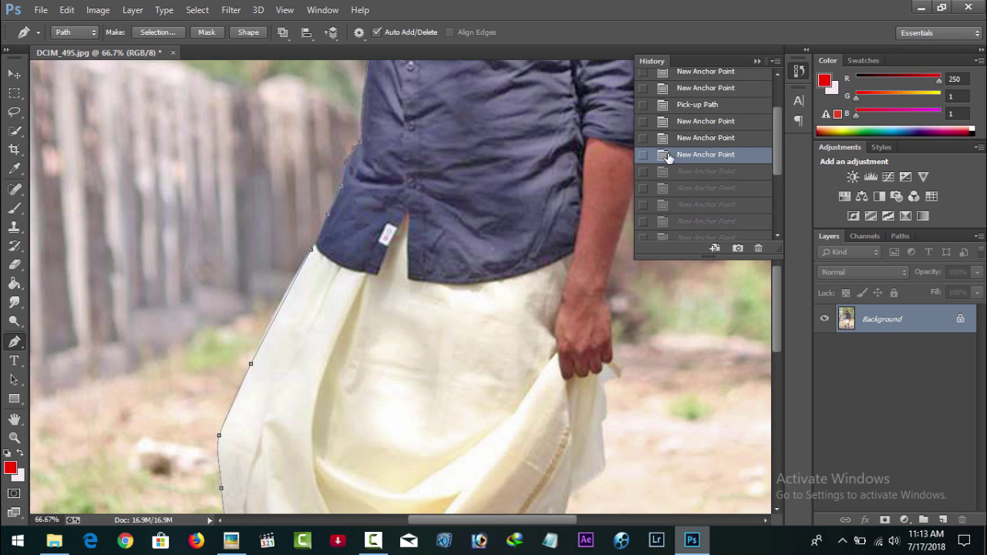
{"action": "left_click", "coordinate": [631, 205]}
{"action": "scroll", "coordinate": [619, 415], "scroll_direction": "up", "scroll_amount": 4}
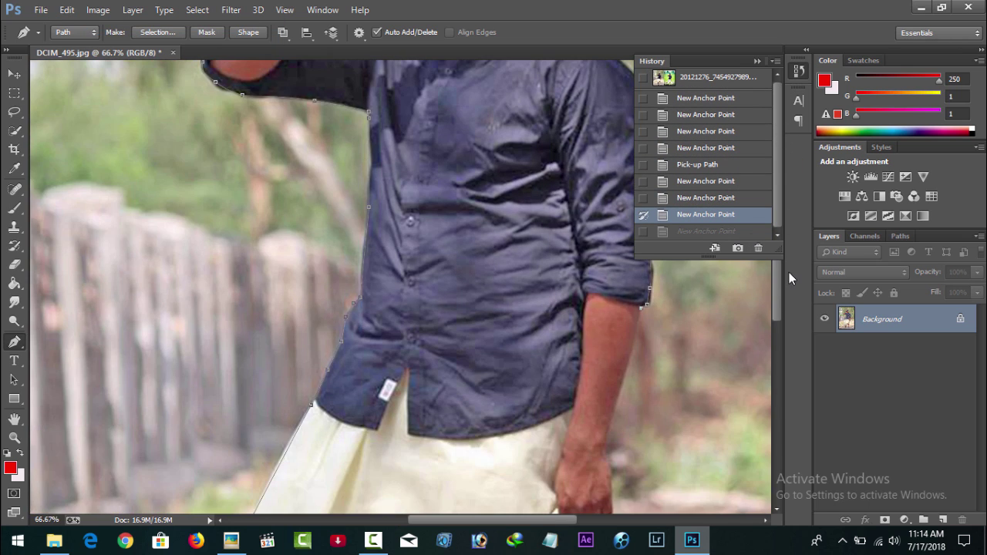
{"action": "scroll", "coordinate": [620, 415], "scroll_direction": "down", "scroll_amount": 3}
- Trace along the hand's edge and down the dhoti's right side
{"action": "left_click", "coordinate": [606, 327]}
{"action": "left_click", "coordinate": [611, 361]}
{"action": "left_click", "coordinate": [618, 401]}
{"action": "left_click", "coordinate": [605, 416]}
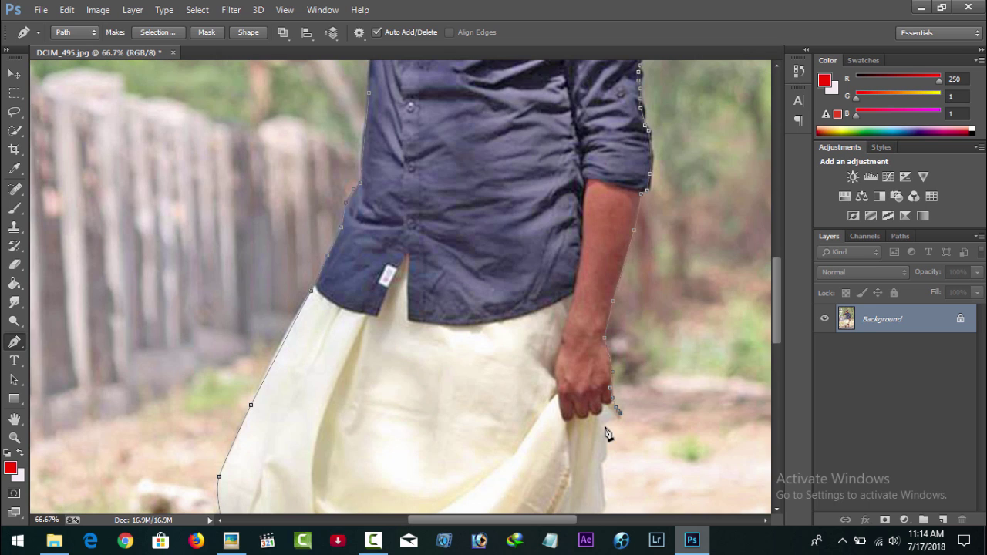
{"action": "scroll", "coordinate": [609, 295], "scroll_direction": "down", "scroll_amount": 4}
{"action": "left_click", "coordinate": [604, 338]}
{"action": "left_click", "coordinate": [567, 370]}
{"action": "left_click", "coordinate": [557, 408]}
{"action": "scroll", "coordinate": [558, 412], "scroll_direction": "down", "scroll_amount": 3}
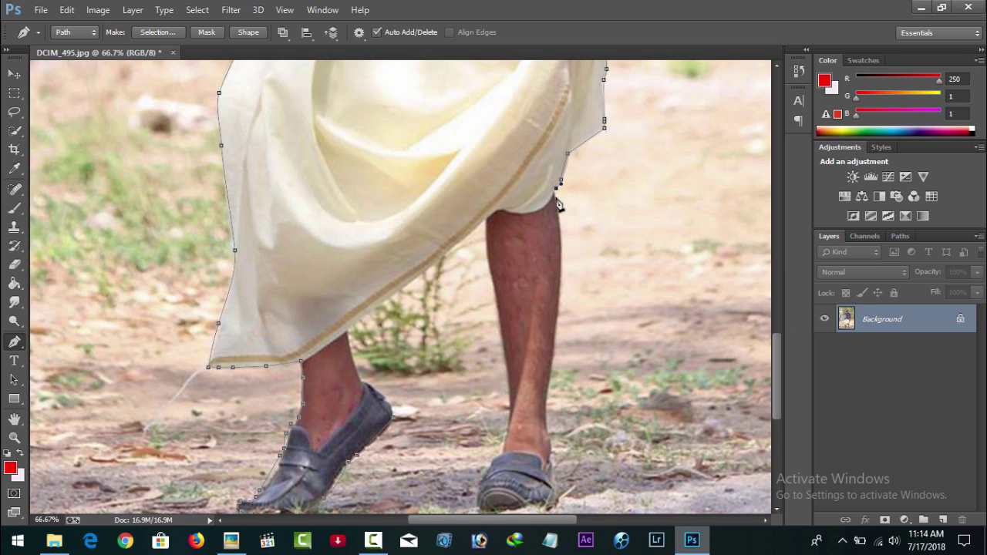
- Close the path around the right leg, right shoe and hem, then zoom out
{"action": "left_click", "coordinate": [560, 249]}
{"action": "left_click", "coordinate": [560, 290]}
{"action": "left_click", "coordinate": [550, 376]}
{"action": "scroll", "coordinate": [555, 347], "scroll_direction": "down", "scroll_amount": 2}
{"action": "left_click", "coordinate": [551, 310]}
{"action": "left_click", "coordinate": [501, 366]}
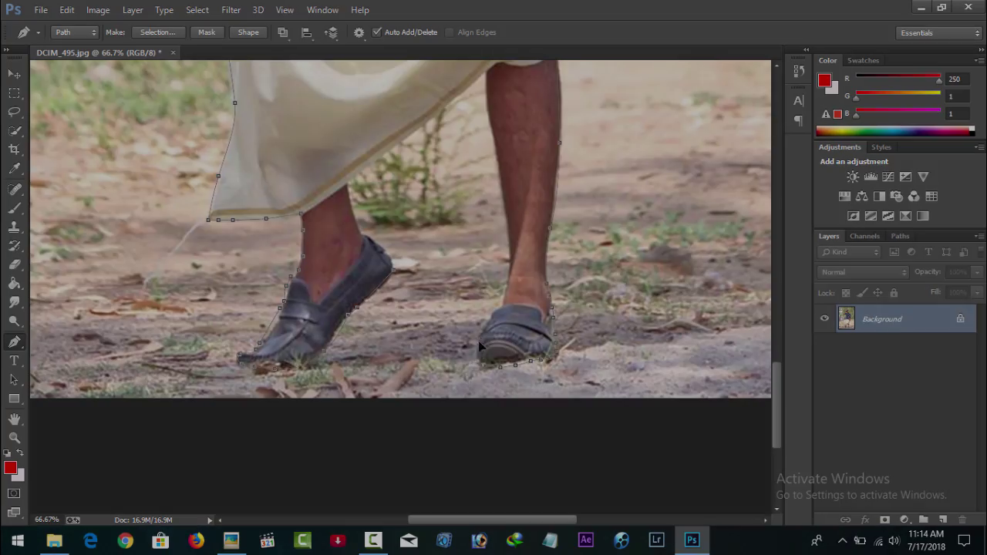
{"action": "left_click", "coordinate": [480, 321]}
{"action": "left_click", "coordinate": [502, 303]}
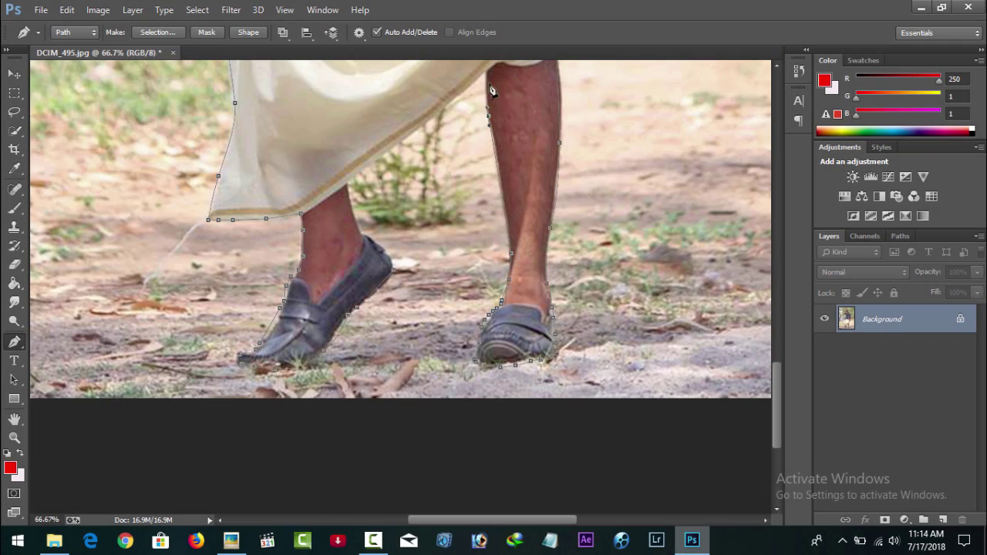
{"action": "left_click", "coordinate": [387, 149]}
{"action": "left_click", "coordinate": [346, 181]}
{"action": "key", "text": "ctrl+minus"}
{"action": "key", "text": "ctrl+minus"}
{"action": "key", "text": "ctrl+minus"}
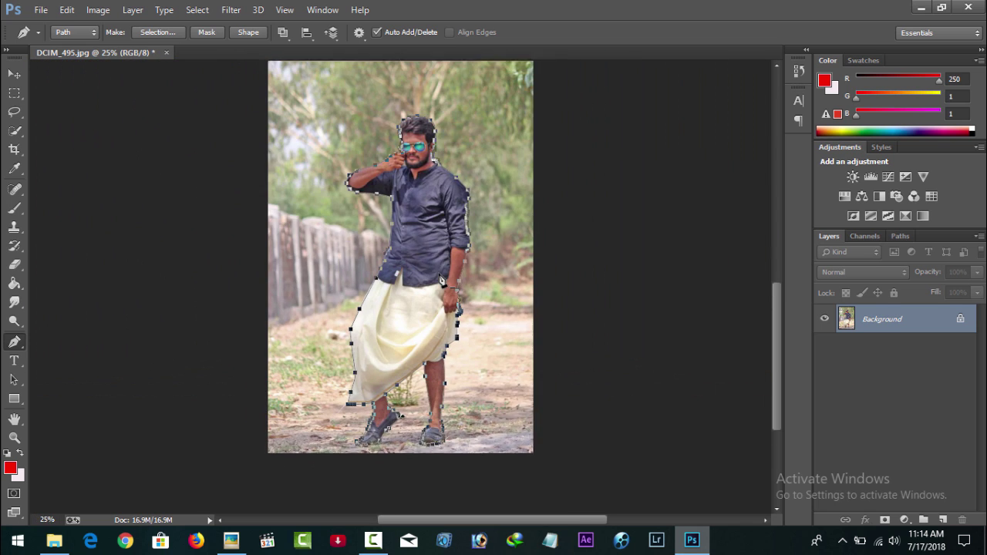
- Make a 0.5-feather selection from the path and add it as Layer 0's mask
{"action": "right_click", "coordinate": [434, 270]}
{"action": "left_click", "coordinate": [514, 236]}
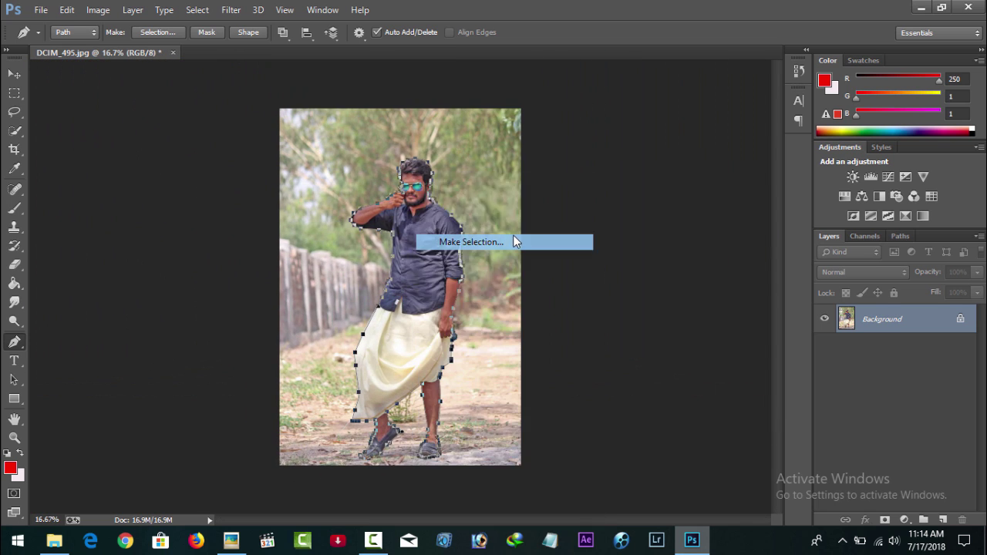
{"action": "type", "text": "0.5"}
{"action": "left_click", "coordinate": [567, 153]}
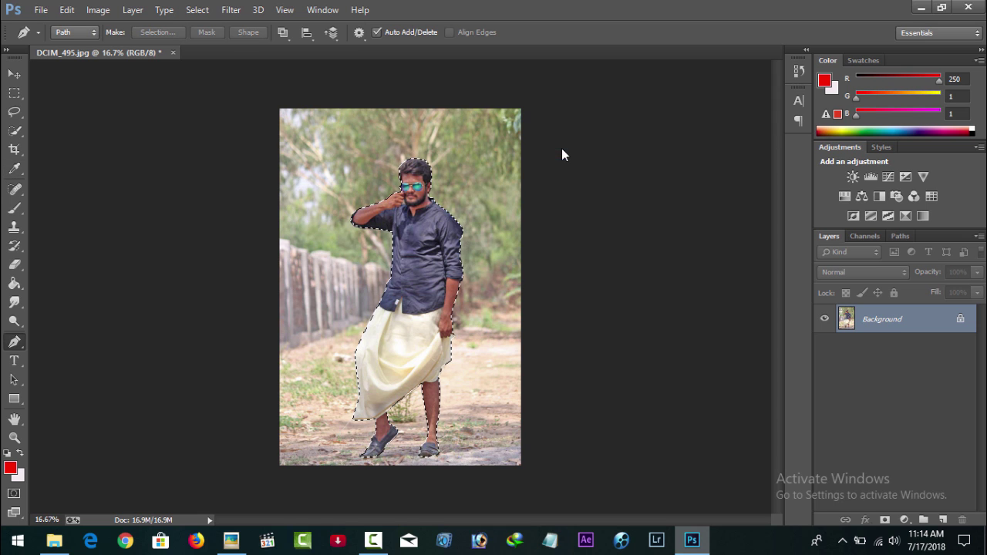
{"action": "left_click", "coordinate": [886, 520]}
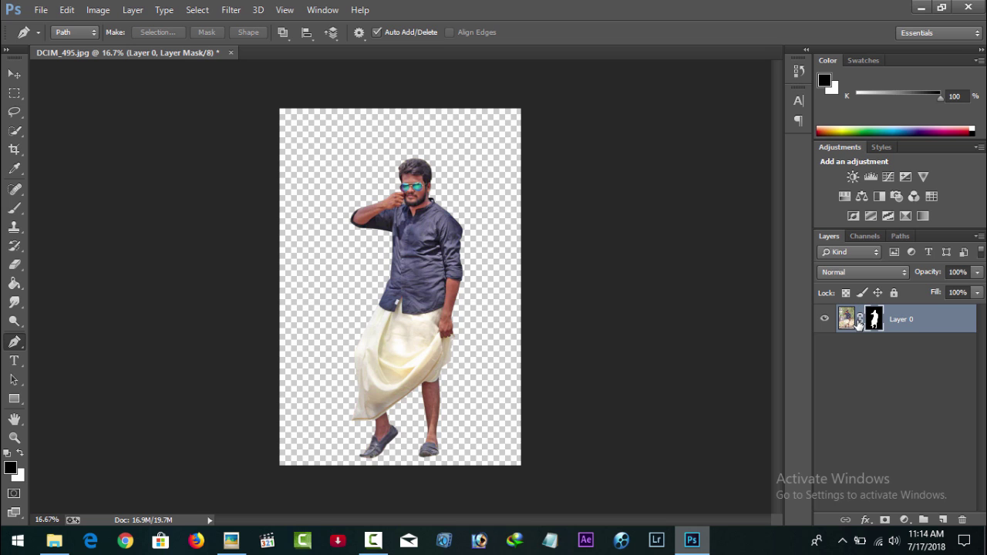
{"action": "key", "text": "ctrl+plus"}
{"action": "key", "text": "ctrl+plus"}
{"action": "key", "text": "ctrl+plus"}
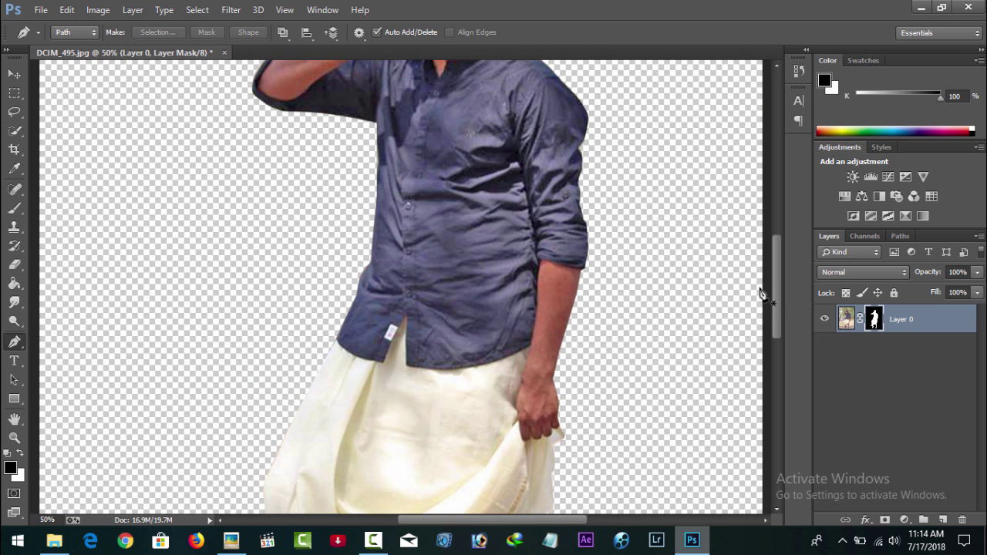
{"action": "left_click_drag", "start_coordinate": [776, 268], "coordinate": [780, 229]}
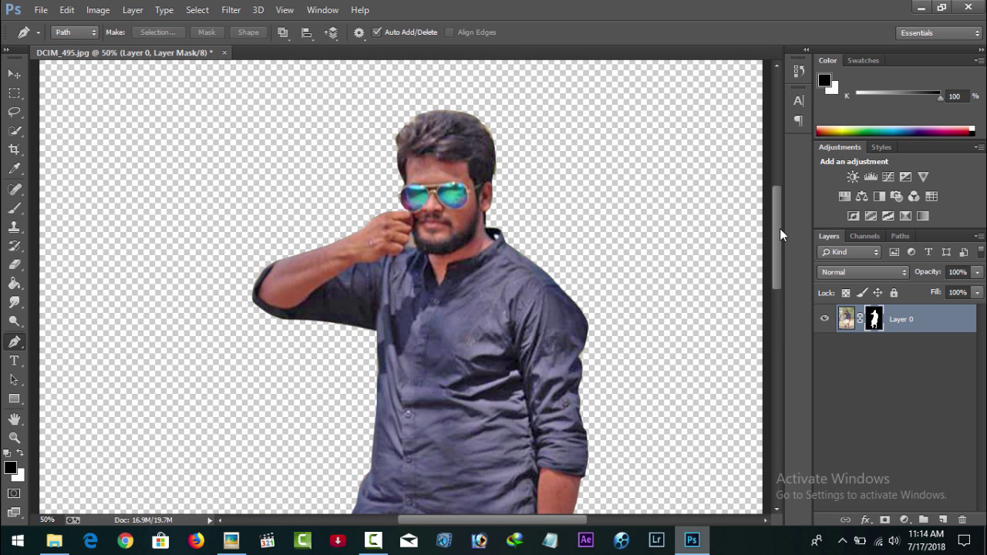
- In Refine Mask, brush the Refine Radius over the hair edges and raise edge Contrast
{"action": "right_click", "coordinate": [879, 322]}
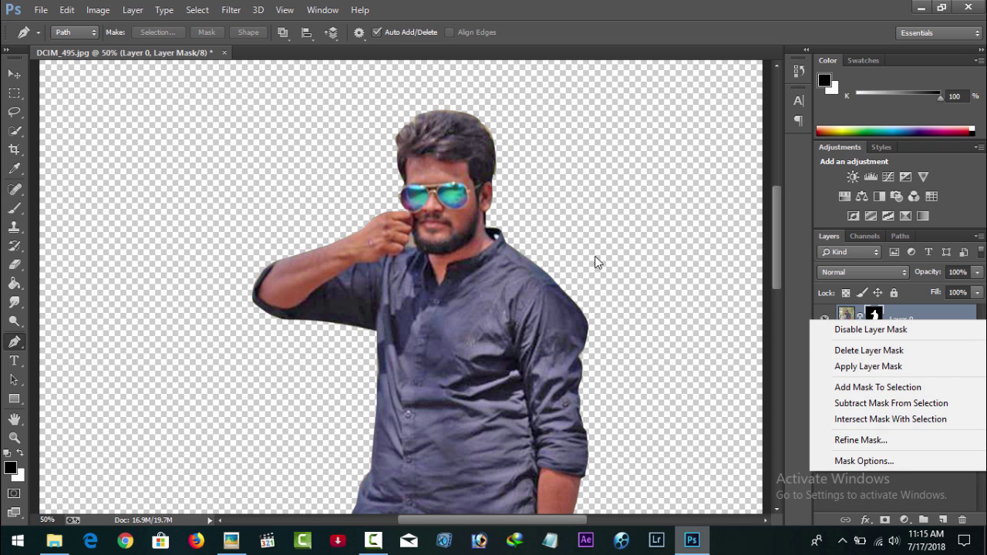
{"action": "left_click", "coordinate": [875, 441]}
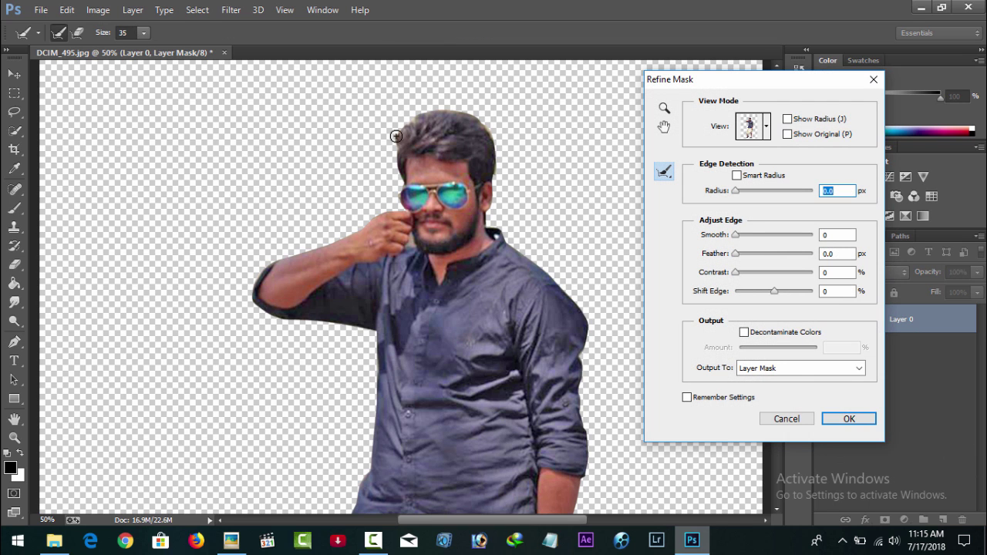
{"action": "mouse_move", "coordinate": [412, 118]}
{"action": "left_mouse_down"}
{"action": "mouse_move", "coordinate": [466, 106]}
{"action": "mouse_move", "coordinate": [485, 126]}
{"action": "left_mouse_up"}
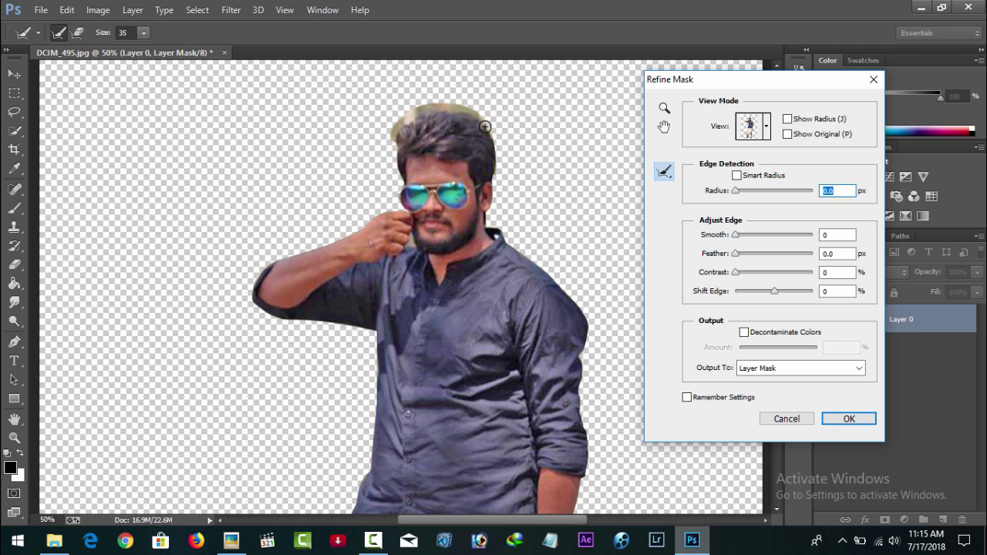
{"action": "left_click_drag", "start_coordinate": [495, 179], "coordinate": [496, 179]}
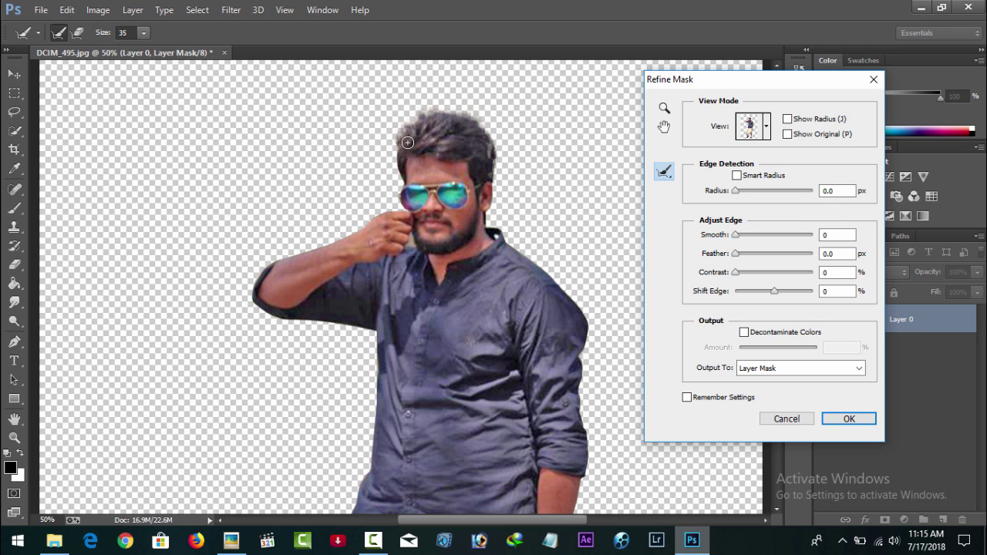
{"action": "left_click_drag", "start_coordinate": [394, 139], "coordinate": [400, 173]}
{"action": "left_click_drag", "start_coordinate": [736, 272], "coordinate": [755, 277]}
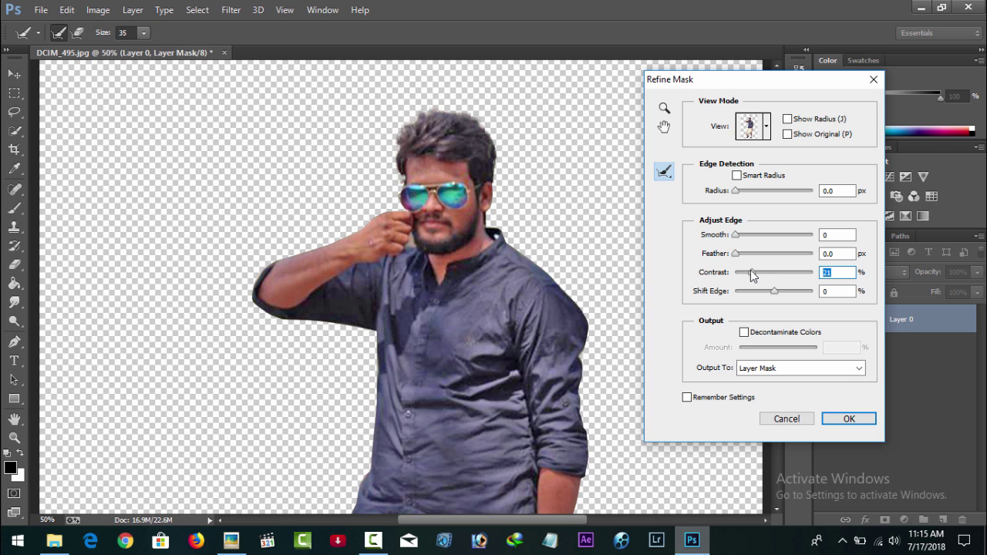
{"action": "left_click", "coordinate": [848, 419]}
{"action": "key", "text": "p"}
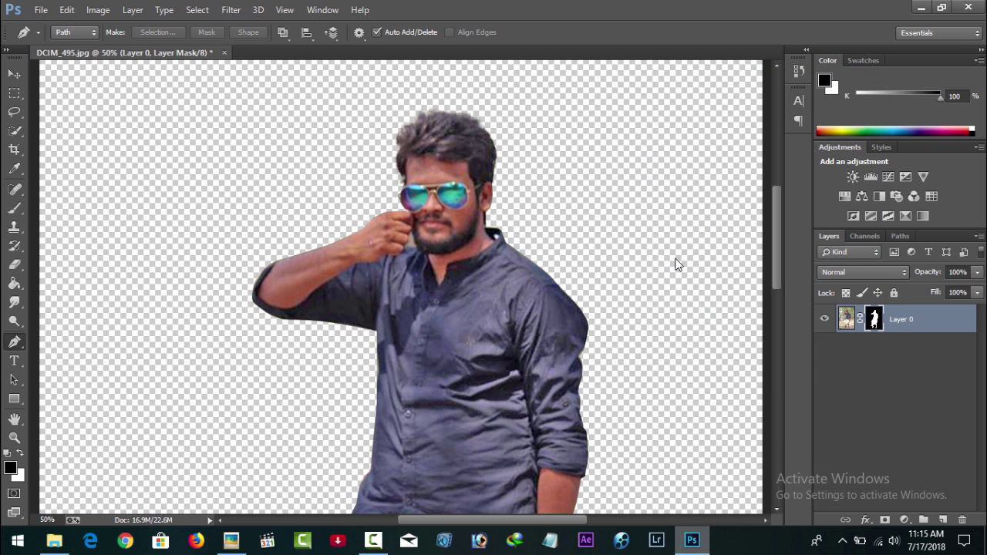
{"action": "key", "text": "ctrl+minus"}
{"action": "key", "text": "ctrl+minus"}
{"action": "key", "text": "ctrl+minus"}
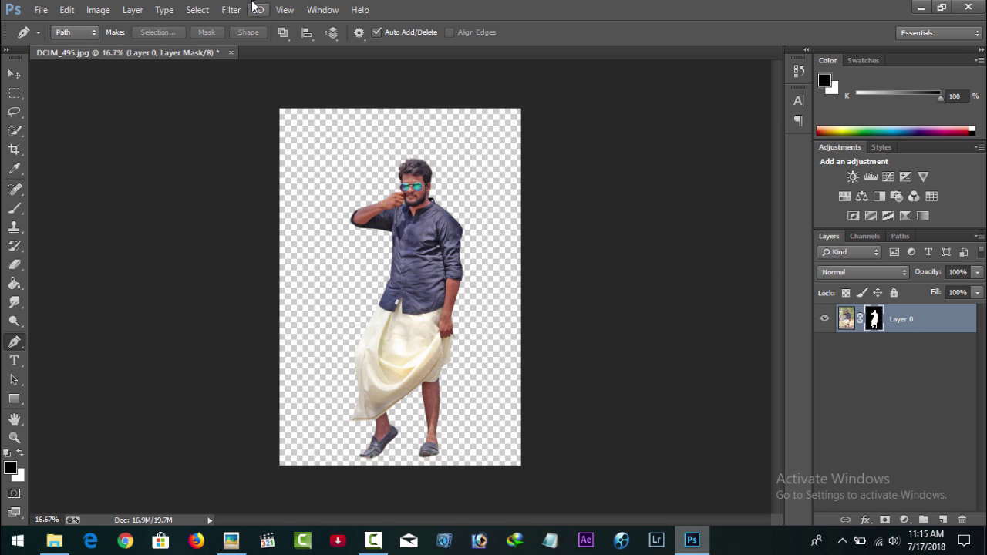
- In the Camera Raw Filter on the photo, set Clarity +38, Blacks +91, Shadows +66
{"action": "left_click", "coordinate": [846, 319]}
{"action": "left_click", "coordinate": [230, 10]}
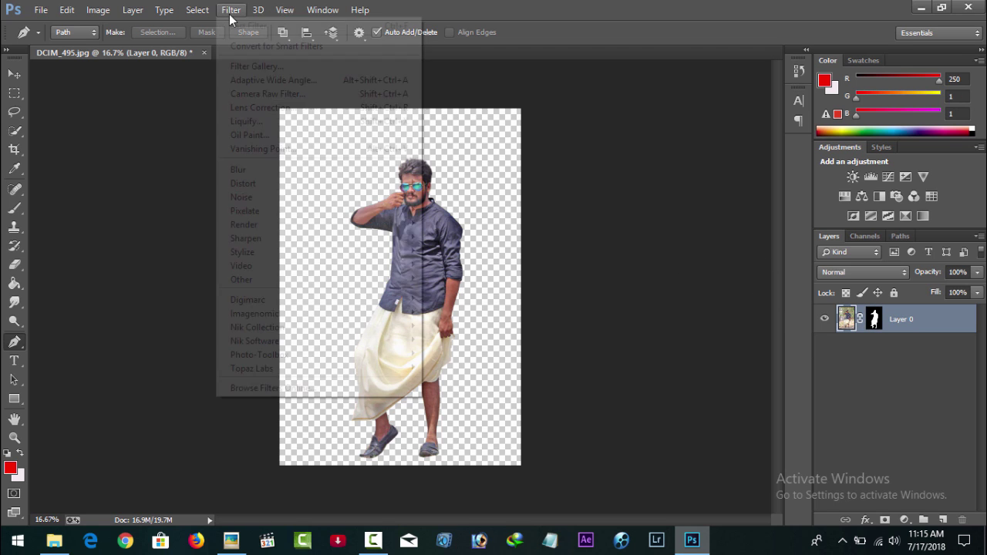
{"action": "left_click", "coordinate": [626, 170]}
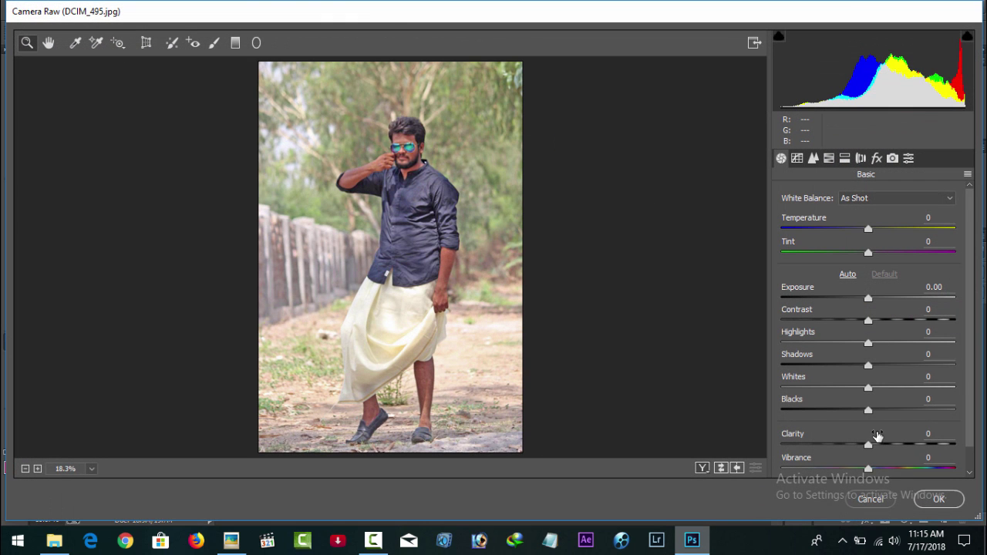
{"action": "left_click_drag", "start_coordinate": [869, 445], "coordinate": [902, 445]}
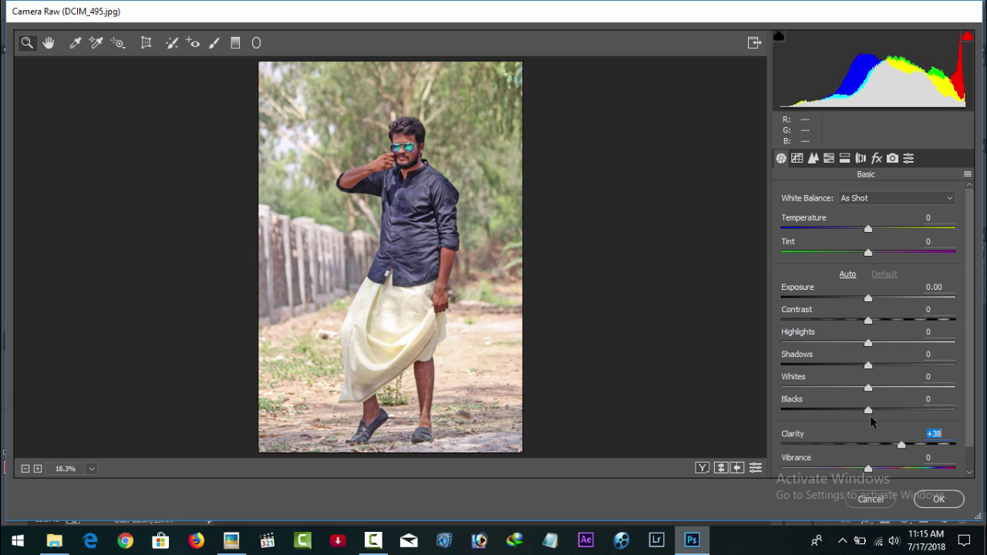
{"action": "left_click_drag", "start_coordinate": [869, 408], "coordinate": [948, 410]}
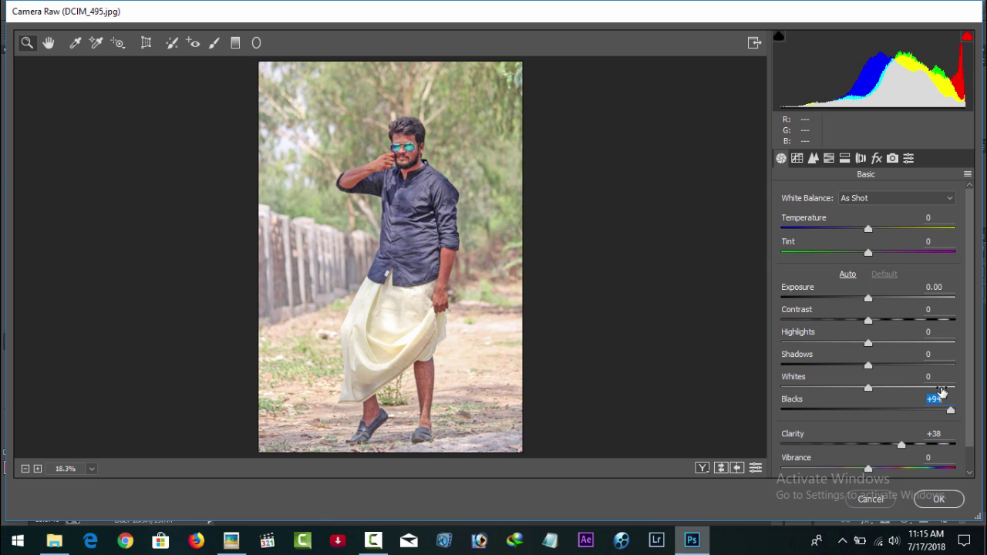
{"action": "left_click_drag", "start_coordinate": [869, 365], "coordinate": [926, 366]}
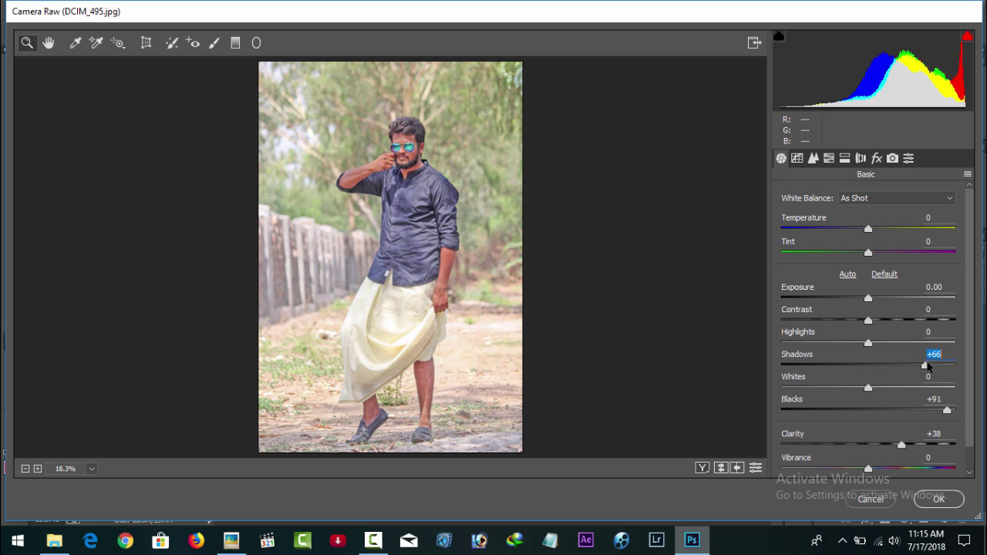
- Raise Oranges luminance to +32 under HSL and apply the Camera Raw filter
{"action": "left_click", "coordinate": [845, 158]}
{"action": "left_click", "coordinate": [828, 158]}
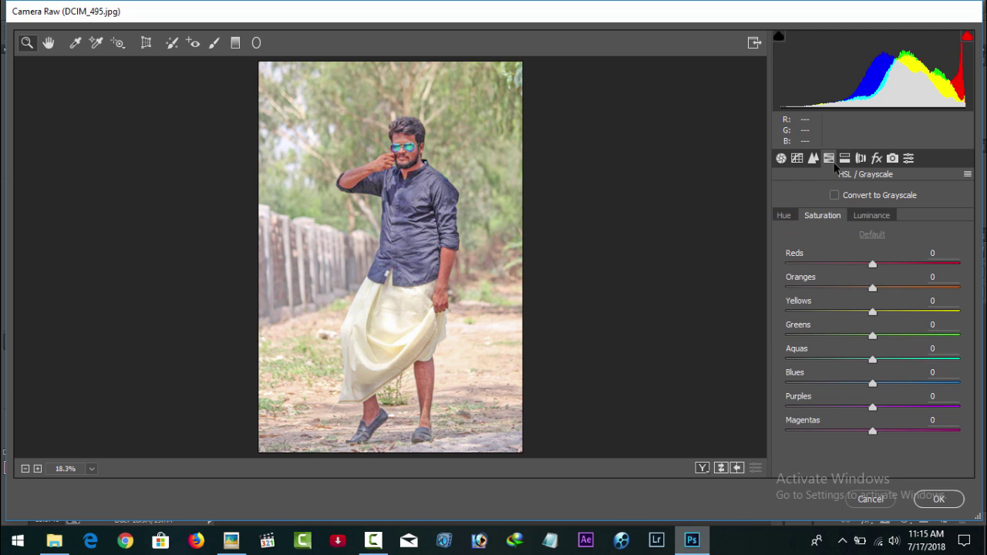
{"action": "left_click", "coordinate": [871, 215]}
{"action": "left_click_drag", "start_coordinate": [872, 288], "coordinate": [900, 289]}
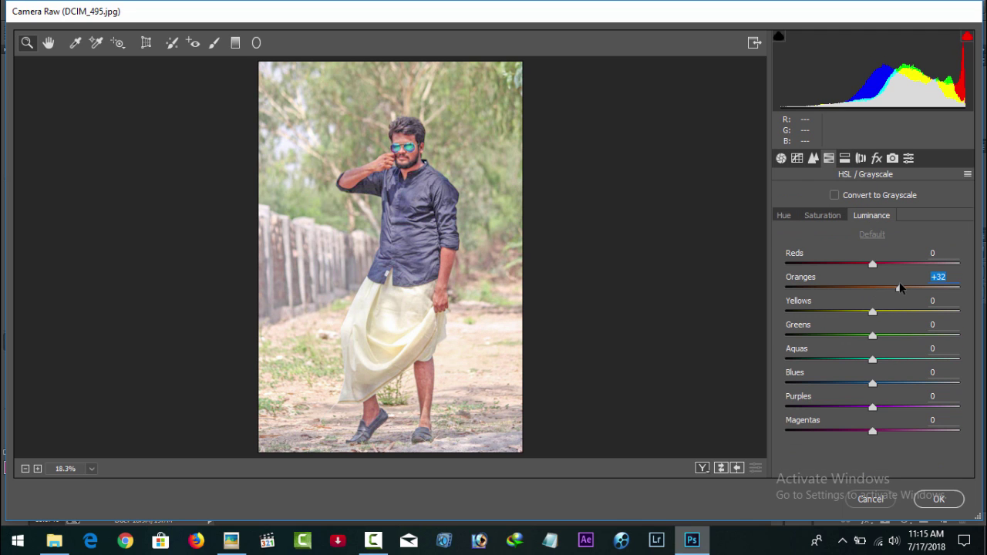
{"action": "left_click", "coordinate": [939, 499]}
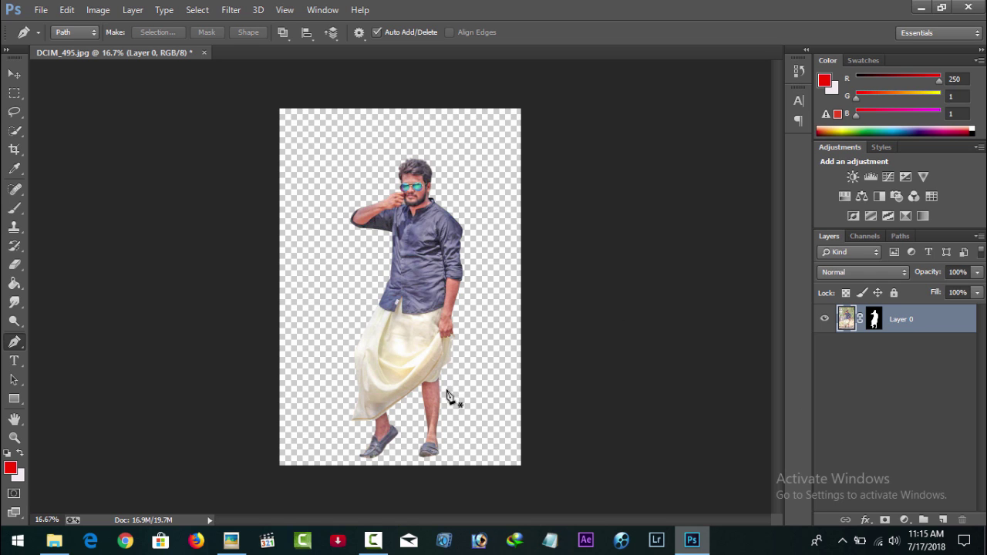
{"action": "left_click", "coordinate": [31, 10]}
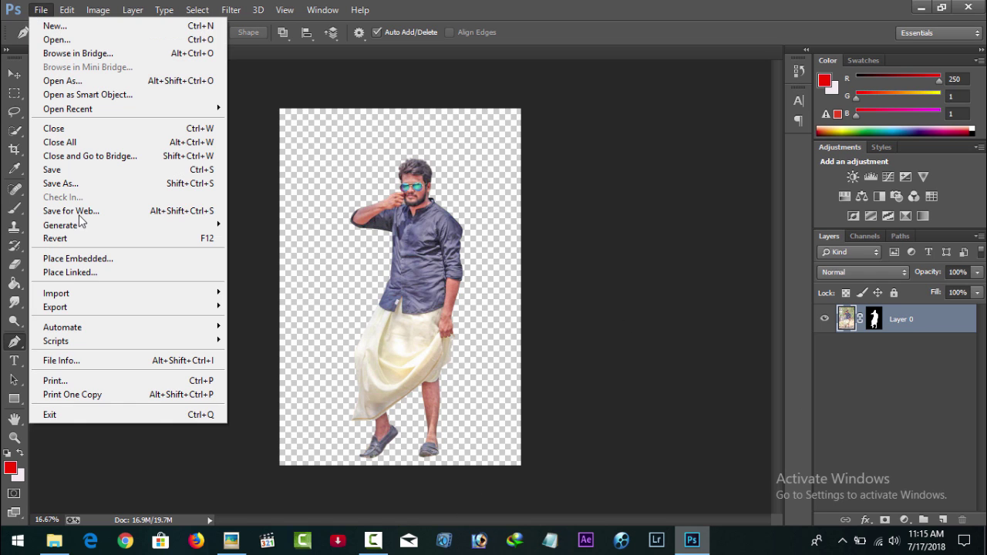
{"action": "left_click", "coordinate": [125, 259]}
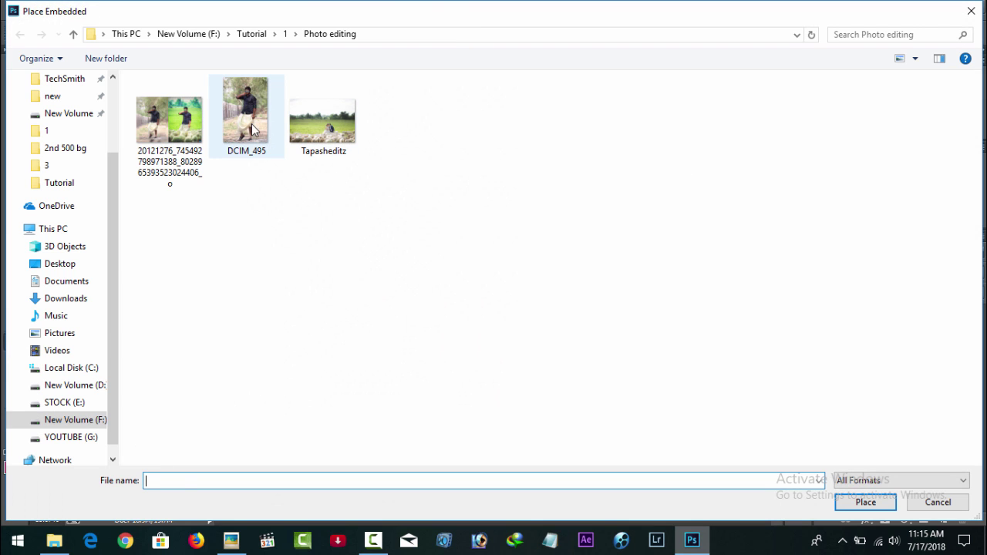
- Place the Tapasheditz image as an embedded layer
{"action": "left_click", "coordinate": [250, 125]}
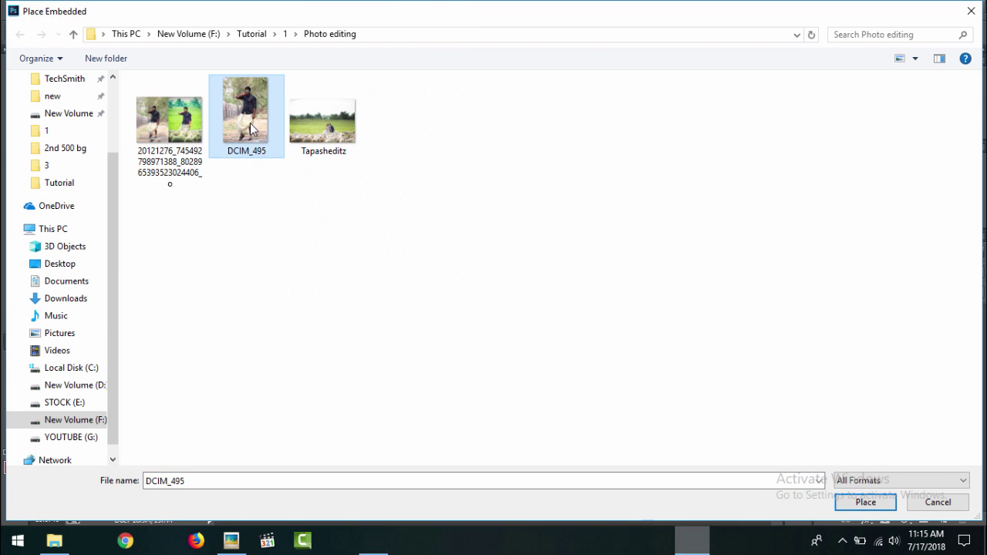
{"action": "left_click", "coordinate": [336, 133]}
{"action": "left_click", "coordinate": [853, 505]}
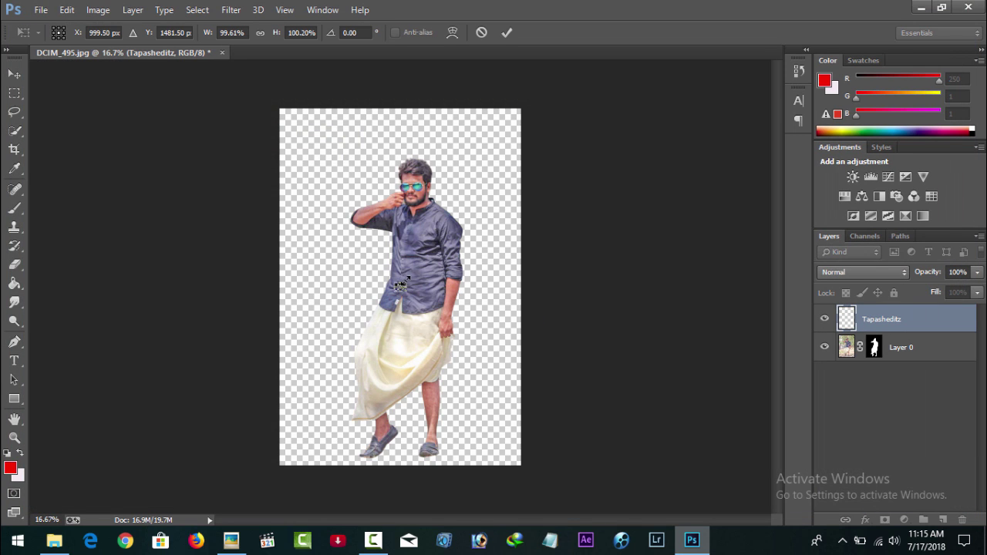
- Scale up and reposition the Tapasheditz field to fill the canvas, then commit
{"action": "left_click_drag", "start_coordinate": [414, 279], "coordinate": [708, 160]}
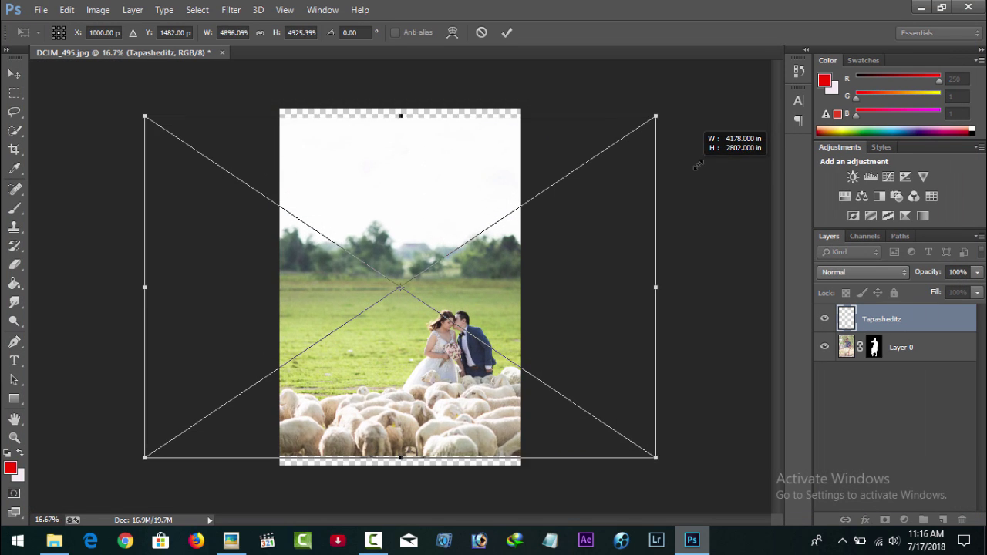
{"action": "mouse_move", "coordinate": [363, 184]}
{"action": "left_mouse_down"}
{"action": "mouse_move", "coordinate": [533, 179]}
{"action": "mouse_move", "coordinate": [516, 183]}
{"action": "left_mouse_up"}
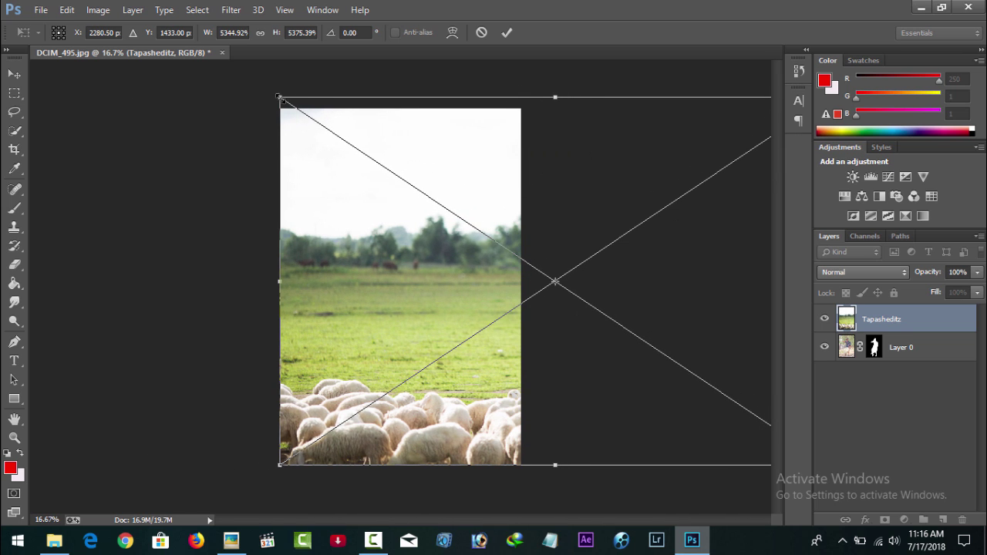
{"action": "left_click_drag", "start_coordinate": [280, 99], "coordinate": [139, 5]}
{"action": "mouse_move", "coordinate": [376, 241]}
{"action": "left_mouse_down"}
{"action": "mouse_move", "coordinate": [452, 184]}
{"action": "mouse_move", "coordinate": [506, 181]}
{"action": "left_mouse_up"}
{"action": "key", "text": "p"}
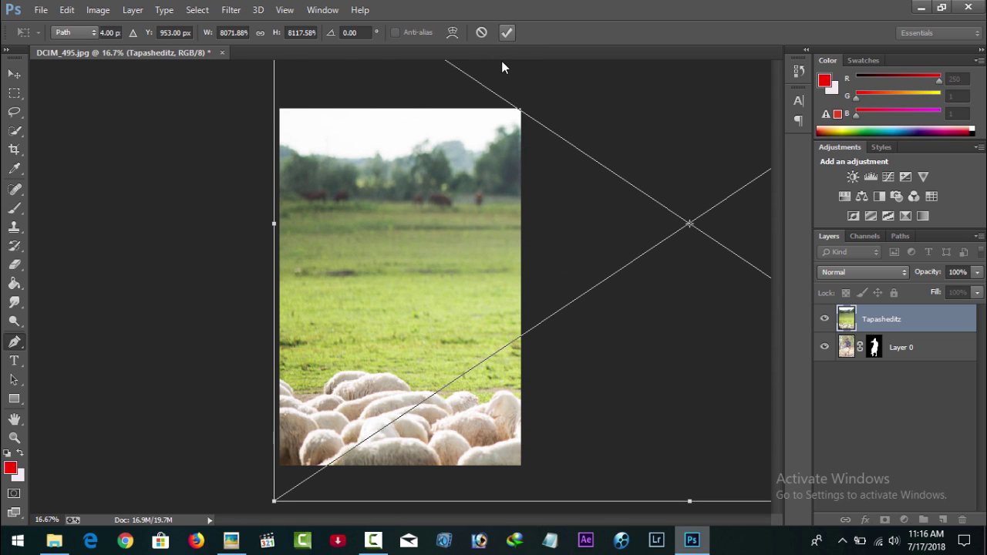
{"action": "key", "text": "Return"}
- Shift the field image left and up, then crop the canvas extending toward the top-left
{"action": "left_click", "coordinate": [6, 75]}
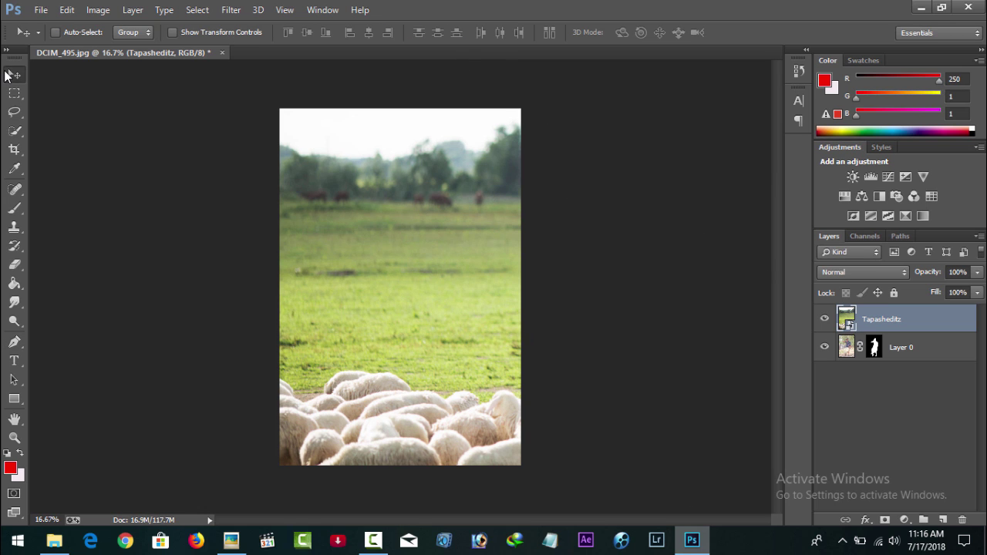
{"action": "left_click_drag", "start_coordinate": [351, 205], "coordinate": [332, 207]}
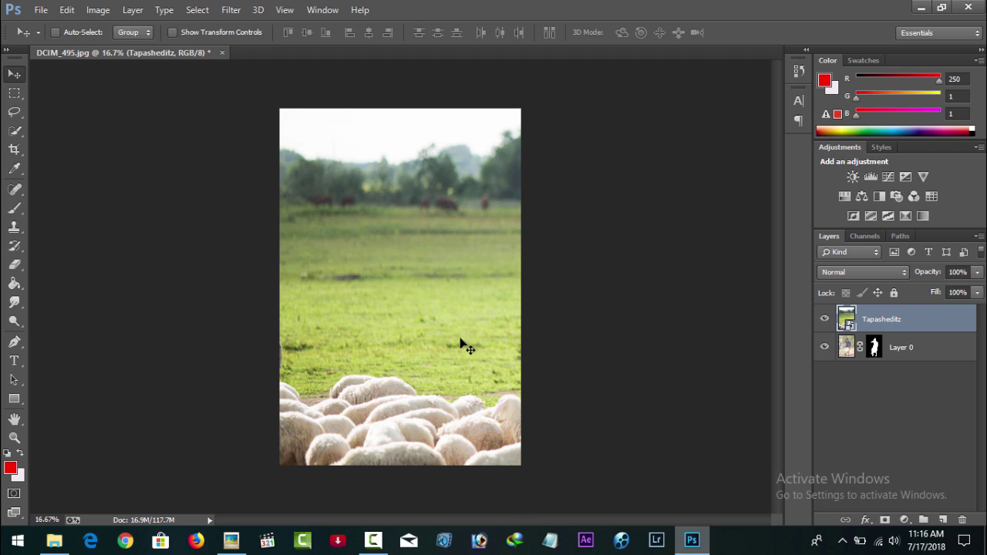
{"action": "left_click_drag", "start_coordinate": [461, 341], "coordinate": [437, 291]}
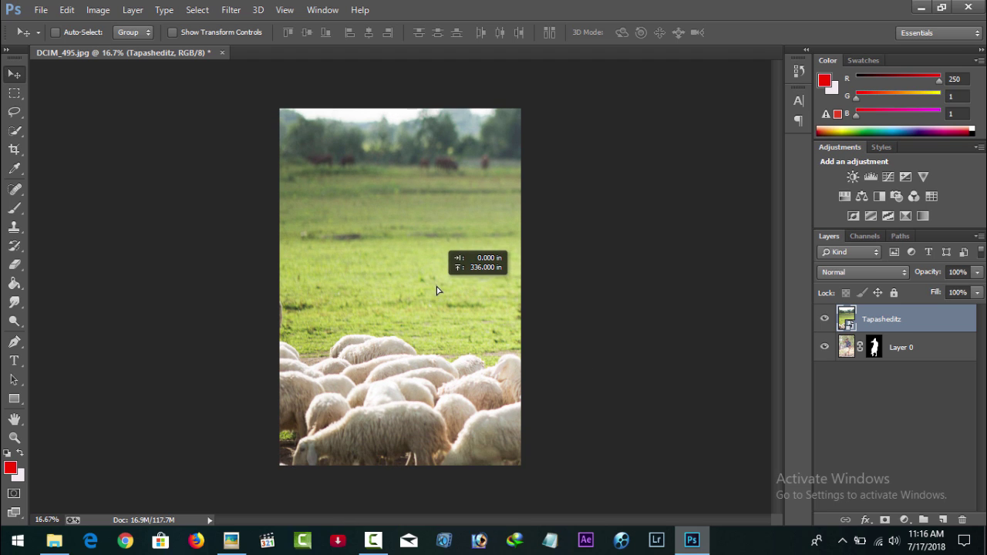
{"action": "left_click", "coordinate": [14, 149]}
{"action": "left_click_drag", "start_coordinate": [294, 119], "coordinate": [284, 96]}
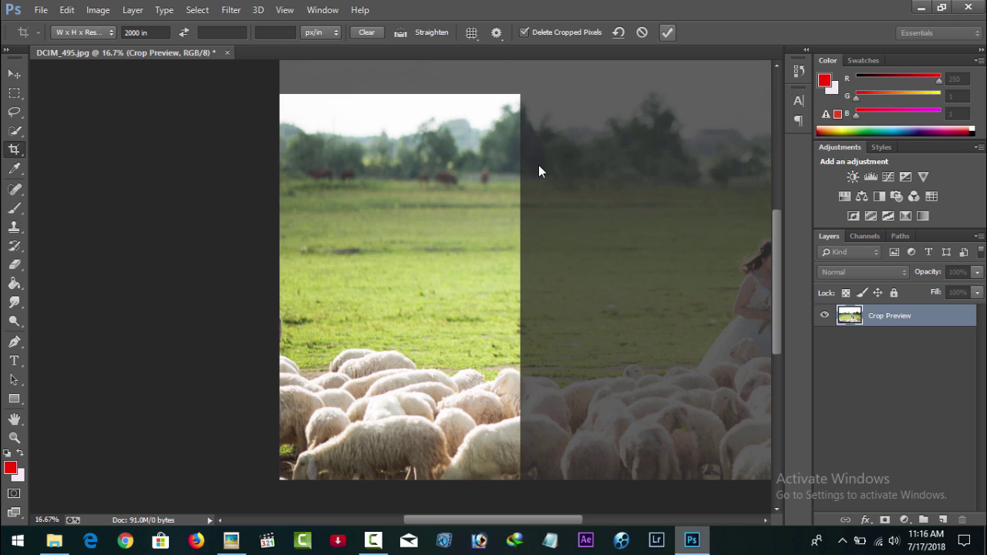
{"action": "key", "text": "Return"}
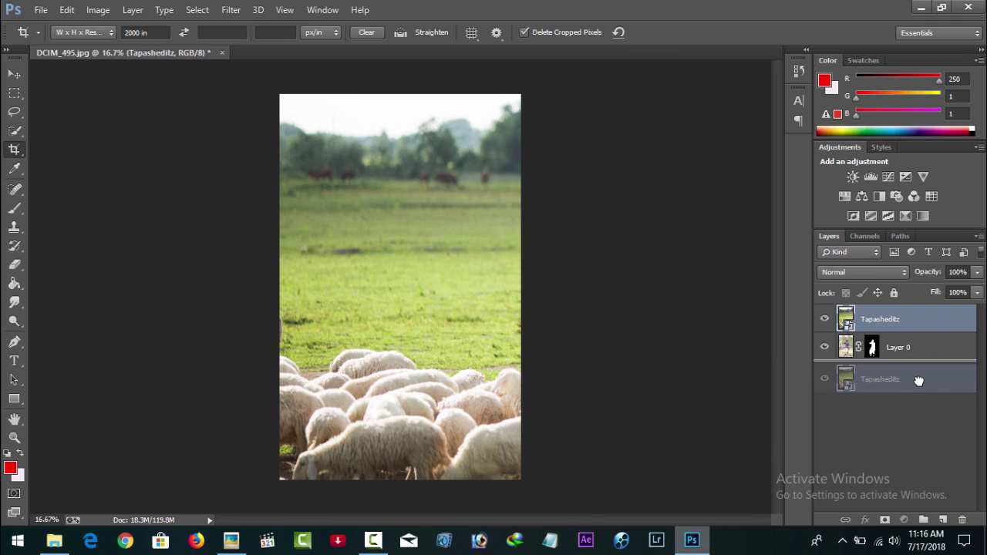
- Move the field layer below the man's Layer 0 in the layer stack
{"action": "left_click_drag", "start_coordinate": [924, 322], "coordinate": [918, 382]}
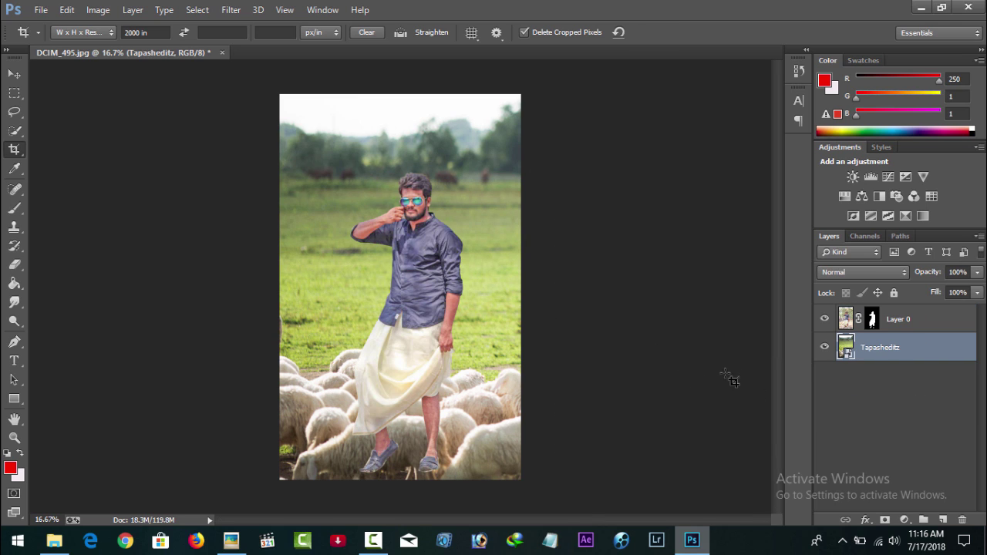
{"action": "left_click", "coordinate": [14, 74]}
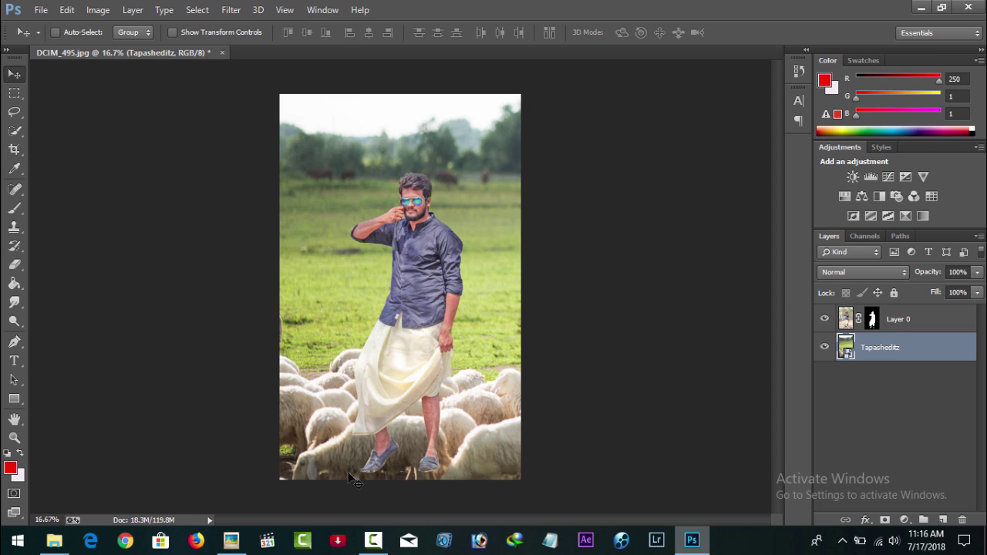
{"action": "left_click", "coordinate": [924, 471]}
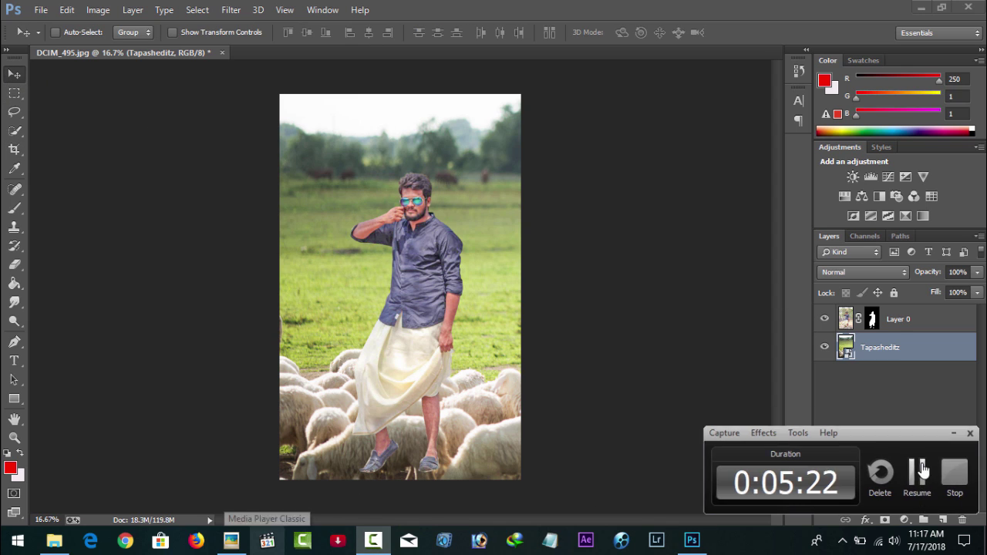
{"action": "left_click", "coordinate": [924, 470]}
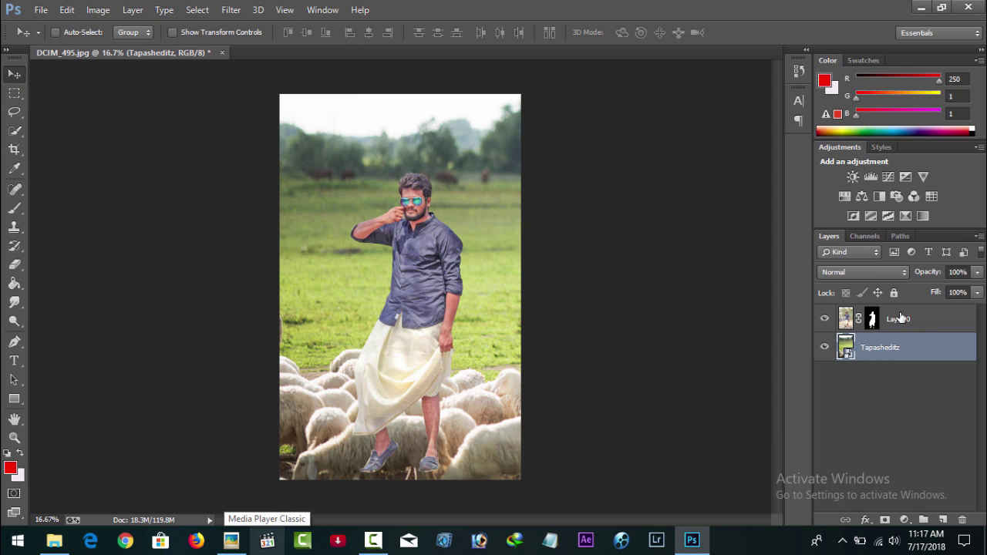
{"action": "left_click", "coordinate": [14, 148]}
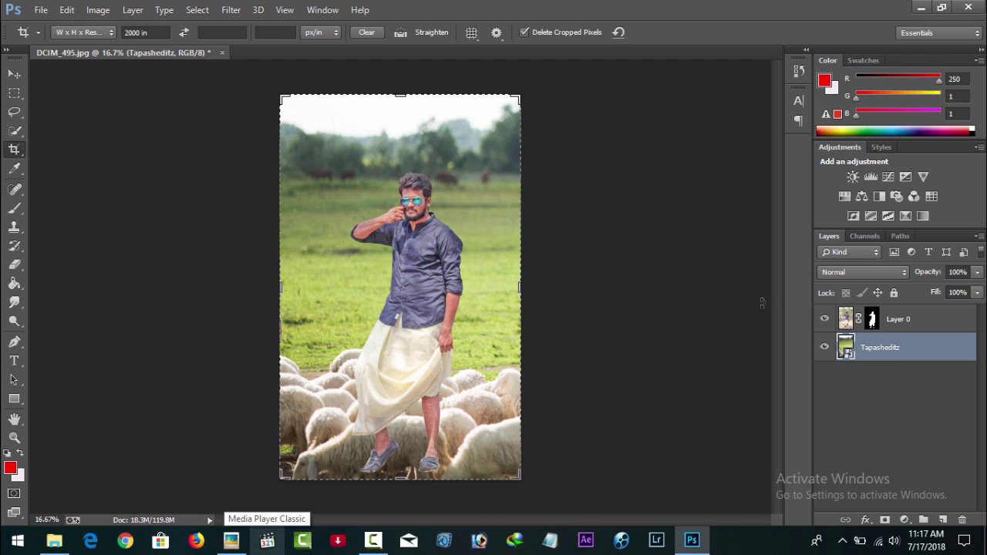
{"action": "left_click", "coordinate": [14, 73]}
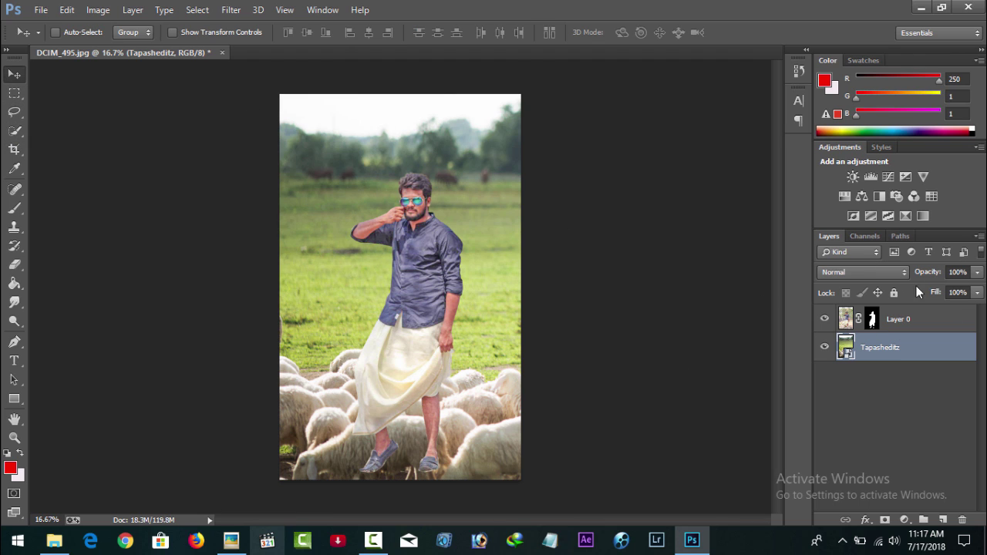
- Raise the cut-out man on Layer 0, then crop the image's bottom edge slightly
{"action": "left_click", "coordinate": [915, 319]}
{"action": "left_click_drag", "start_coordinate": [406, 245], "coordinate": [405, 189]}
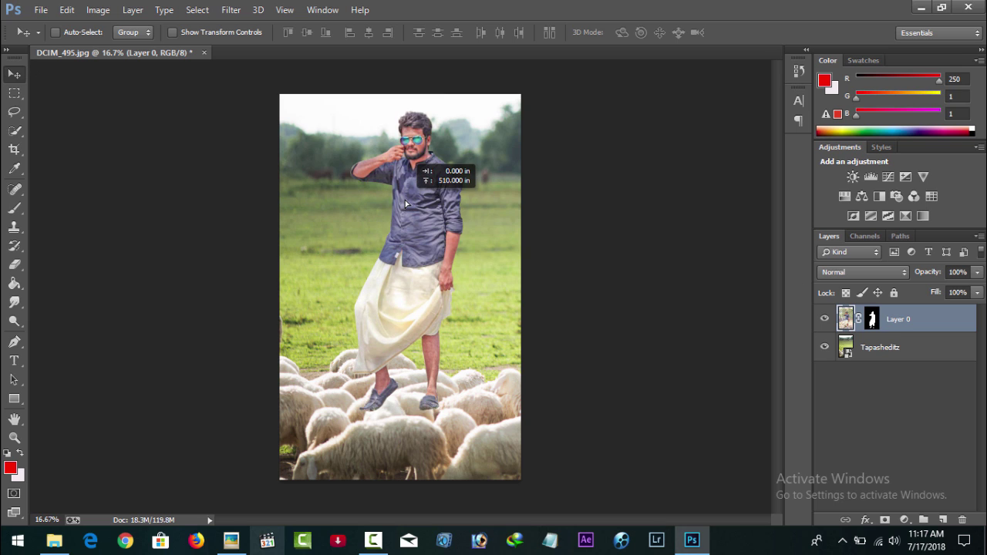
{"action": "left_click", "coordinate": [887, 347]}
{"action": "left_click", "coordinate": [14, 150]}
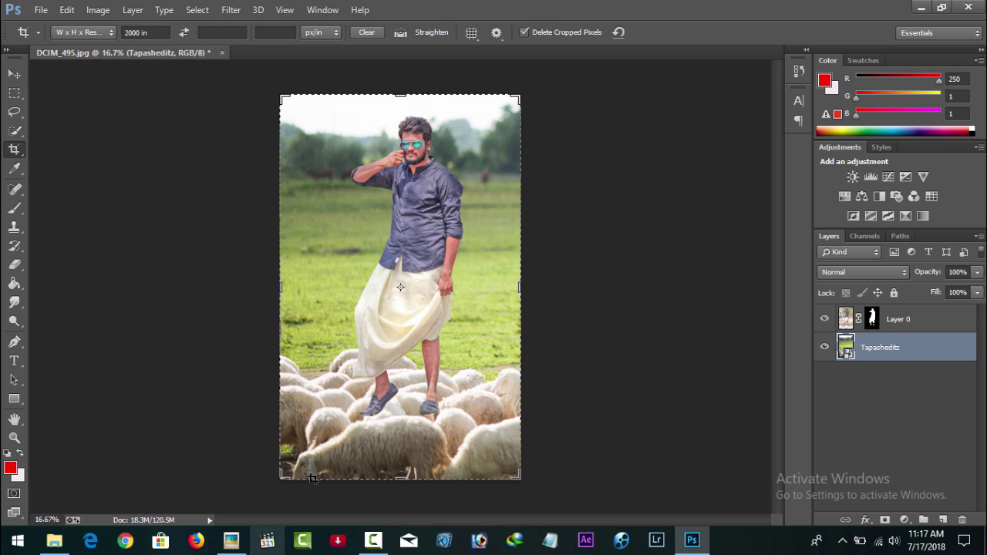
{"action": "left_click_drag", "start_coordinate": [403, 480], "coordinate": [401, 472]}
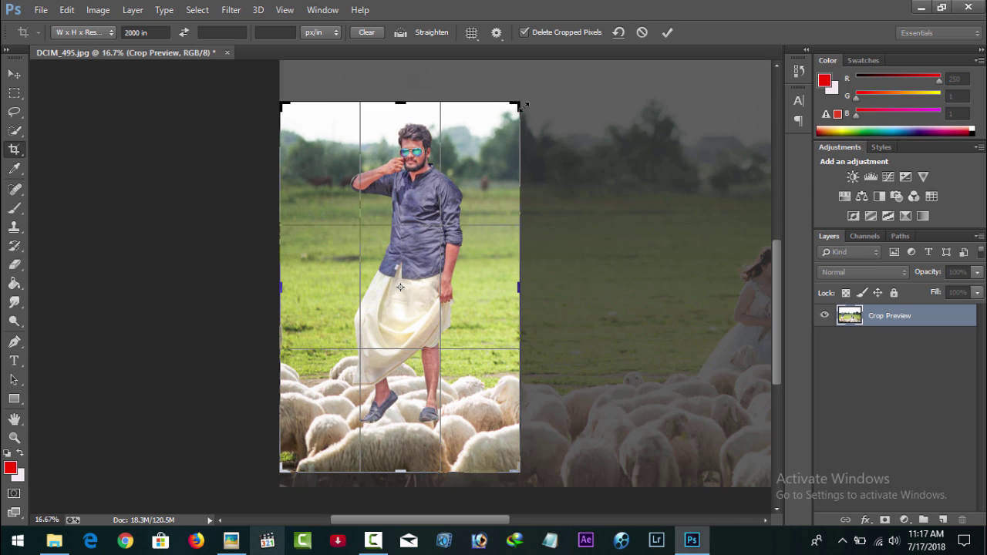
{"action": "left_click", "coordinate": [668, 32]}
- Confirm the crop and rasterize the Tapasheditz field layer
{"action": "key", "text": "v"}
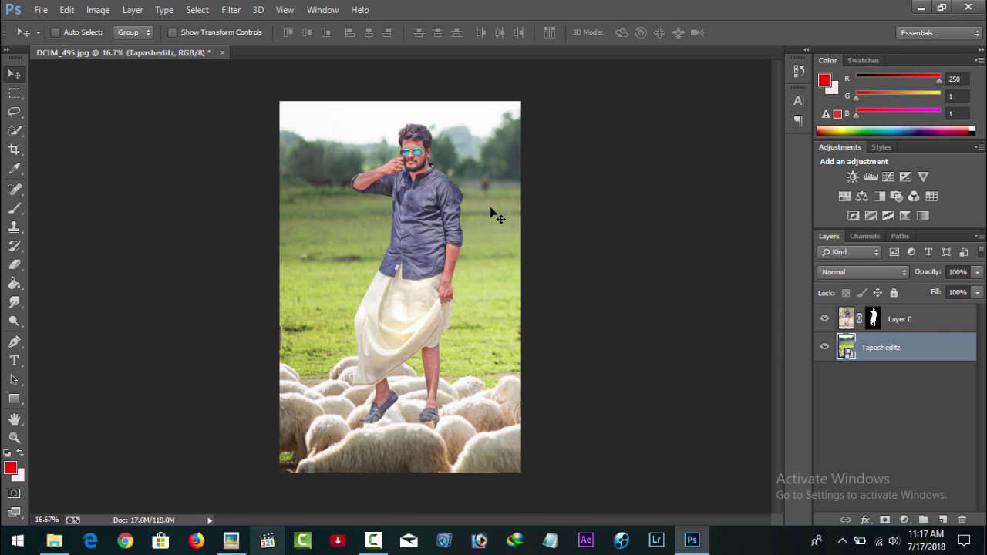
{"action": "mouse_move", "coordinate": [489, 213]}
{"action": "left_mouse_down"}
{"action": "mouse_move", "coordinate": [466, 210]}
{"action": "mouse_move", "coordinate": [485, 211]}
{"action": "mouse_move", "coordinate": [480, 219]}
{"action": "mouse_move", "coordinate": [490, 210]}
{"action": "left_mouse_up"}
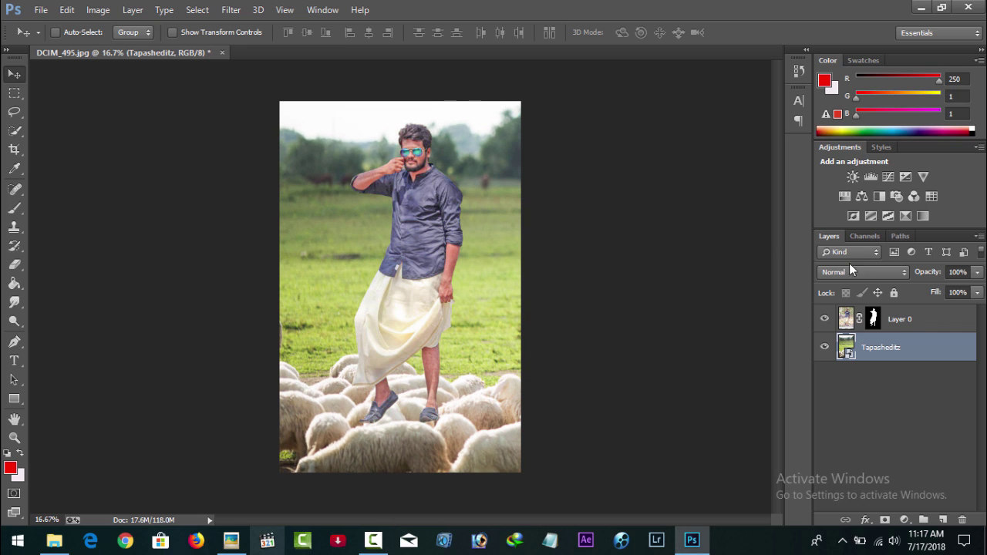
{"action": "right_click", "coordinate": [893, 348]}
{"action": "left_click", "coordinate": [662, 213]}
- Apply Layer 0's mask permanently and reselect the Tapasheditz field layer
{"action": "left_click", "coordinate": [940, 323]}
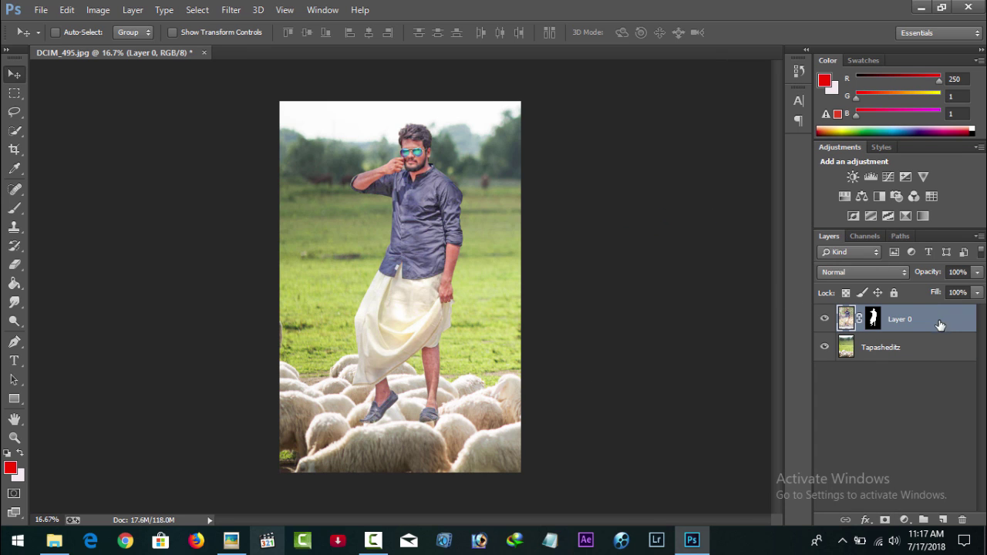
{"action": "right_click", "coordinate": [872, 322]}
{"action": "left_click", "coordinate": [880, 366]}
{"action": "left_click", "coordinate": [902, 351]}
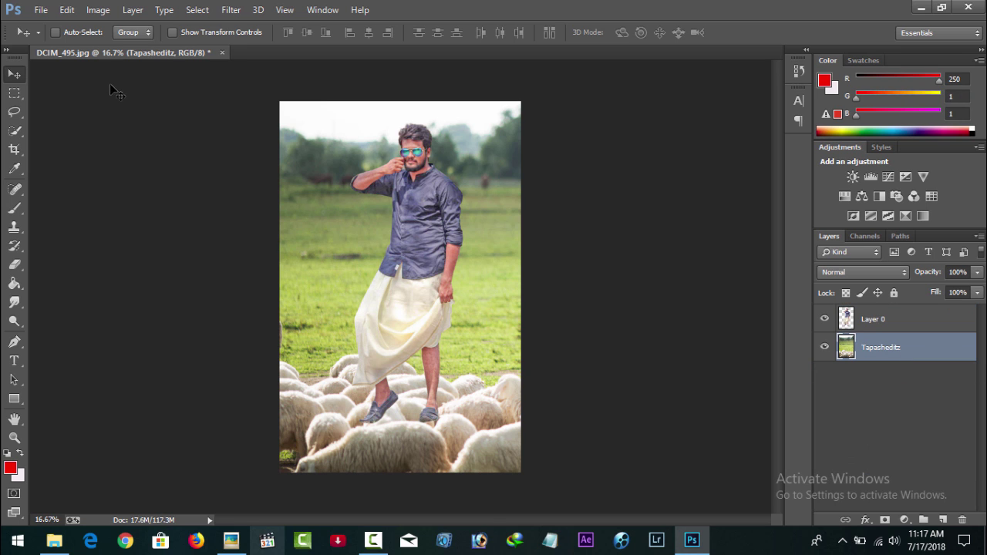
{"action": "left_click", "coordinate": [229, 9]}
{"action": "left_click", "coordinate": [100, 14]}
{"action": "left_click", "coordinate": [231, 9]}
- Camera Raw on Tapasheditz: Clarity +27, Highlights -100, Shadows +64, Whites -65, Blacks -68, Vibrance +14
{"action": "left_click", "coordinate": [250, 94]}
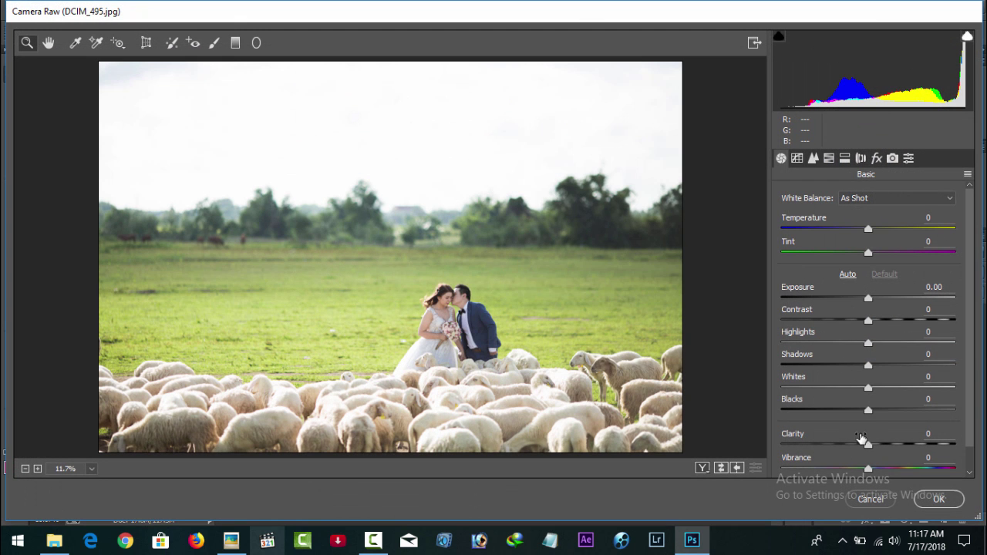
{"action": "left_click_drag", "start_coordinate": [872, 446], "coordinate": [892, 446]}
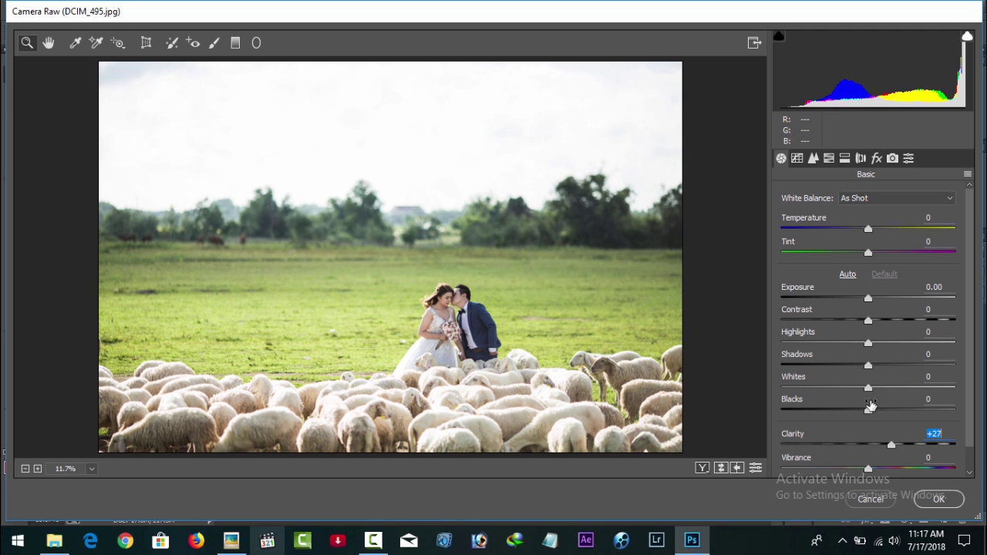
{"action": "left_click_drag", "start_coordinate": [869, 365], "coordinate": [904, 366]}
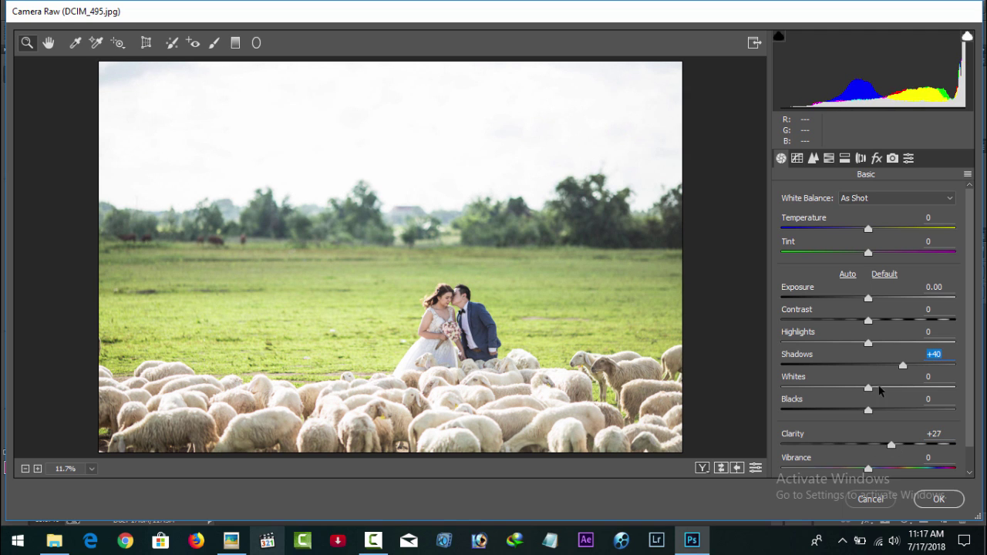
{"action": "left_click_drag", "start_coordinate": [869, 410], "coordinate": [809, 410]}
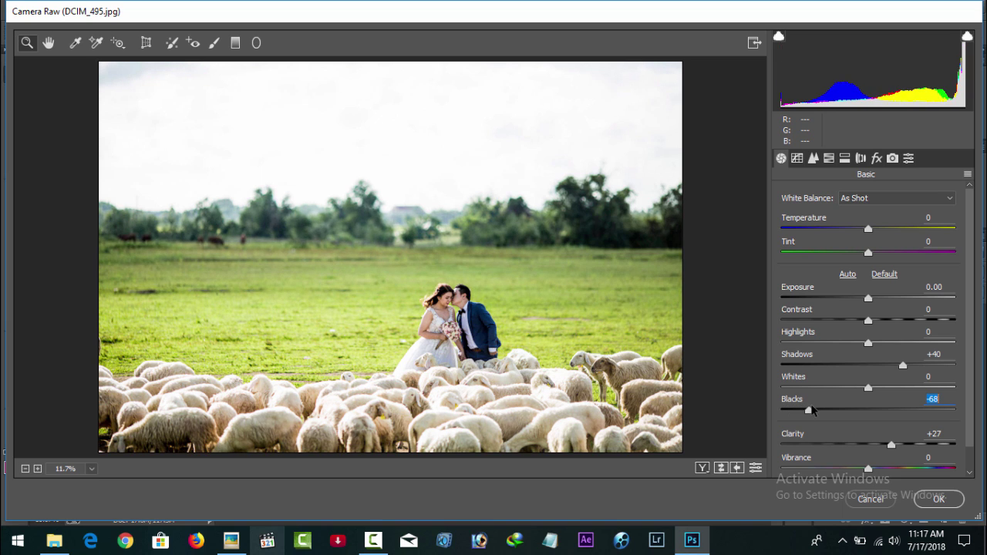
{"action": "left_click_drag", "start_coordinate": [869, 343], "coordinate": [719, 340]}
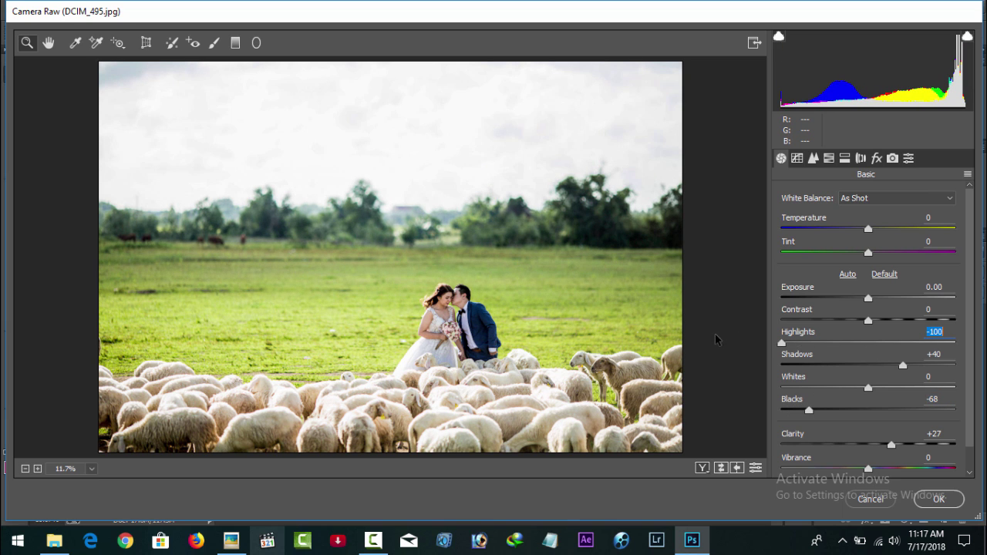
{"action": "mouse_move", "coordinate": [903, 366]}
{"action": "left_mouse_down"}
{"action": "mouse_move", "coordinate": [955, 365]}
{"action": "mouse_move", "coordinate": [925, 365]}
{"action": "left_mouse_up"}
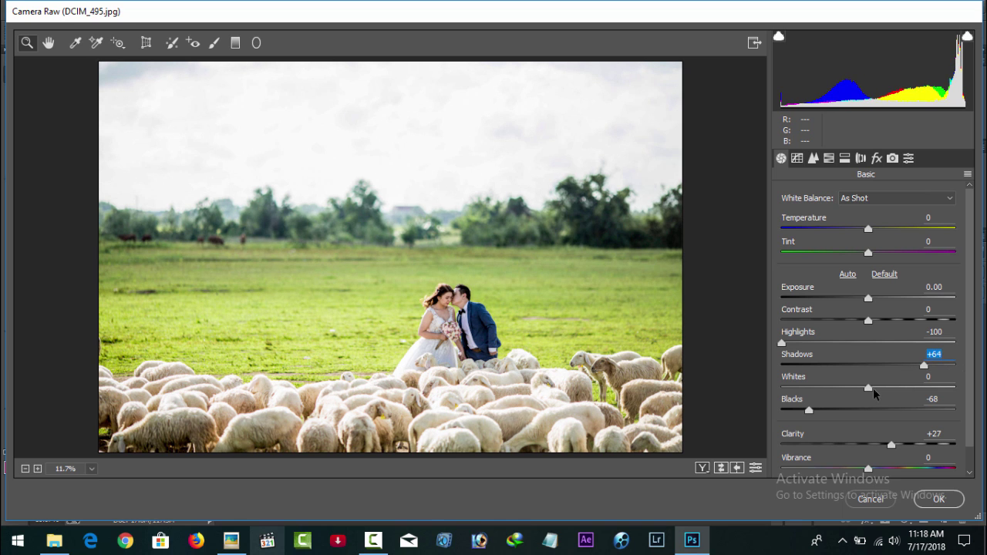
{"action": "left_click_drag", "start_coordinate": [869, 388], "coordinate": [812, 389]}
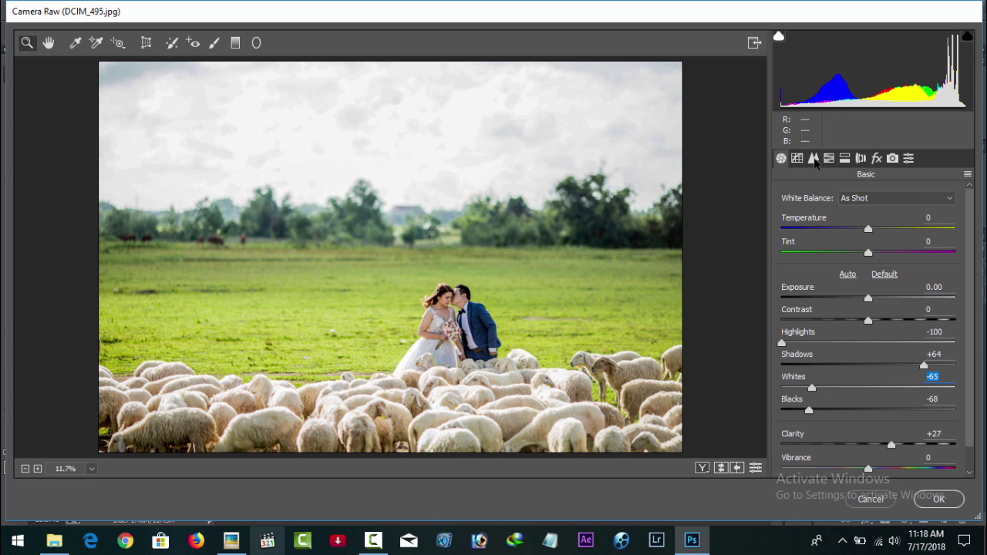
{"action": "left_click_drag", "start_coordinate": [869, 470], "coordinate": [881, 469]}
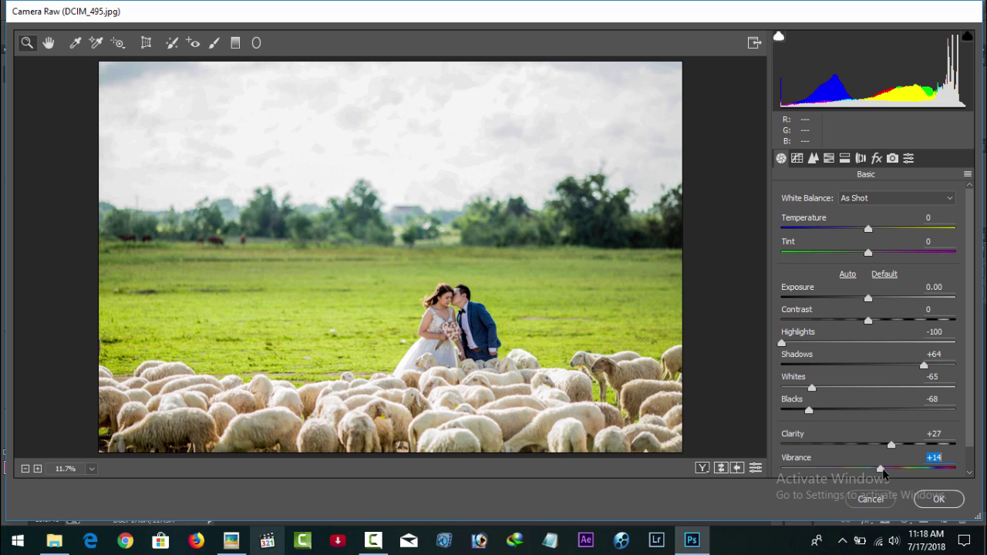
{"action": "left_click", "coordinate": [943, 500]}
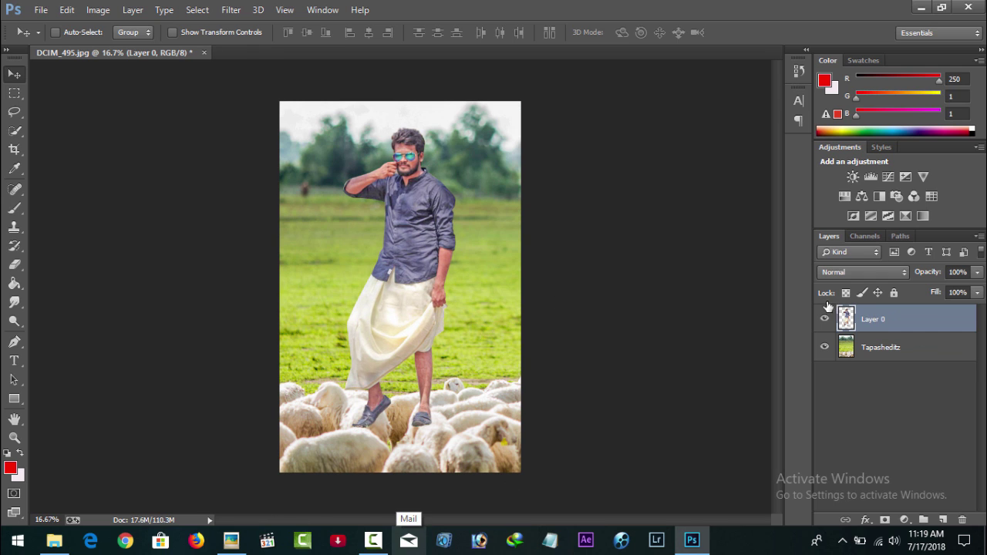
- Scale Layer 0 to about 94.65% and move the man down into the sheep
{"action": "left_click", "coordinate": [183, 33]}
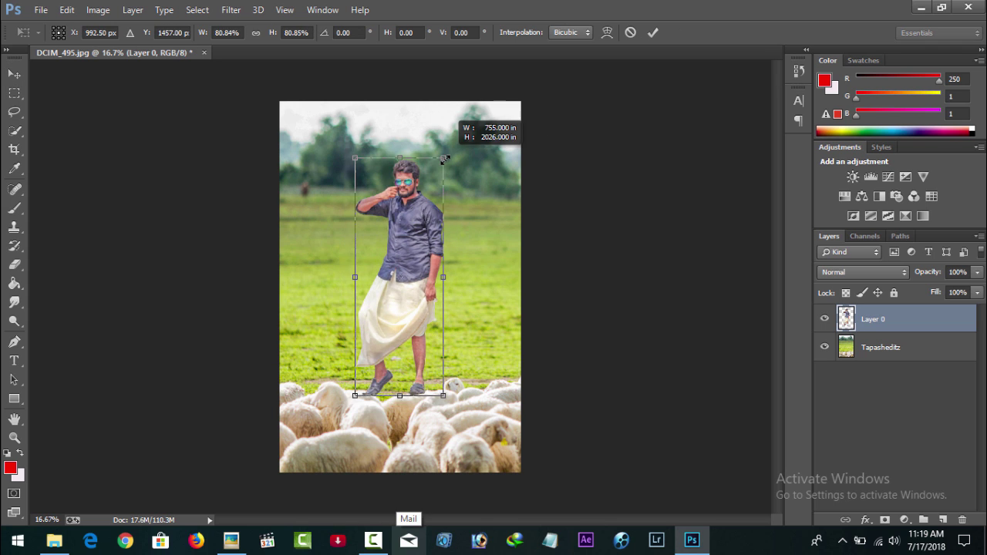
{"action": "left_click_drag", "start_coordinate": [459, 123], "coordinate": [459, 159]}
{"action": "left_click_drag", "start_coordinate": [432, 218], "coordinate": [446, 265]}
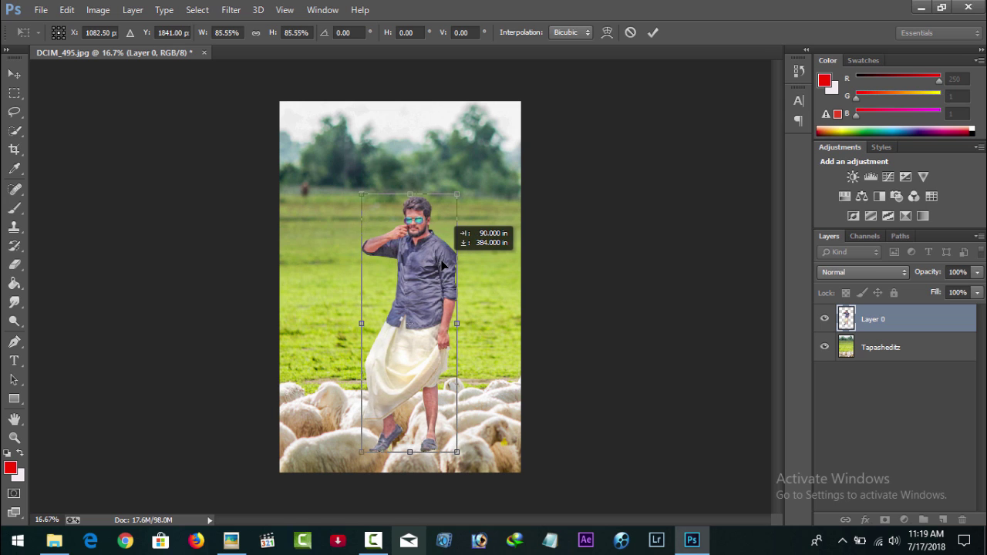
{"action": "left_click_drag", "start_coordinate": [446, 265], "coordinate": [436, 269]}
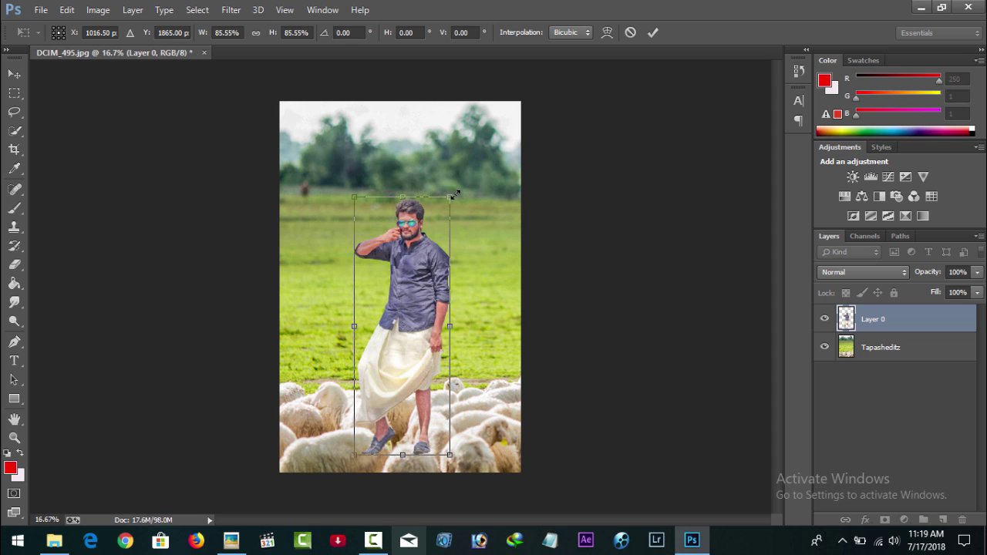
{"action": "left_click_drag", "start_coordinate": [450, 197], "coordinate": [470, 189]}
{"action": "left_click_drag", "start_coordinate": [419, 229], "coordinate": [420, 220]}
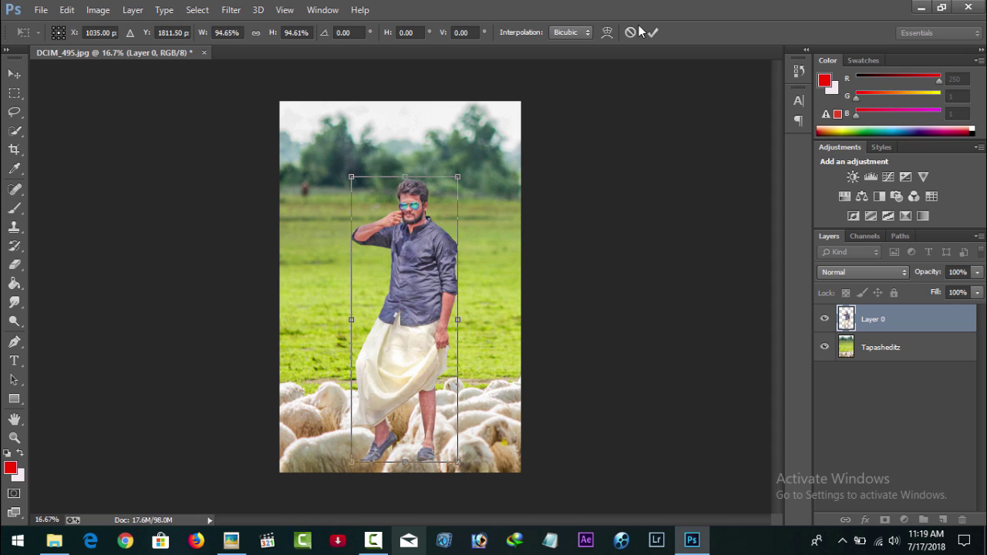
{"action": "key", "text": "Return"}
- Lower Layer 0's opacity to 53% so the sheep show through the man
{"action": "key", "text": "ctrl+plus"}
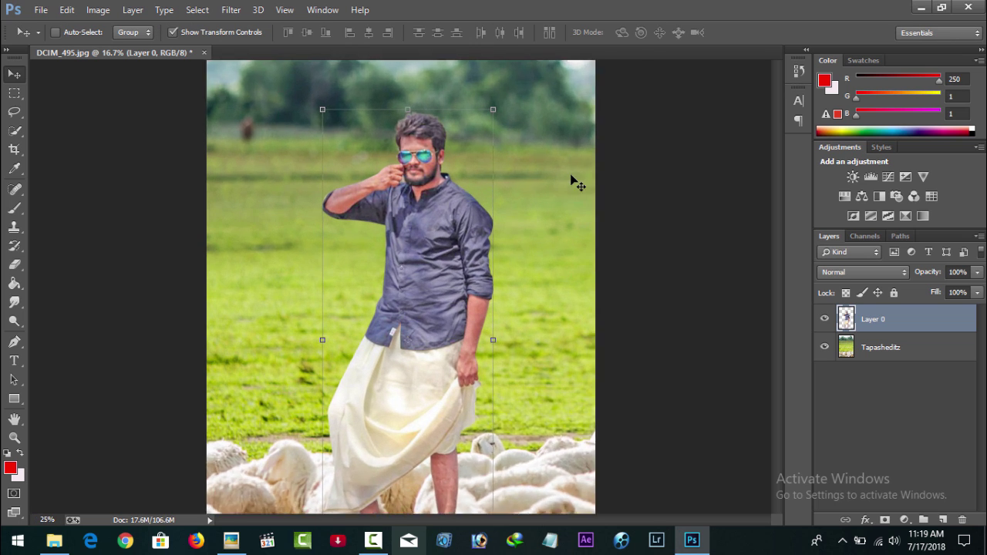
{"action": "key", "text": "ctrl+plus"}
{"action": "key", "text": "ctrl+plus"}
{"action": "left_click_drag", "start_coordinate": [779, 256], "coordinate": [780, 335]}
{"action": "left_click_drag", "start_coordinate": [453, 181], "coordinate": [441, 195]}
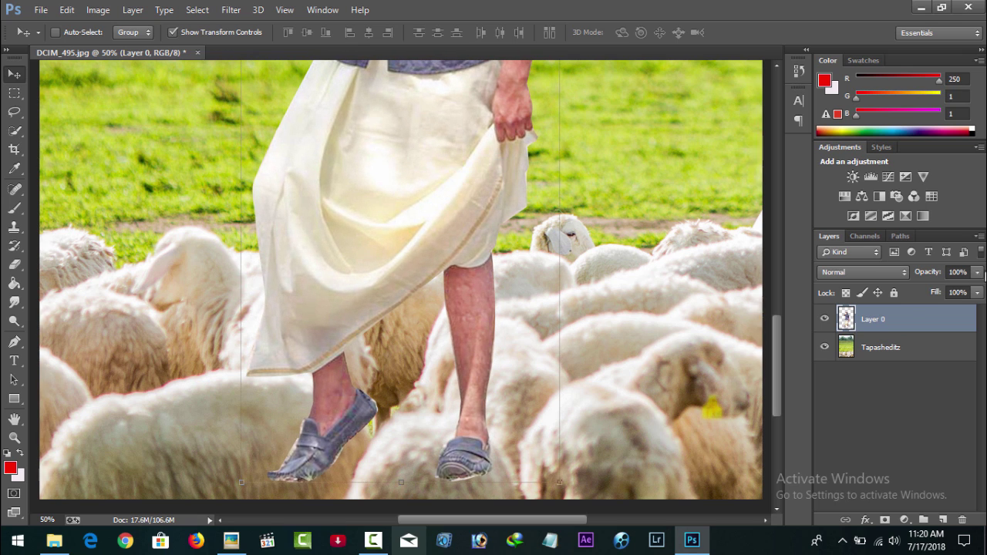
{"action": "left_click", "coordinate": [979, 272]}
{"action": "left_click_drag", "start_coordinate": [939, 294], "coordinate": [933, 291]}
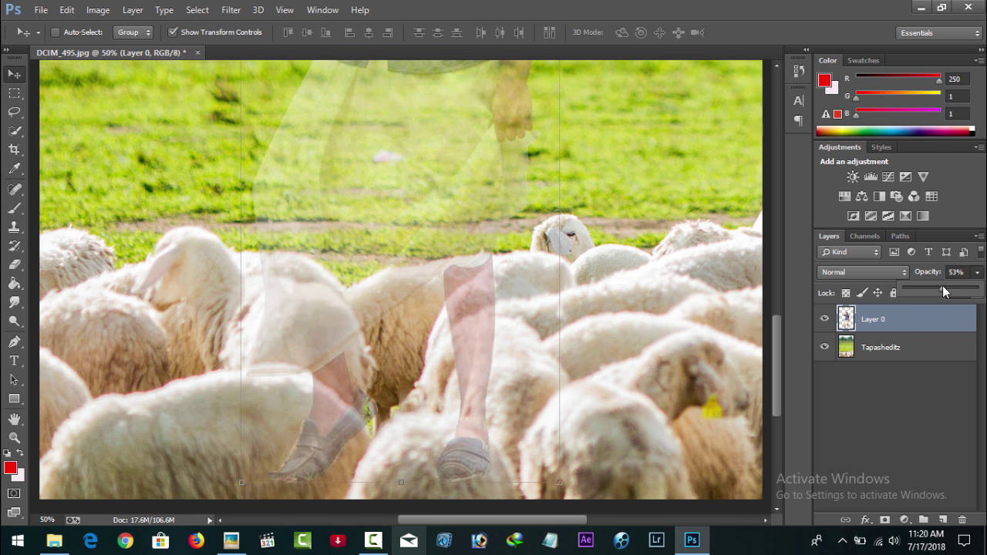
{"action": "left_click", "coordinate": [247, 193]}
{"action": "key", "text": "ctrl+plus"}
{"action": "key", "text": "ctrl+plus"}
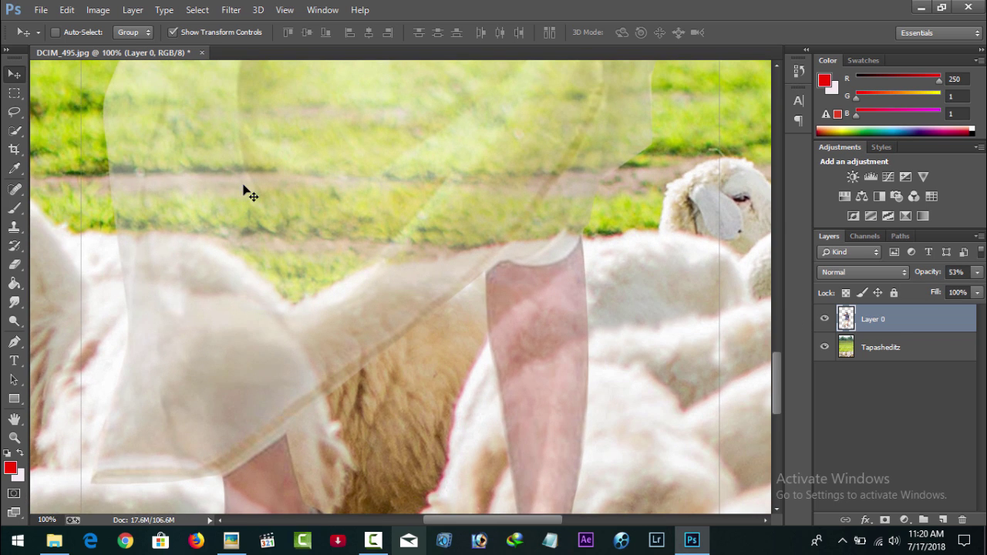
- Trace a pen path along the front sheep's back from right to left edge
{"action": "left_click", "coordinate": [14, 342]}
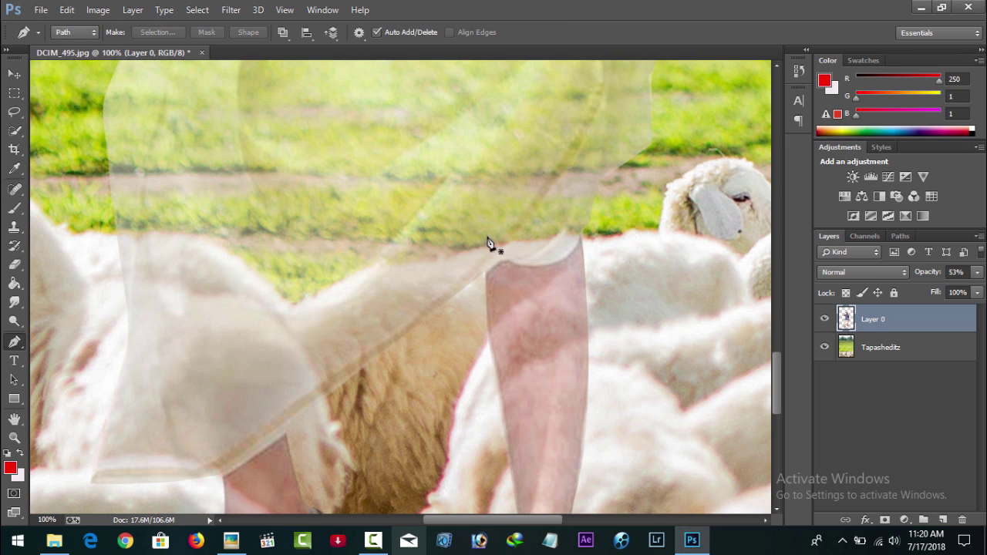
{"action": "left_click", "coordinate": [581, 237]}
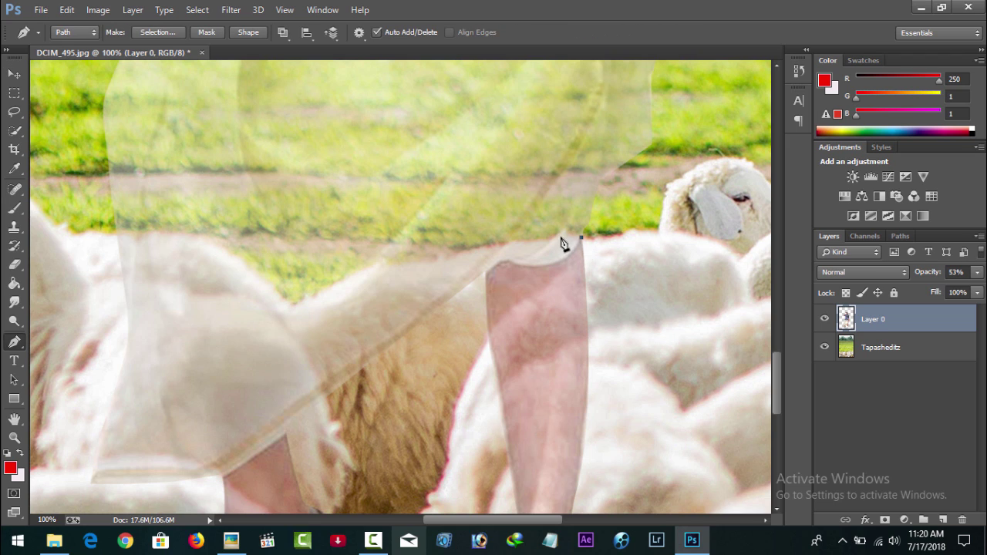
{"action": "left_click_drag", "start_coordinate": [568, 231], "coordinate": [387, 263]}
{"action": "left_click", "coordinate": [372, 266]}
{"action": "left_click_drag", "start_coordinate": [318, 292], "coordinate": [305, 299]}
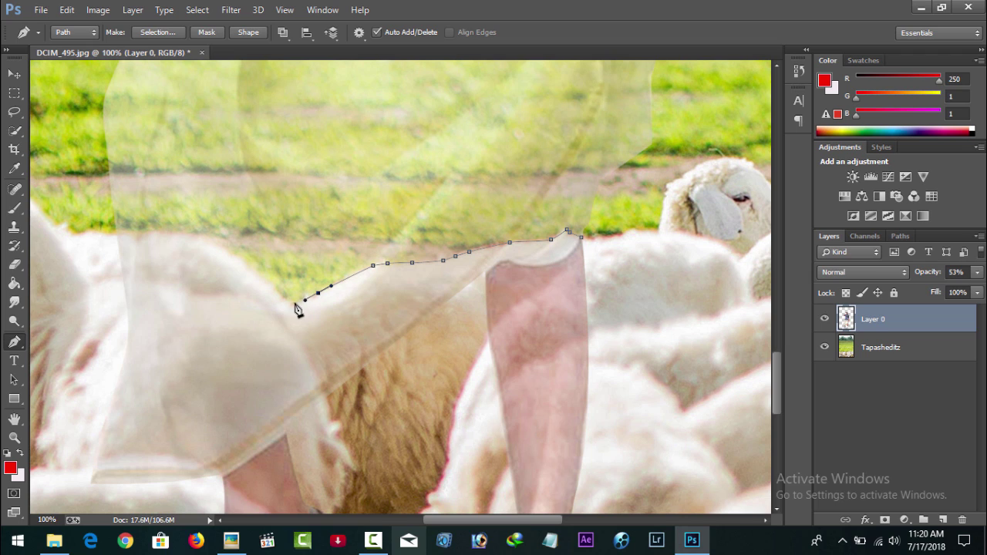
{"action": "left_click", "coordinate": [291, 304]}
{"action": "left_click_drag", "start_coordinate": [242, 258], "coordinate": [230, 250]}
{"action": "left_click", "coordinate": [209, 236]}
{"action": "left_click", "coordinate": [159, 231]}
{"action": "left_click_drag", "start_coordinate": [131, 228], "coordinate": [114, 238]}
{"action": "left_click", "coordinate": [112, 231]}
{"action": "left_click", "coordinate": [62, 463]}
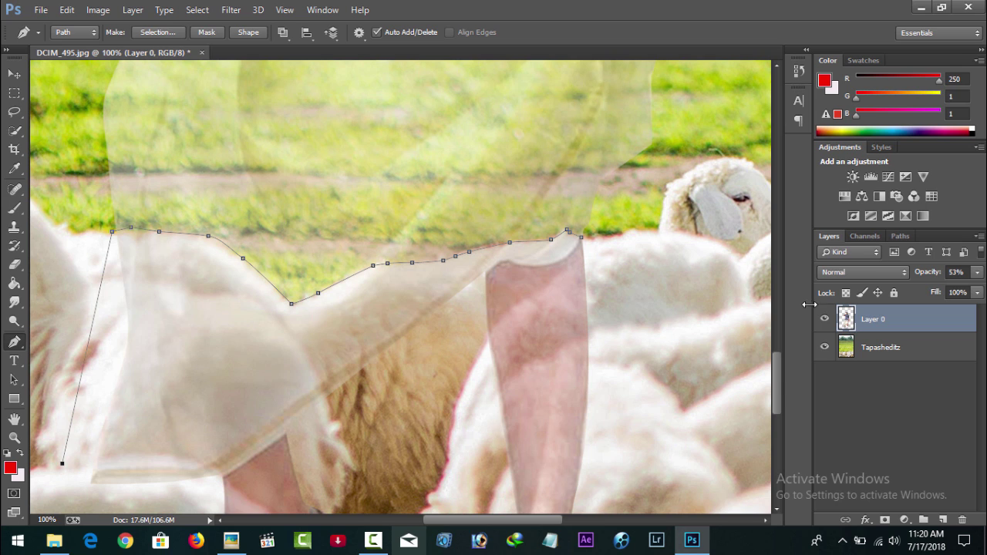
- Close the path along the image bottom, select it with 0.5 px feather, and delete it from Layer 0
{"action": "left_click_drag", "start_coordinate": [778, 381], "coordinate": [774, 423]}
{"action": "left_click", "coordinate": [114, 467]}
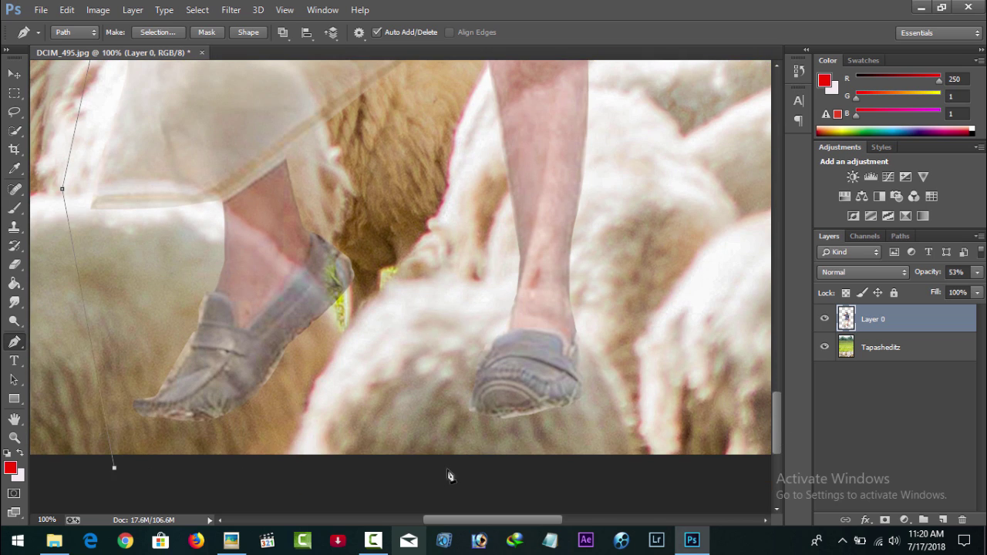
{"action": "left_click", "coordinate": [513, 455]}
{"action": "left_click_drag", "start_coordinate": [777, 408], "coordinate": [770, 361]}
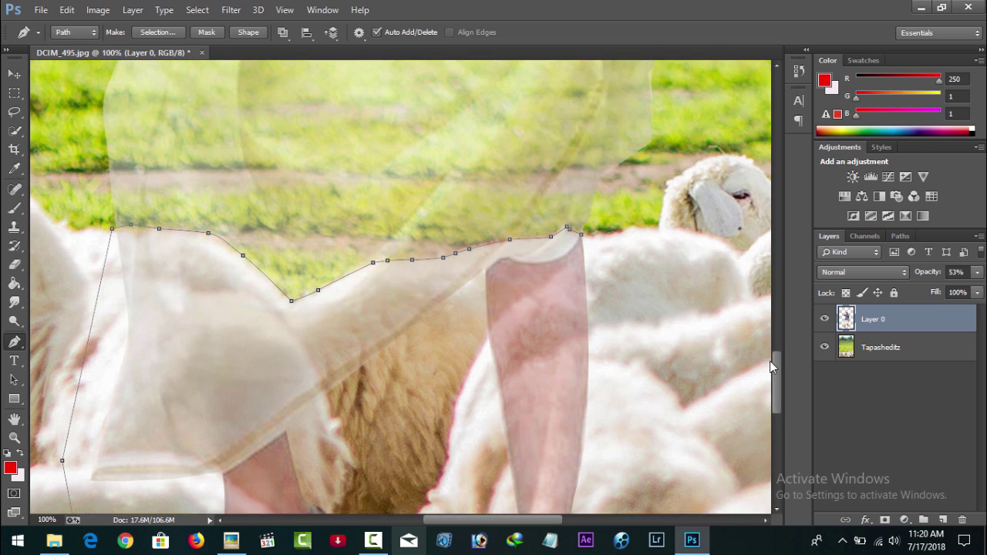
{"action": "left_click", "coordinate": [702, 302]}
{"action": "left_click", "coordinate": [587, 290]}
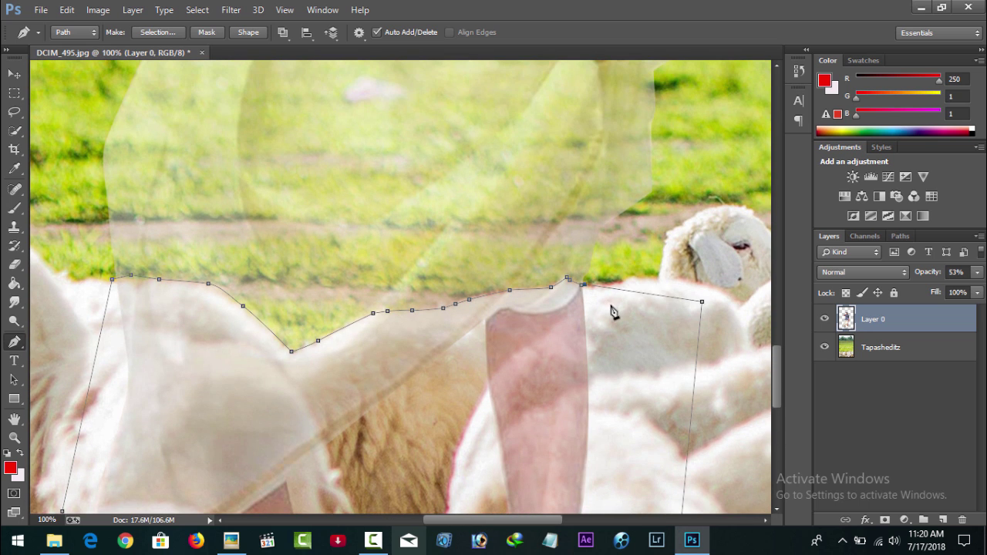
{"action": "right_click", "coordinate": [621, 298]}
{"action": "left_click", "coordinate": [645, 244]}
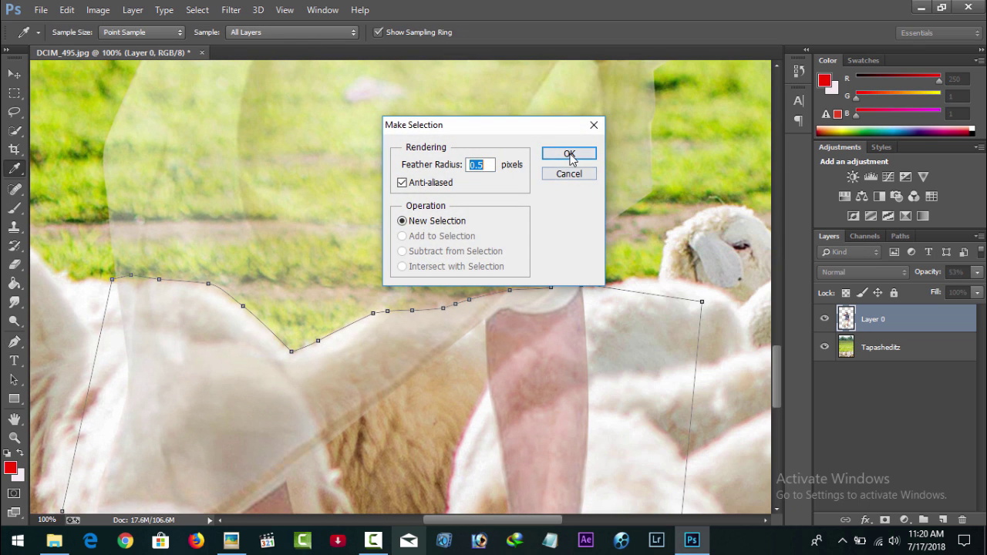
{"action": "left_click", "coordinate": [569, 154]}
{"action": "key", "text": "Delete"}
{"action": "key", "text": "ctrl+d"}
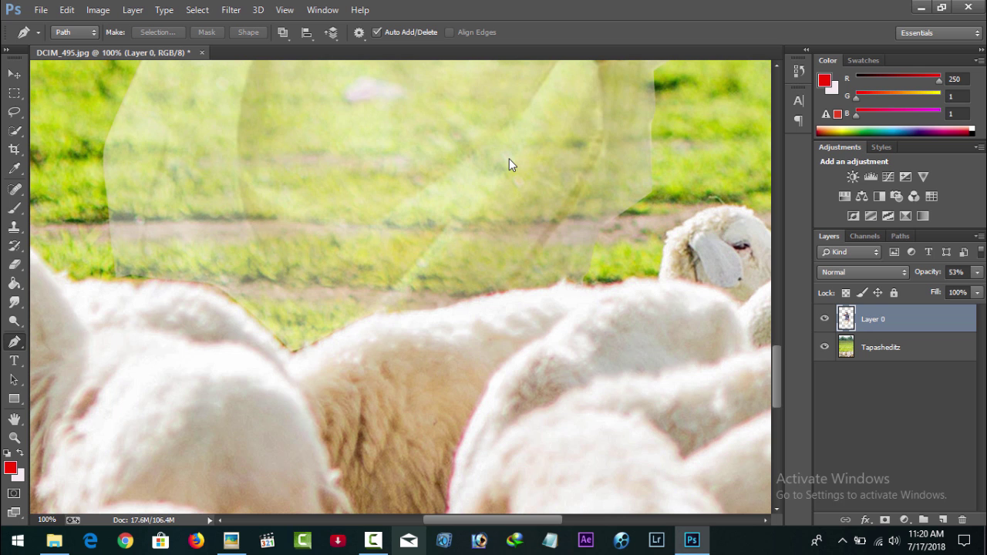
- Restore Layer 0 to 100% opacity and turn off Show Transform Controls on the Move tool
{"action": "key", "text": "ctrl+minus"}
{"action": "key", "text": "ctrl+minus"}
{"action": "key", "text": "ctrl+minus"}
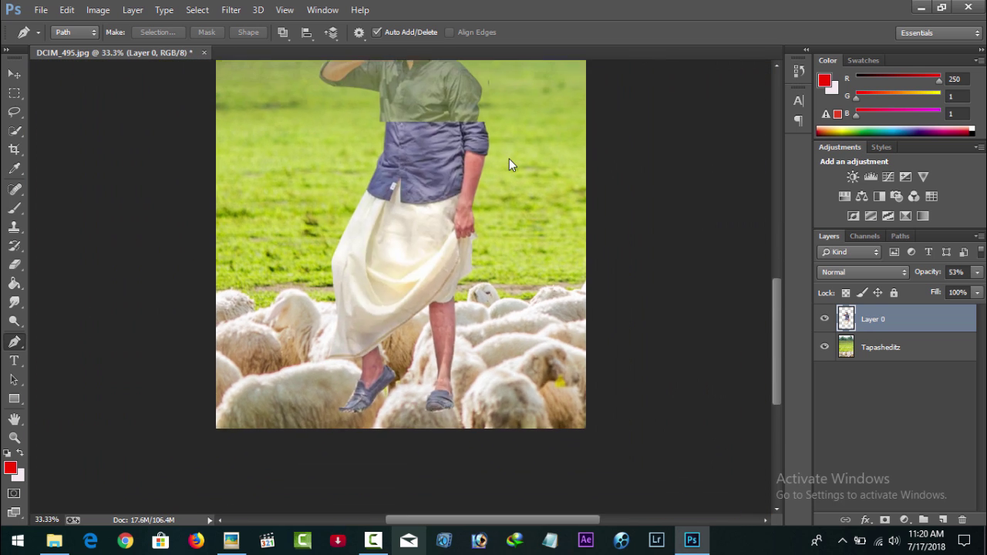
{"action": "key", "text": "ctrl+minus"}
{"action": "key", "text": "ctrl+minus"}
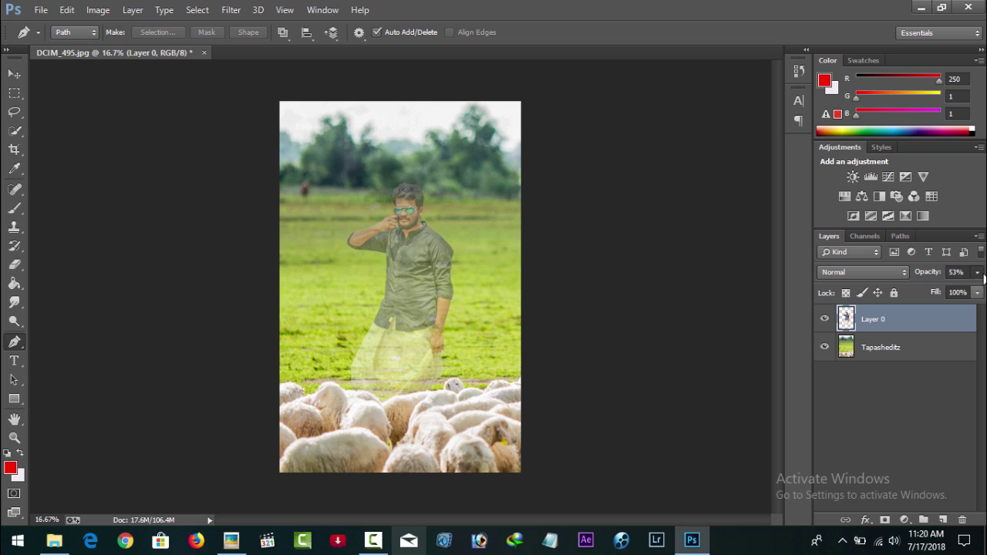
{"action": "left_click", "coordinate": [977, 271]}
{"action": "left_click", "coordinate": [981, 290]}
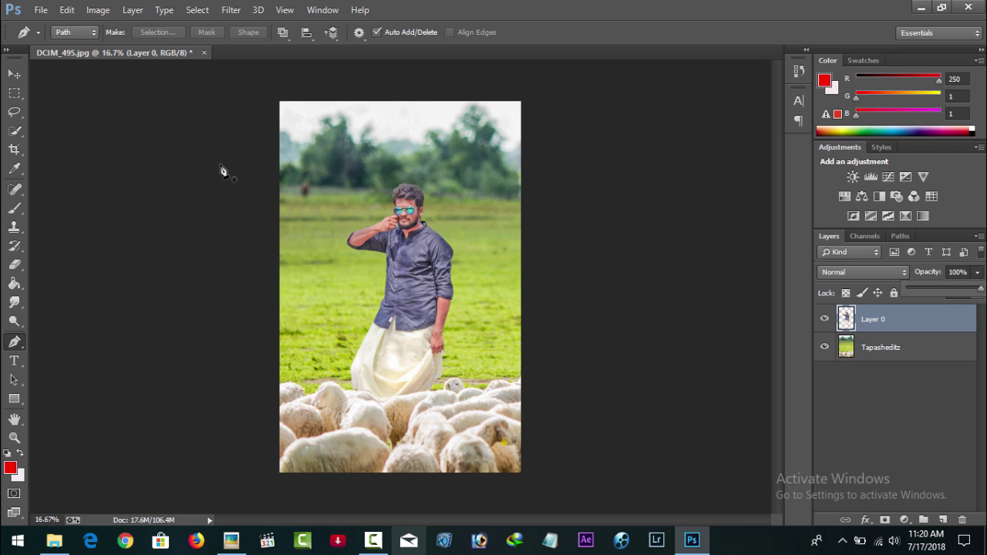
{"action": "left_click", "coordinate": [15, 74]}
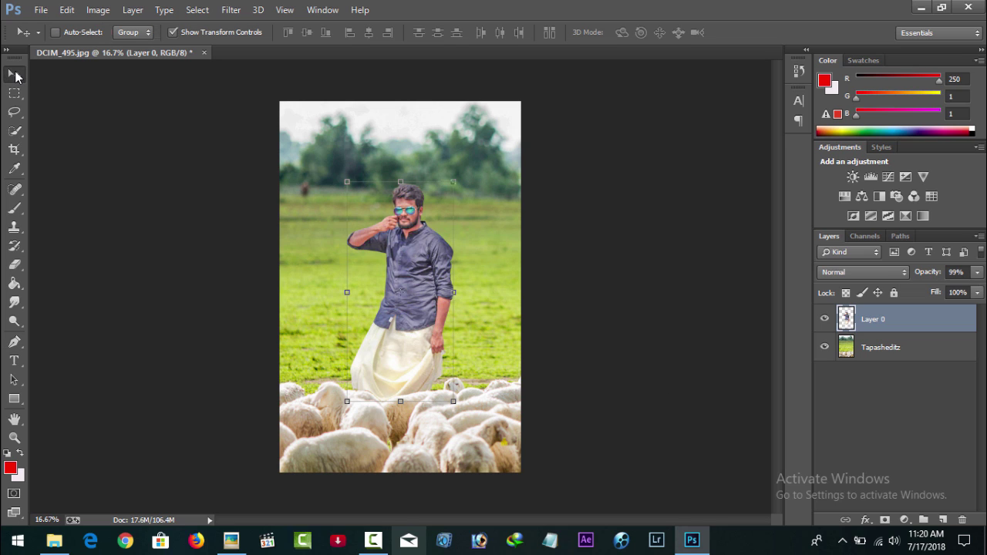
{"action": "left_click", "coordinate": [173, 32]}
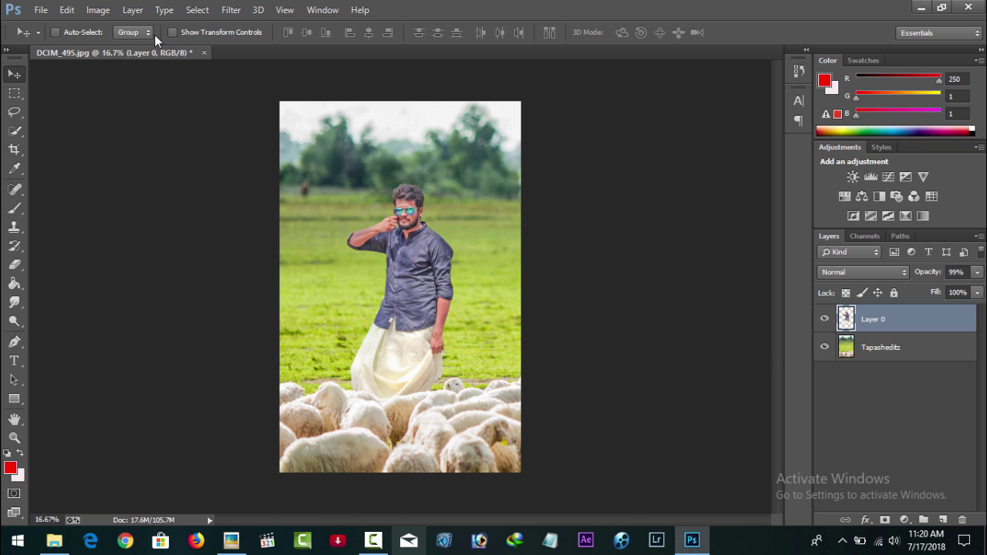
{"action": "key", "text": "ctrl+plus"}
{"action": "key", "text": "ctrl+plus"}
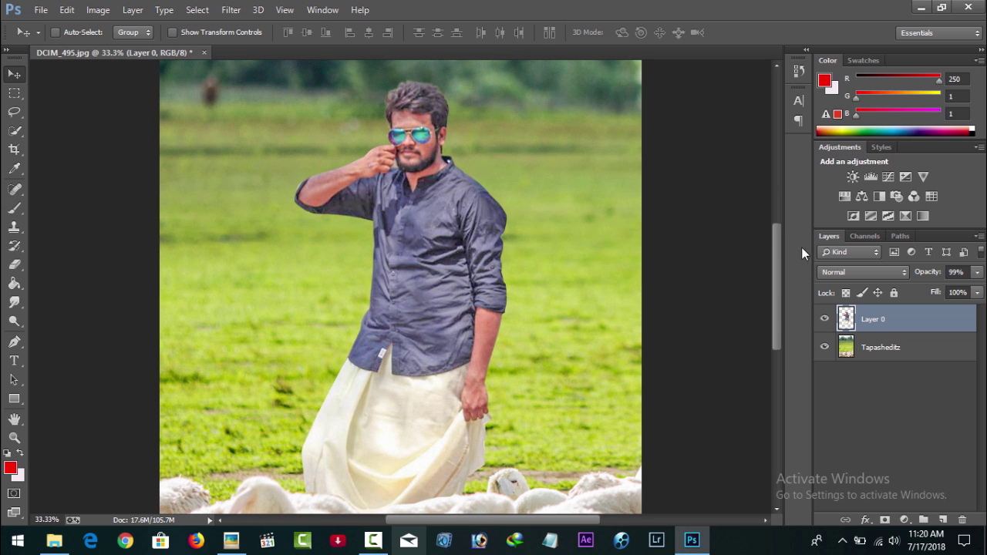
{"action": "left_click_drag", "start_coordinate": [775, 247], "coordinate": [775, 226]}
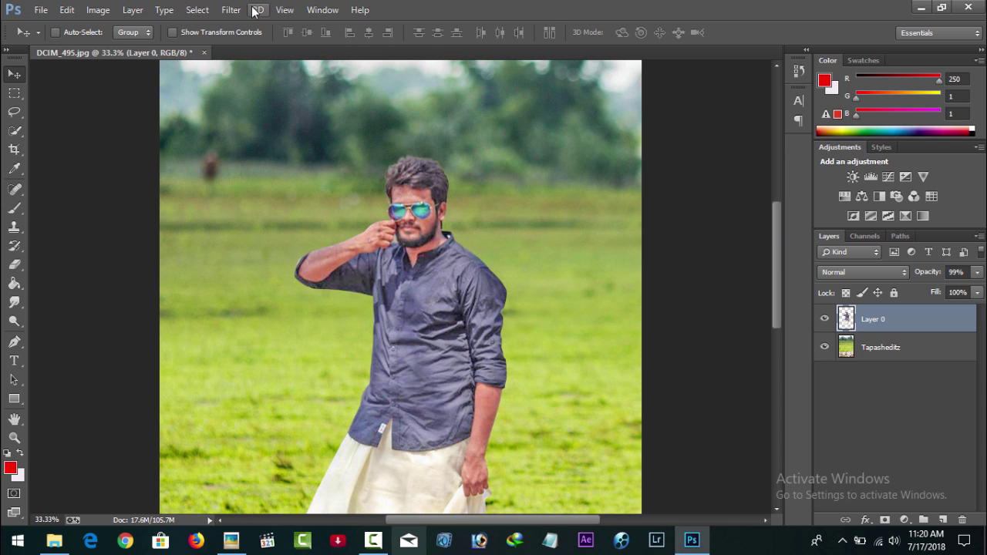
{"action": "key", "text": "ctrl+minus"}
{"action": "key", "text": "ctrl+minus"}
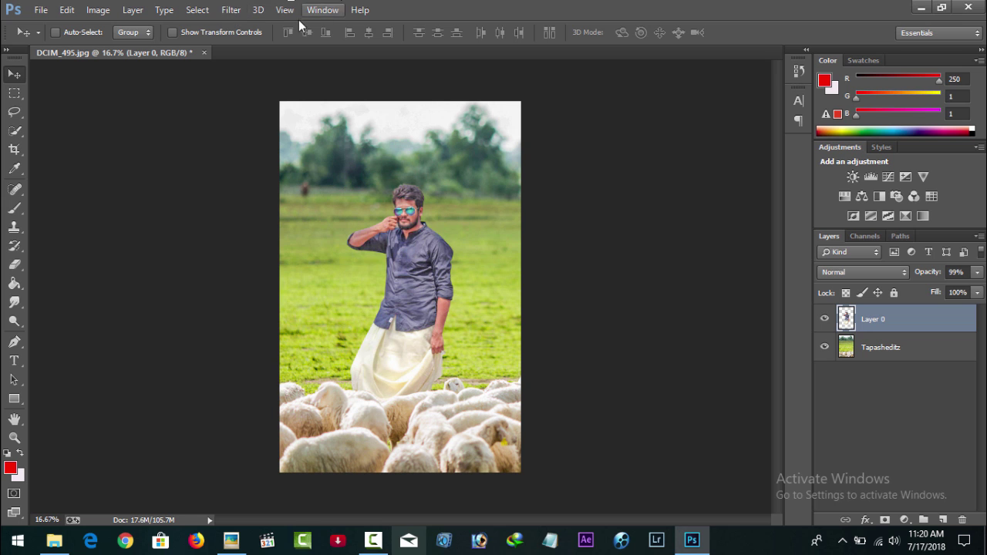
{"action": "left_click", "coordinate": [231, 10]}
{"action": "left_click", "coordinate": [238, 94]}
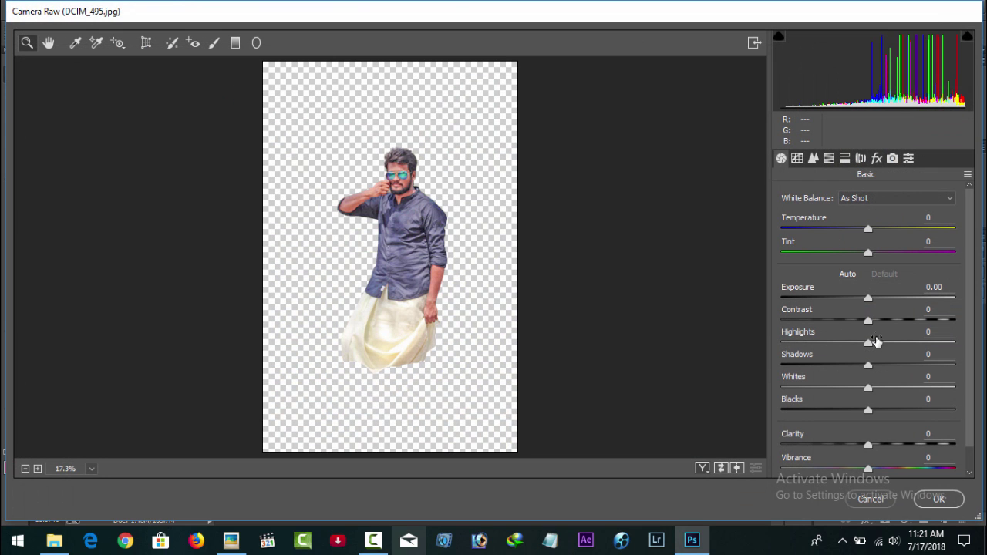
- Set the man's Camera Raw Basic tones to Contrast +9, Shadows +10, Blacks +6
{"action": "left_click", "coordinate": [865, 321]}
{"action": "left_click_drag", "start_coordinate": [867, 321], "coordinate": [875, 320]}
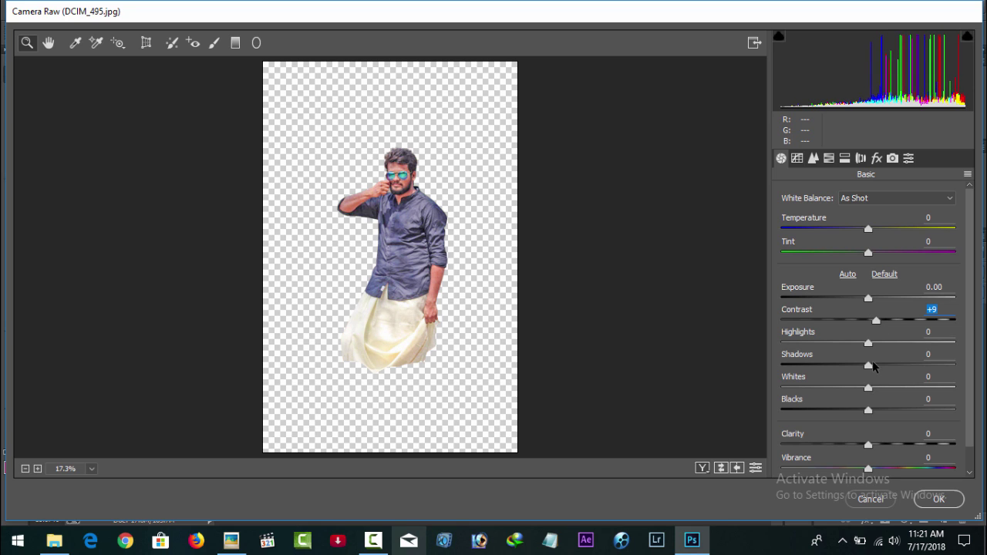
{"action": "left_click_drag", "start_coordinate": [869, 365], "coordinate": [876, 365]}
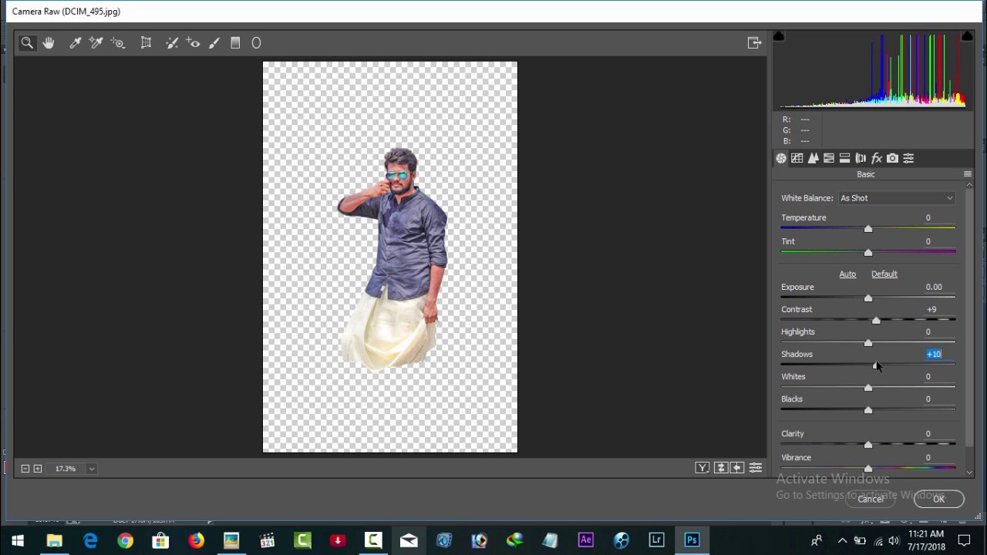
{"action": "left_click_drag", "start_coordinate": [869, 409], "coordinate": [871, 410]}
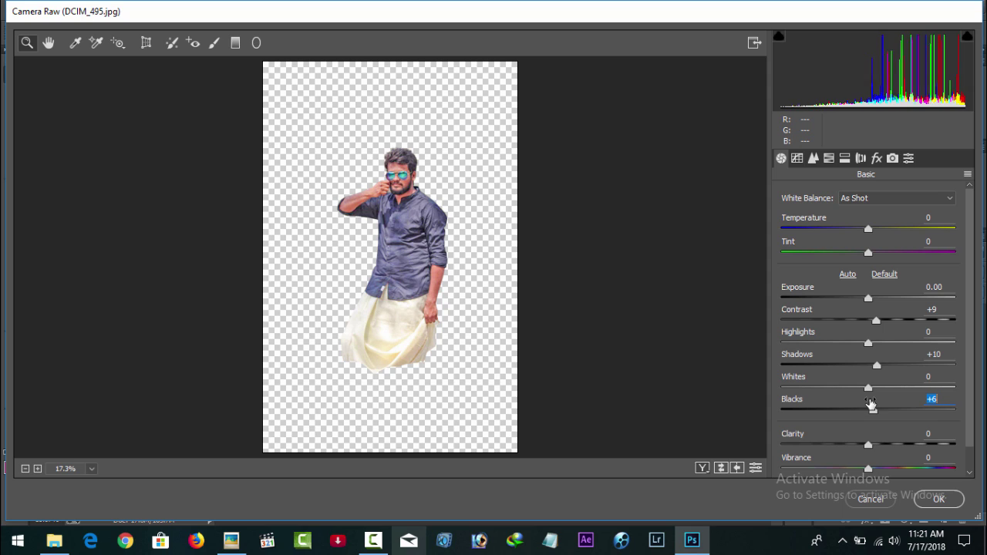
- Set HSL saturation: Reds +25, Oranges -21, Greens +66, Blues +57, Aquas +74, and apply
{"action": "left_click", "coordinate": [830, 159]}
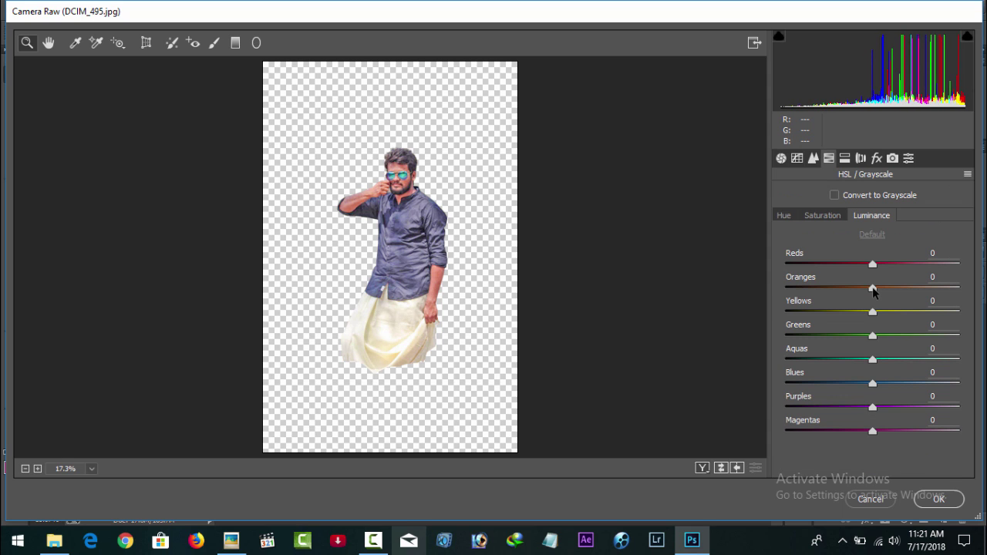
{"action": "left_click", "coordinate": [825, 219]}
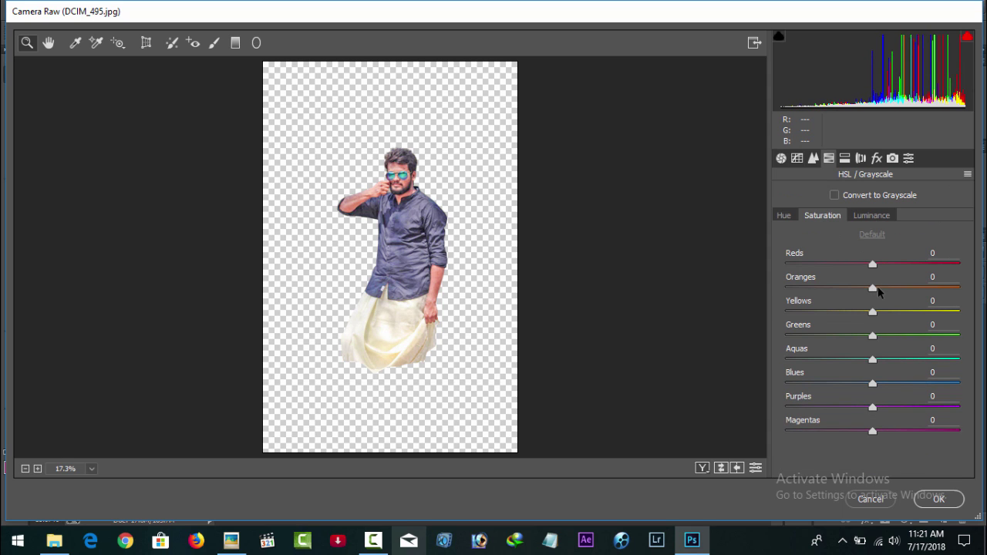
{"action": "mouse_move", "coordinate": [905, 266]}
{"action": "left_mouse_down"}
{"action": "mouse_move", "coordinate": [862, 264]}
{"action": "mouse_move", "coordinate": [907, 265]}
{"action": "mouse_move", "coordinate": [855, 284]}
{"action": "left_mouse_up"}
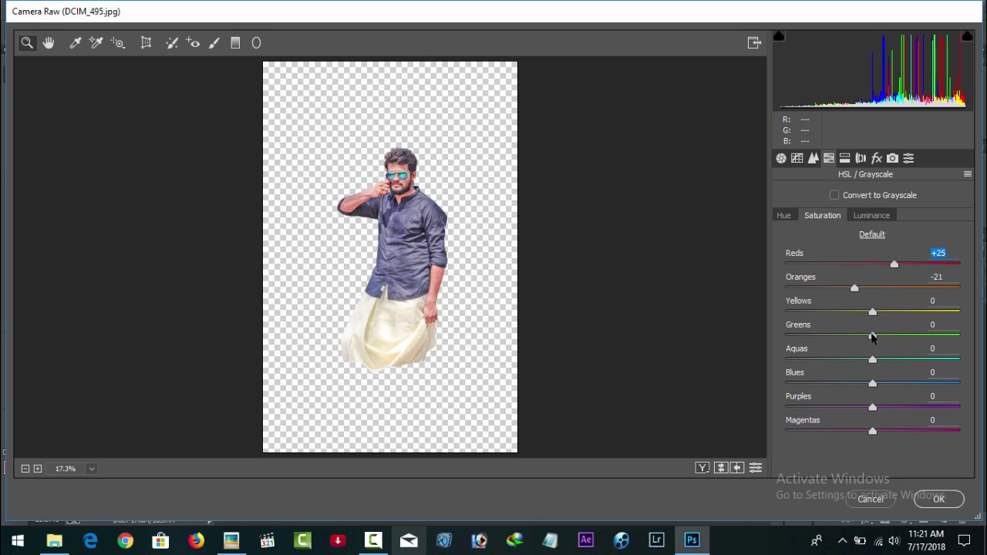
{"action": "left_click_drag", "start_coordinate": [872, 335], "coordinate": [931, 336]}
{"action": "left_click_drag", "start_coordinate": [873, 383], "coordinate": [922, 383]}
{"action": "left_click_drag", "start_coordinate": [872, 359], "coordinate": [938, 360]}
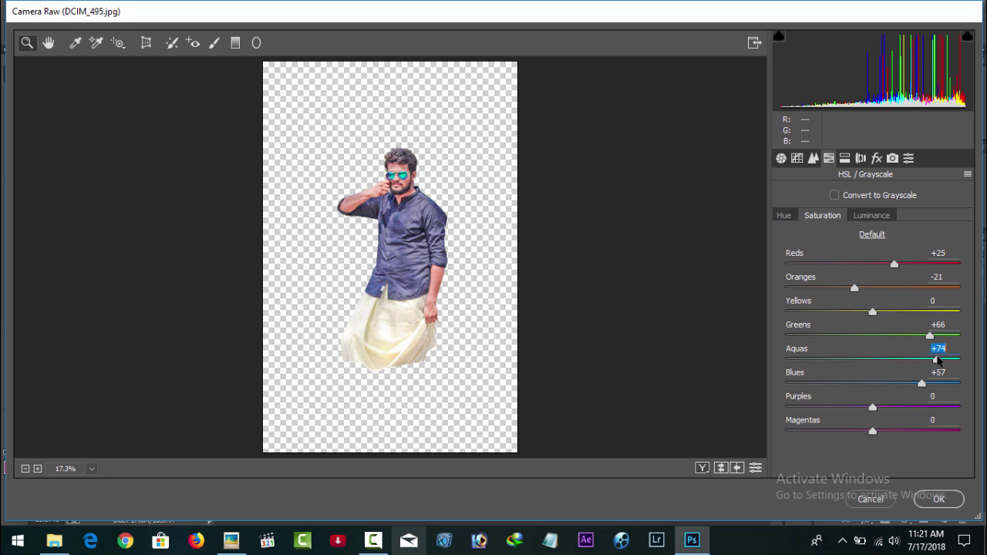
{"action": "left_click", "coordinate": [945, 501]}
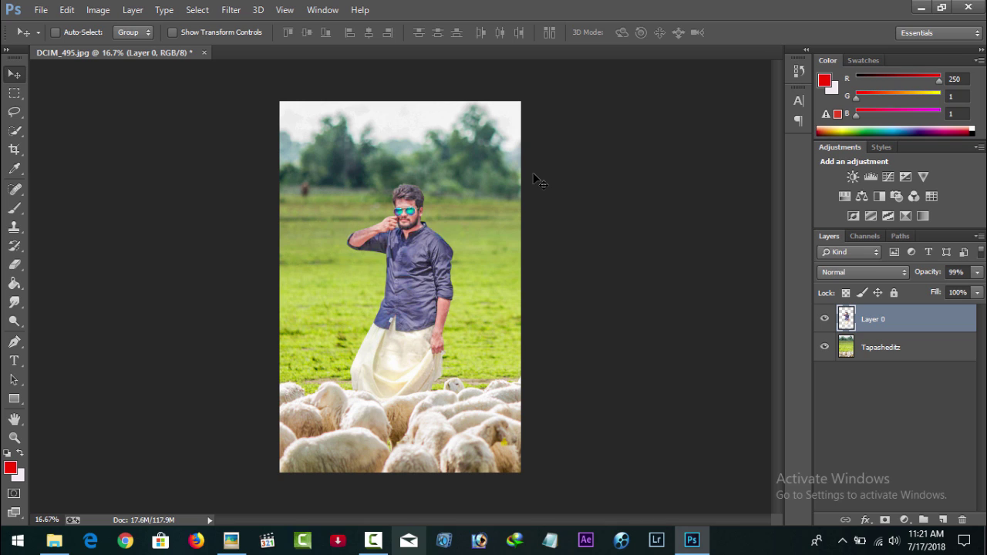
- Drag the stick from Untitled-1 into the photo and place its layer above Layer 0
{"action": "left_click", "coordinate": [854, 348]}
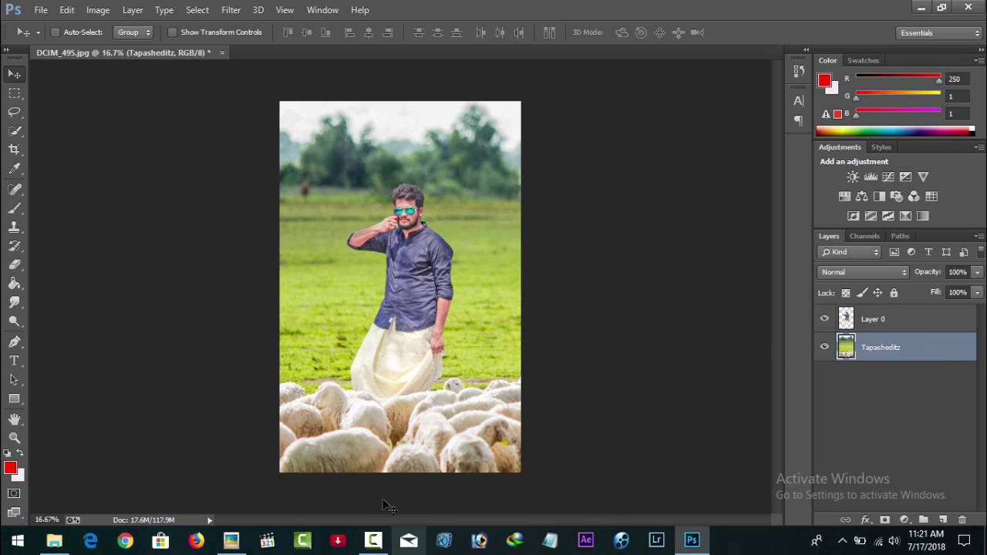
{"action": "left_click", "coordinate": [373, 540]}
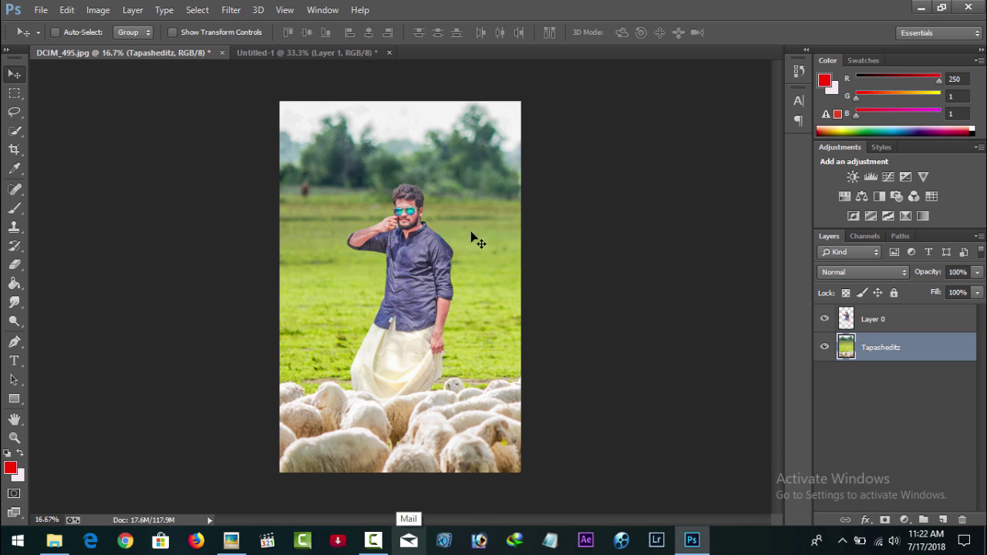
{"action": "left_click", "coordinate": [331, 52]}
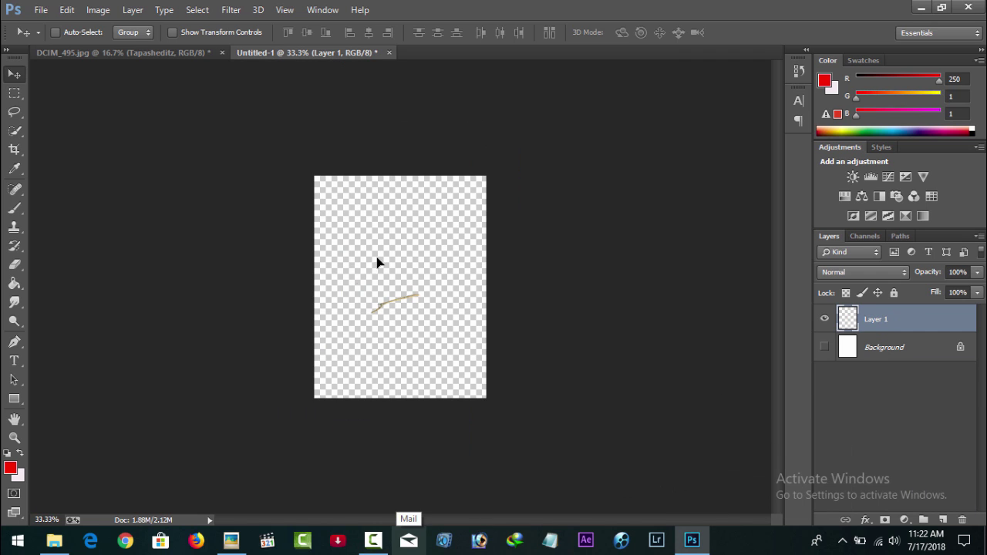
{"action": "left_click_drag", "start_coordinate": [393, 299], "coordinate": [199, 62]}
{"action": "mouse_move", "coordinate": [415, 319]}
{"action": "left_mouse_down"}
{"action": "mouse_move", "coordinate": [447, 352]}
{"action": "mouse_move", "coordinate": [361, 305]}
{"action": "left_mouse_up"}
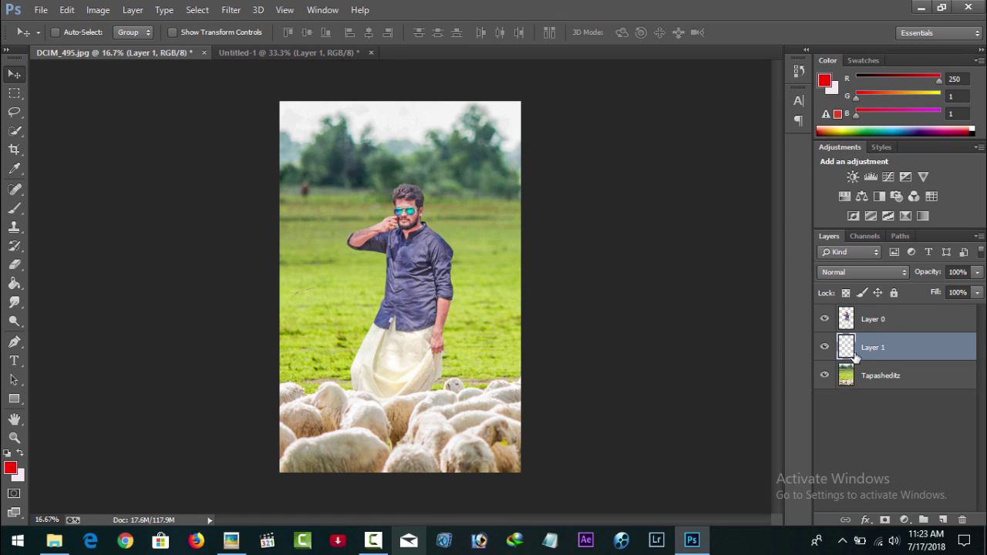
{"action": "left_click_drag", "start_coordinate": [856, 354], "coordinate": [856, 317]}
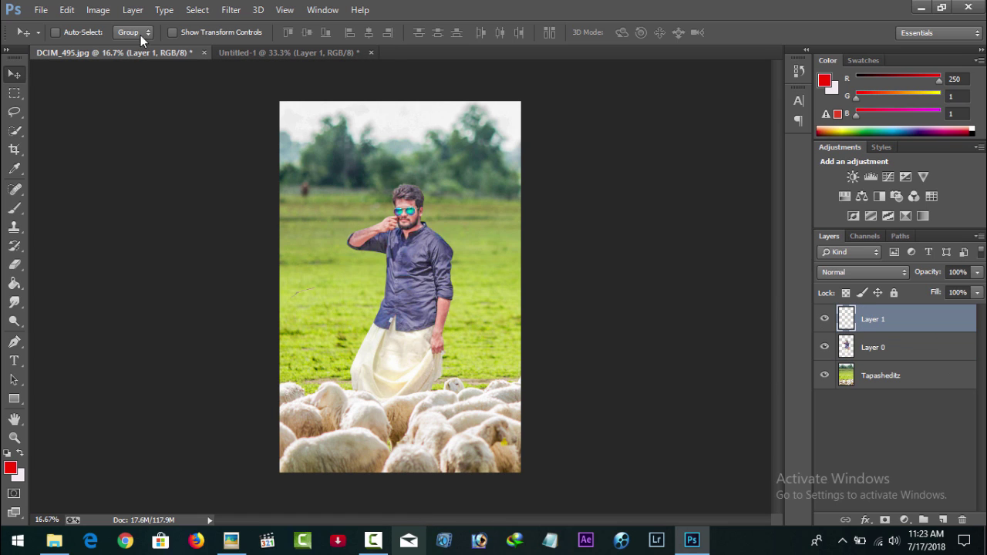
- Convert the stick layer to a smart object and enlarge it over the man's hand
{"action": "left_click", "coordinate": [173, 32]}
{"action": "right_click", "coordinate": [872, 323]}
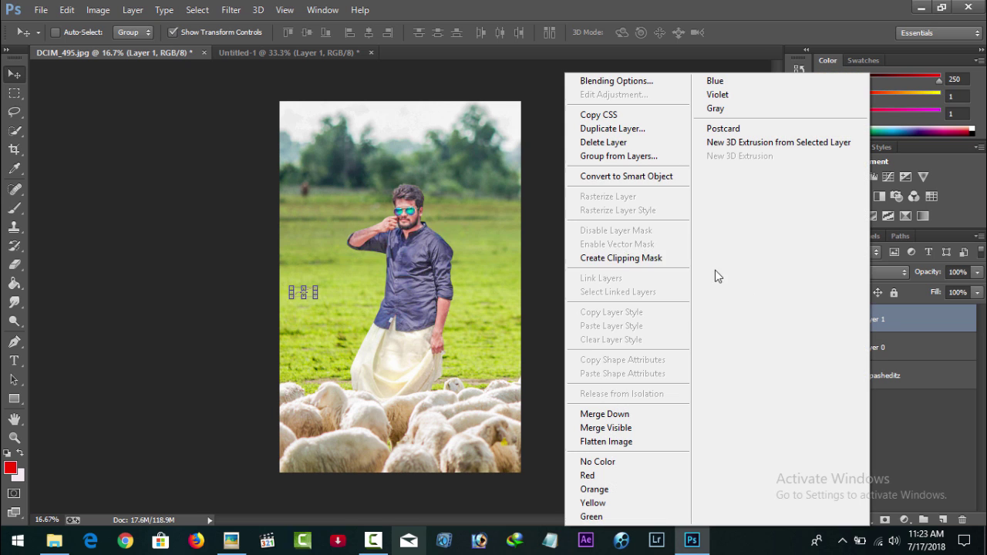
{"action": "left_click", "coordinate": [627, 176]}
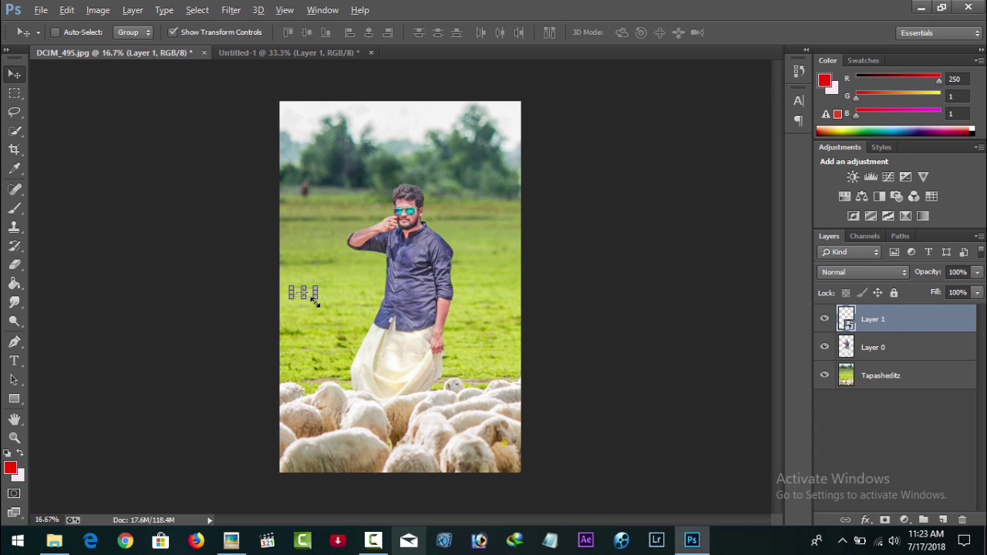
{"action": "left_click_drag", "start_coordinate": [315, 301], "coordinate": [454, 363]}
{"action": "key", "text": "ctrl+plus"}
{"action": "key", "text": "ctrl+plus"}
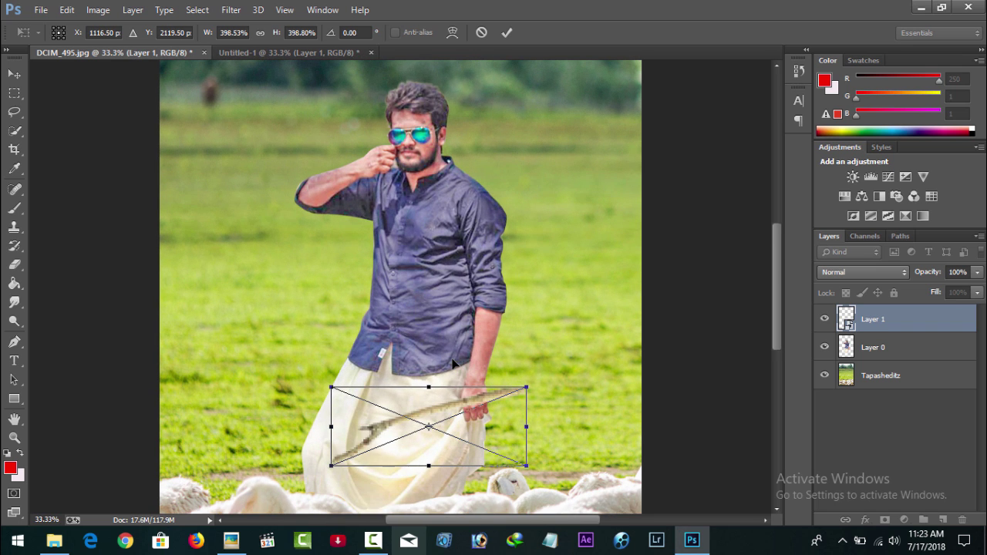
{"action": "key", "text": "ctrl+plus"}
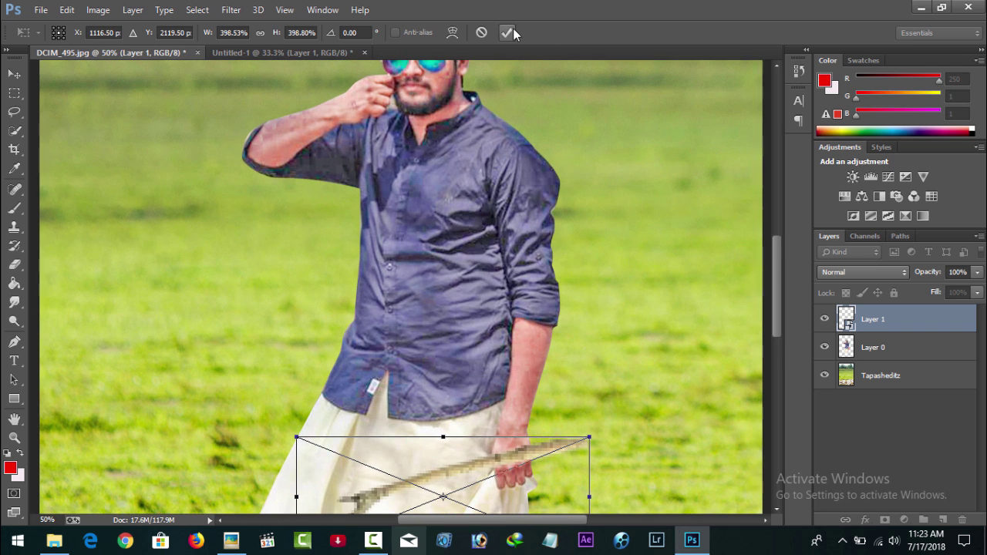
{"action": "left_click", "coordinate": [512, 30]}
- Fine-tune the stick's position in the man's hand and add a layer mask to Layer 1
{"action": "left_click_drag", "start_coordinate": [776, 278], "coordinate": [777, 319]}
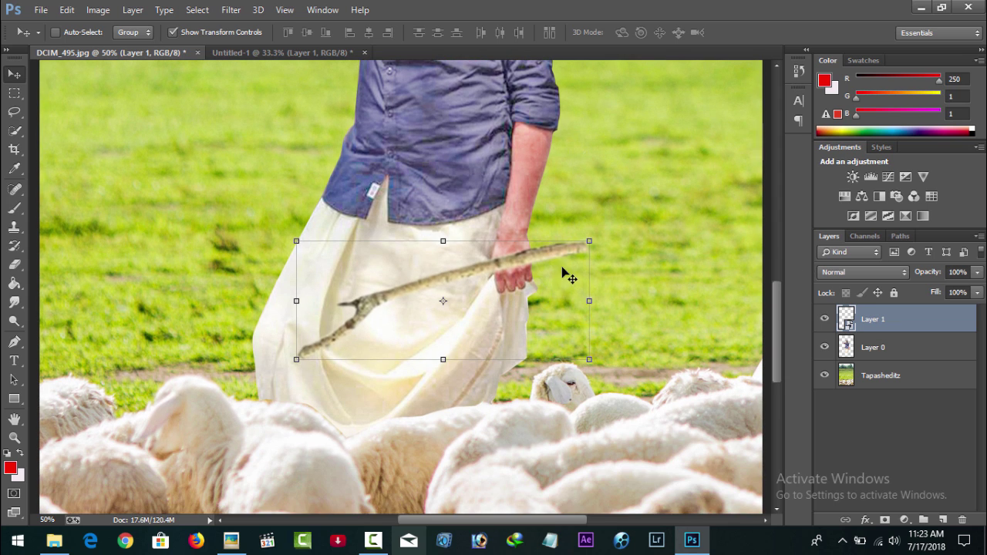
{"action": "mouse_move", "coordinate": [564, 273]}
{"action": "left_mouse_down"}
{"action": "mouse_move", "coordinate": [564, 294]}
{"action": "mouse_move", "coordinate": [565, 278]}
{"action": "mouse_move", "coordinate": [547, 287]}
{"action": "left_mouse_up"}
{"action": "left_click", "coordinate": [507, 32]}
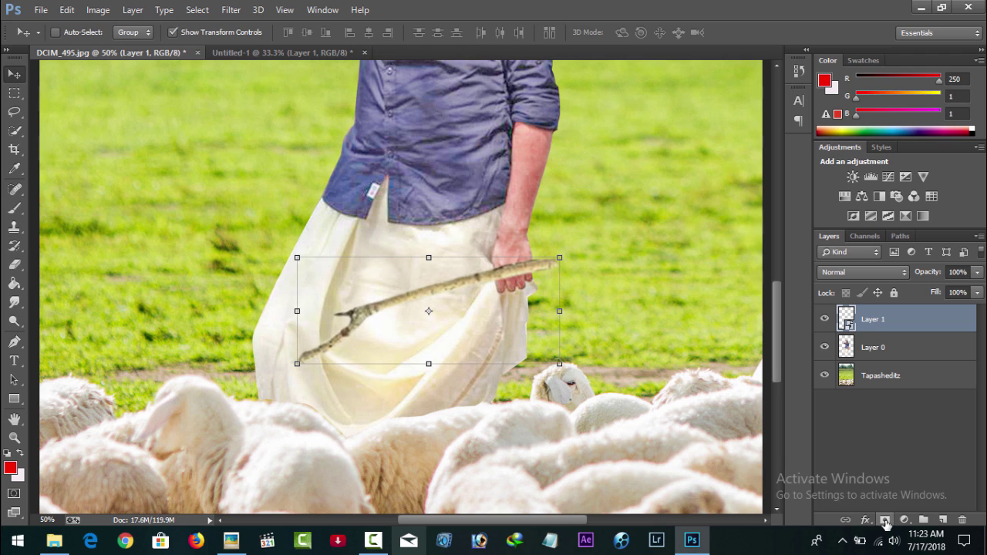
{"action": "left_click", "coordinate": [885, 520]}
- Select the brush for painting on Layer 1's mask and shrink it to size 35
{"action": "left_click", "coordinate": [12, 218]}
{"action": "left_click", "coordinate": [13, 209]}
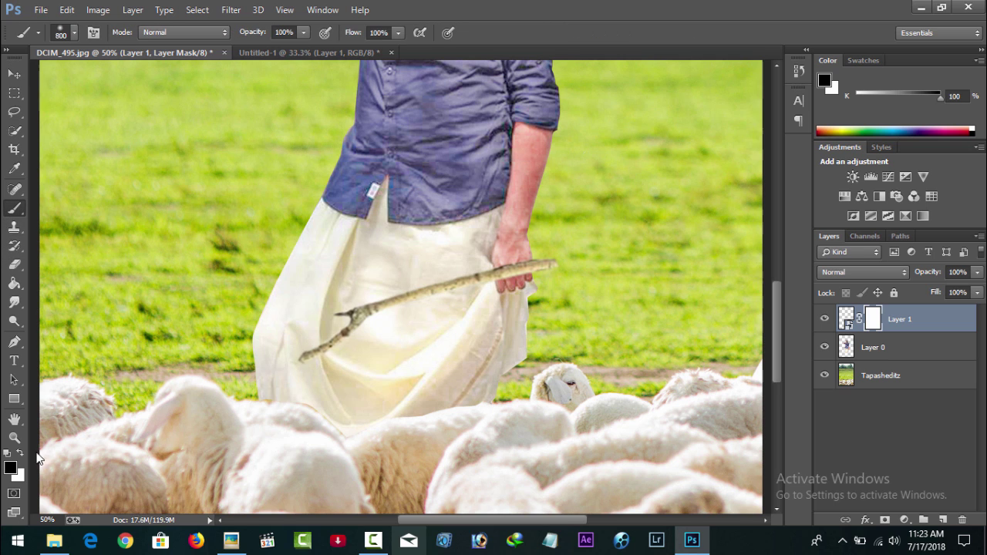
{"action": "key", "text": "bracketleft"}
{"action": "key", "text": "bracketleft"}
{"action": "key", "text": "bracketleft"}
{"action": "key", "text": "bracketleft"}
{"action": "key", "text": "bracketleft"}
{"action": "key", "text": "bracketleft"}
{"action": "key", "text": "ctrl+minus"}
{"action": "key", "text": "ctrl+minus"}
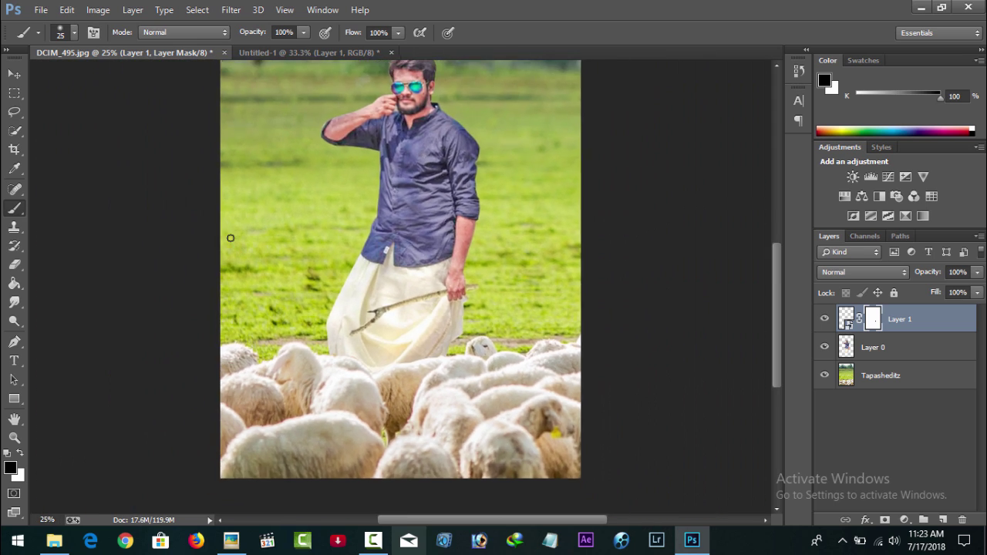
{"action": "key", "text": "ctrl+minus"}
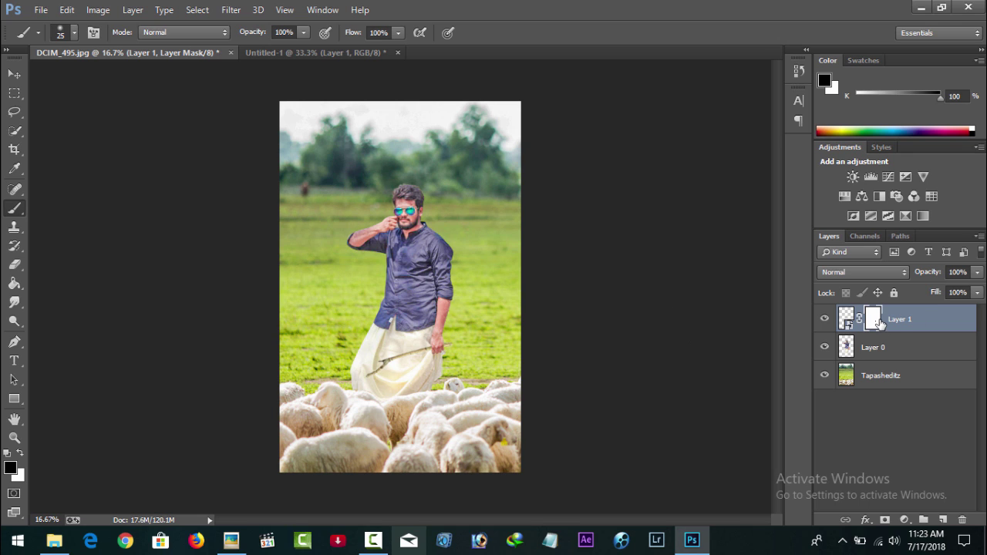
- Apply Layer 1's mask permanently and toggle the layer's visibility to check the result
{"action": "right_click", "coordinate": [880, 324]}
{"action": "left_click", "coordinate": [872, 320]}
{"action": "right_click", "coordinate": [871, 321]}
{"action": "left_click", "coordinate": [965, 316]}
{"action": "right_click", "coordinate": [964, 316]}
{"action": "left_click", "coordinate": [699, 216]}
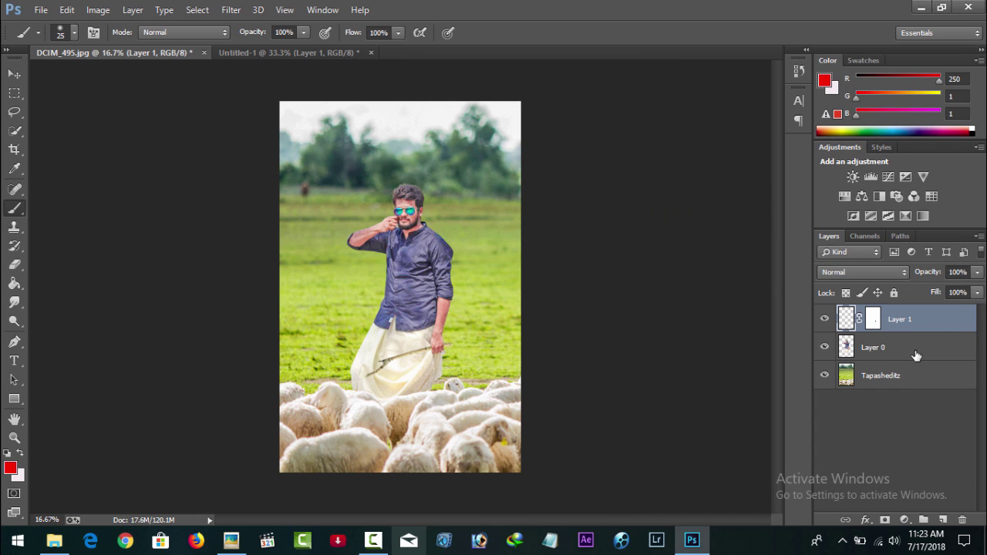
{"action": "right_click", "coordinate": [870, 324]}
{"action": "left_click", "coordinate": [868, 368]}
{"action": "left_click", "coordinate": [825, 319]}
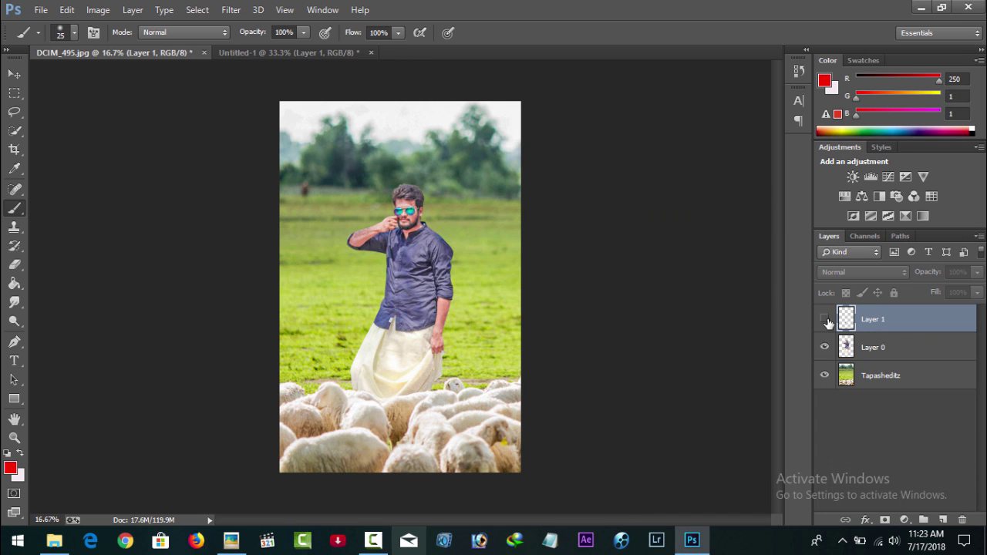
{"action": "left_click", "coordinate": [824, 319]}
{"action": "right_click", "coordinate": [864, 323]}
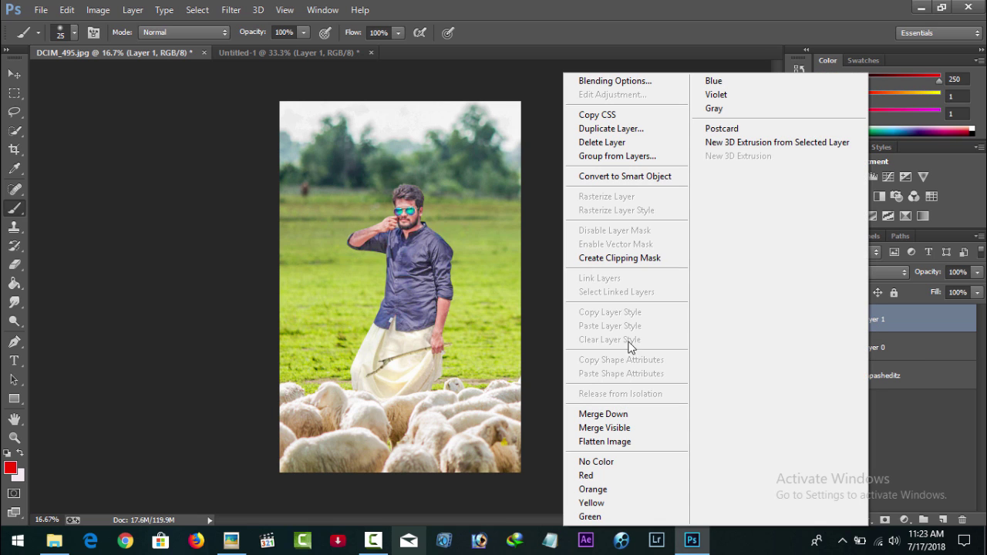
{"action": "left_click", "coordinate": [105, 23]}
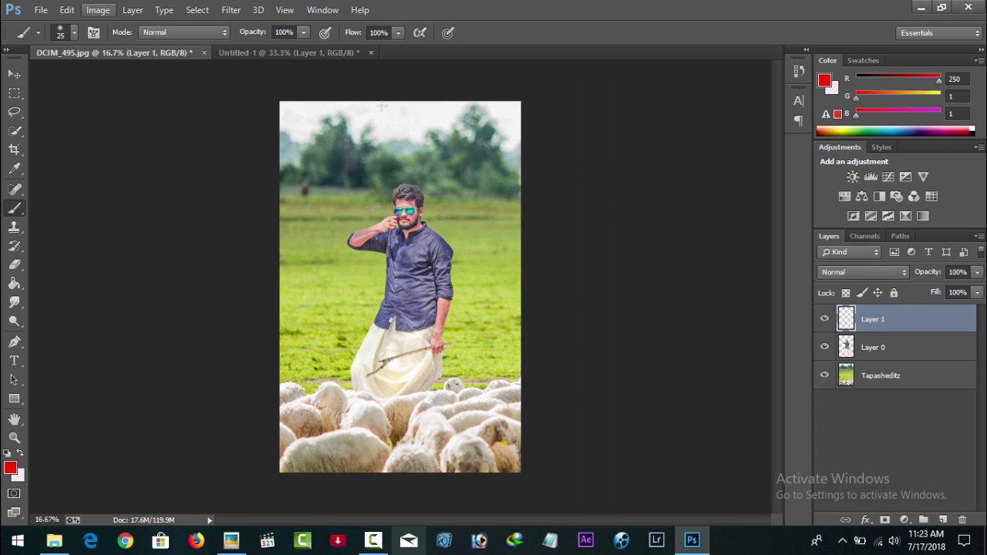
- Clip a Brightness/Contrast adjustment (Brightness -31, Contrast 11) to Layer 1, merge it down, then select Layer 0
{"action": "left_click", "coordinate": [854, 176]}
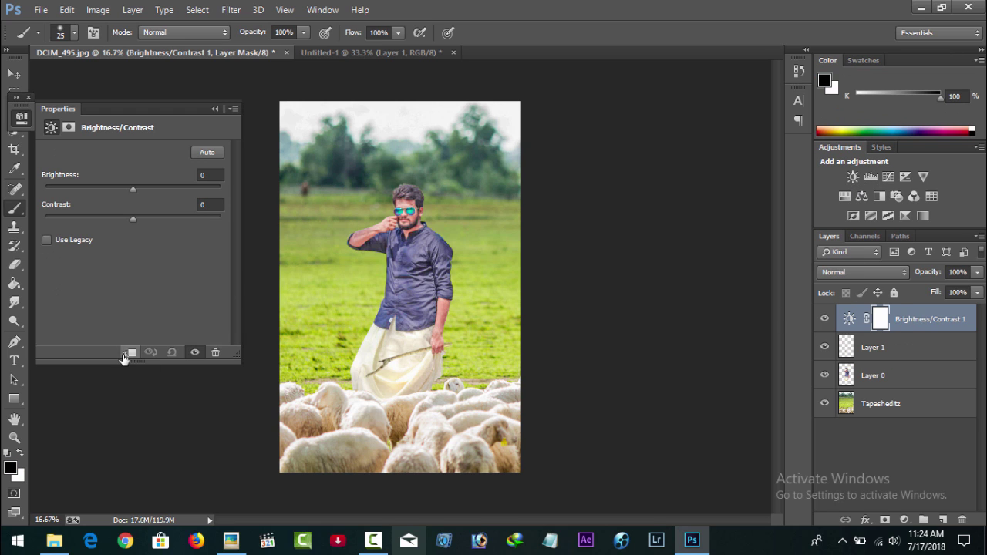
{"action": "left_click", "coordinate": [128, 353]}
{"action": "mouse_move", "coordinate": [135, 208]}
{"action": "left_mouse_down"}
{"action": "mouse_move", "coordinate": [156, 187]}
{"action": "mouse_move", "coordinate": [115, 190]}
{"action": "left_mouse_up"}
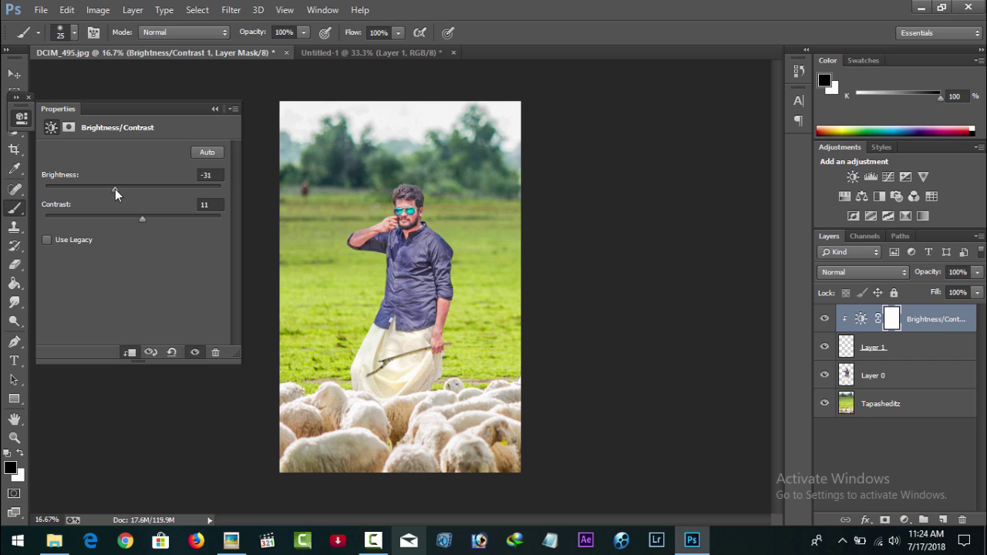
{"action": "left_click", "coordinate": [215, 108]}
{"action": "right_click", "coordinate": [936, 318]}
{"action": "left_click", "coordinate": [655, 412]}
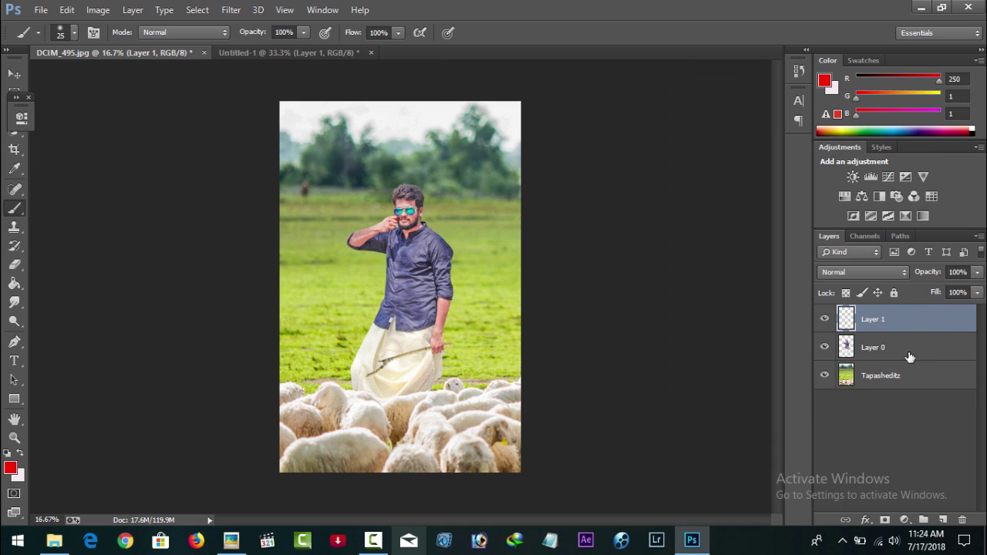
{"action": "left_click", "coordinate": [872, 347]}
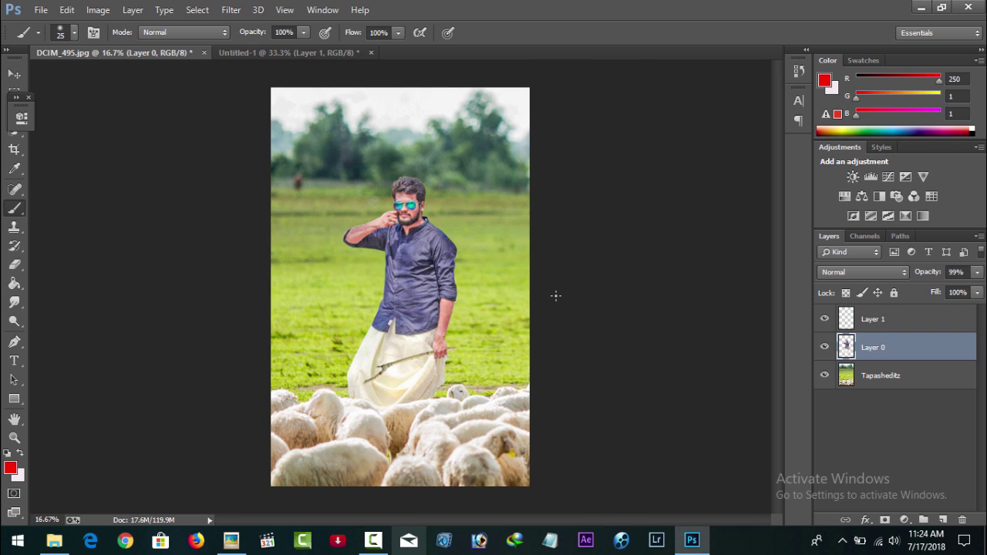
{"action": "key", "text": "ctrl+plus"}
{"action": "key", "text": "ctrl+plus"}
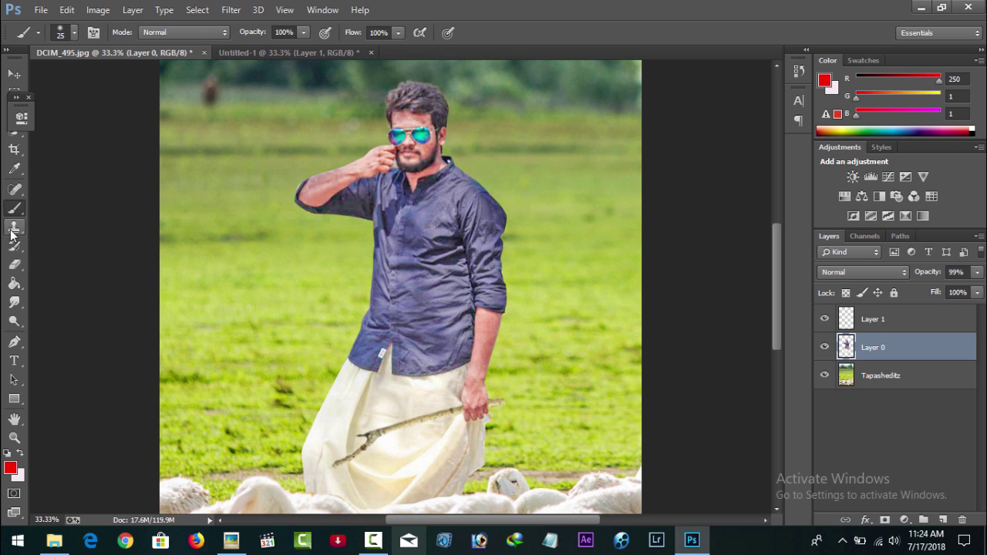
- Apply SkinFiner to Layer 0 with Skin Tone Brightness +44 and Fine smoothing +38
{"action": "left_click", "coordinate": [13, 228]}
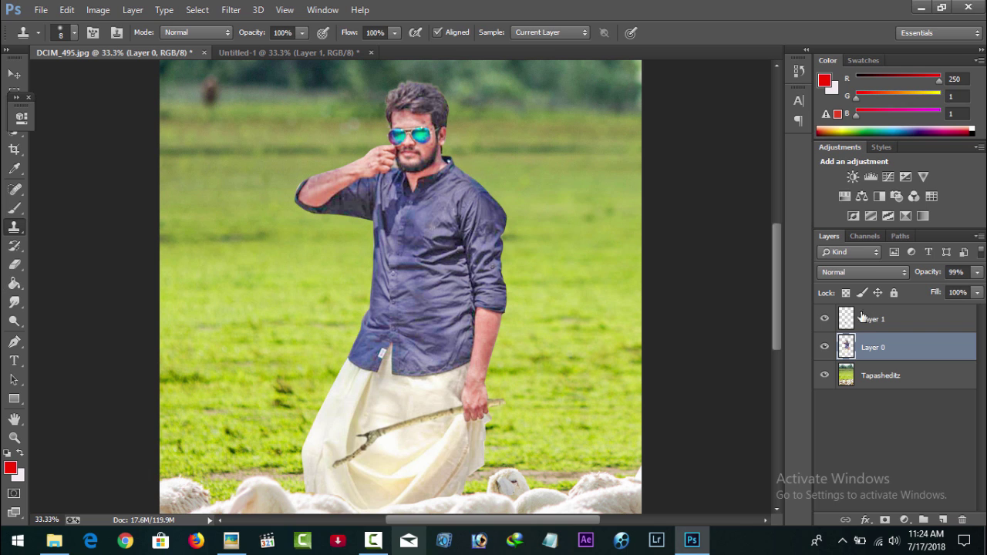
{"action": "left_click", "coordinate": [230, 9]}
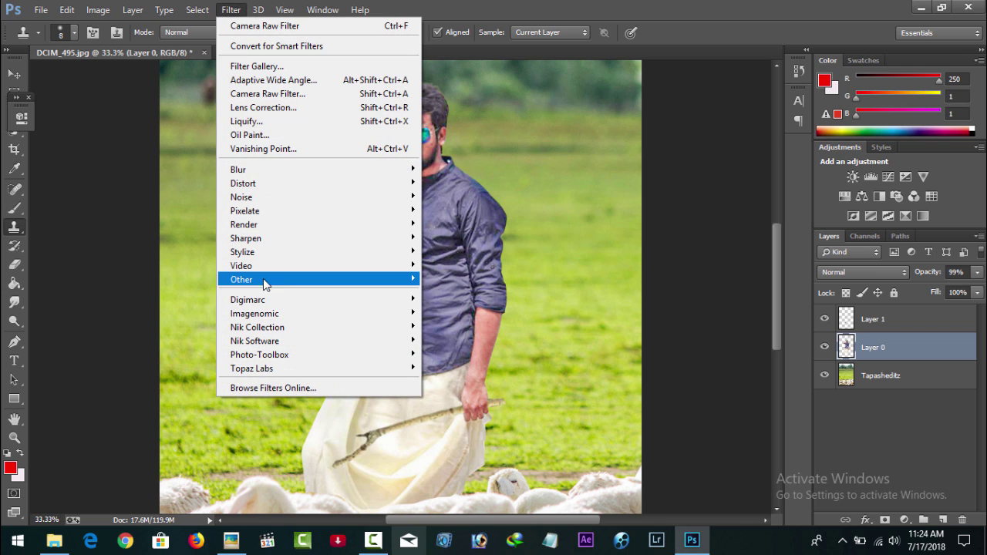
{"action": "mouse_move", "coordinate": [259, 355]}
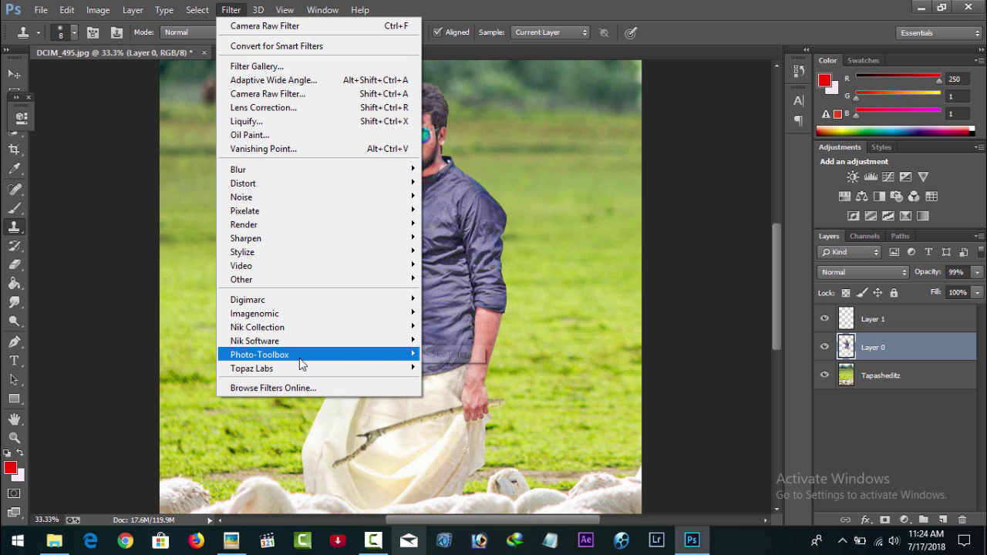
{"action": "left_click", "coordinate": [437, 348]}
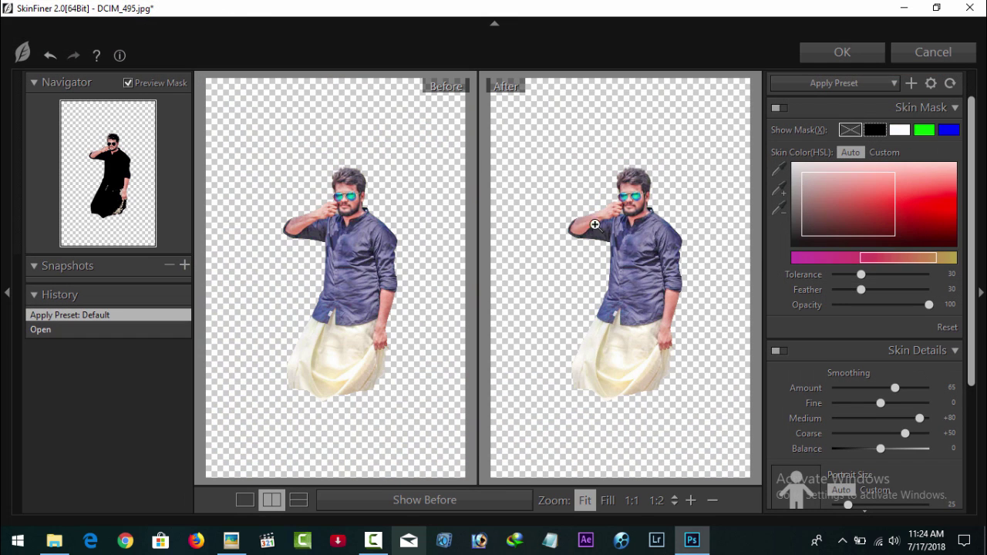
{"action": "left_click", "coordinate": [632, 205]}
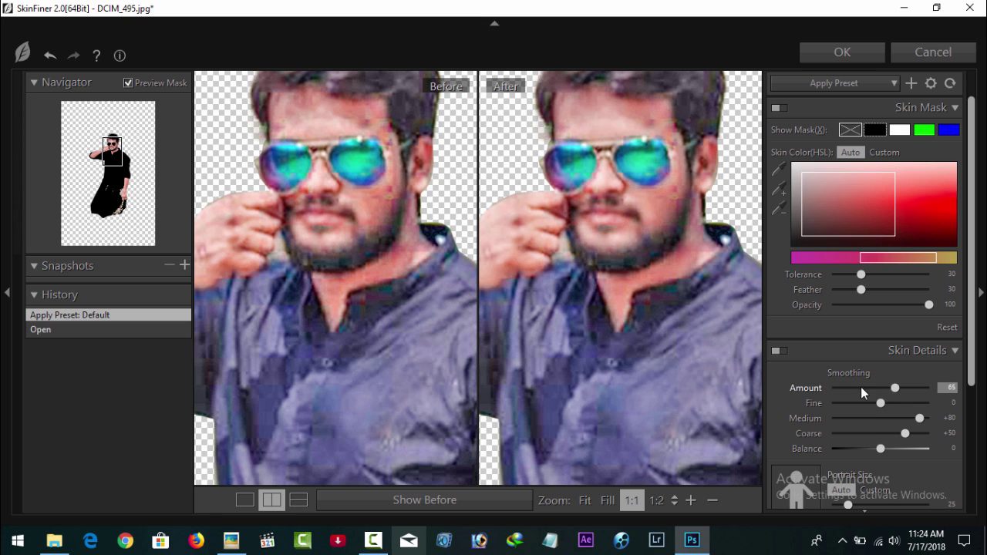
{"action": "mouse_move", "coordinate": [972, 329]}
{"action": "left_mouse_down"}
{"action": "mouse_move", "coordinate": [982, 382]}
{"action": "mouse_move", "coordinate": [896, 457]}
{"action": "mouse_move", "coordinate": [903, 447]}
{"action": "left_mouse_up"}
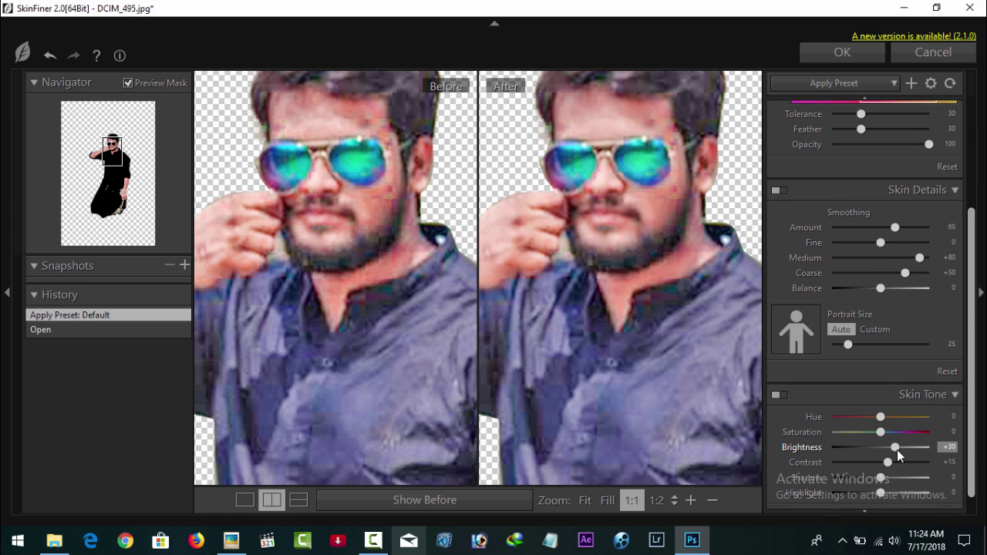
{"action": "left_click_drag", "start_coordinate": [880, 243], "coordinate": [899, 242]}
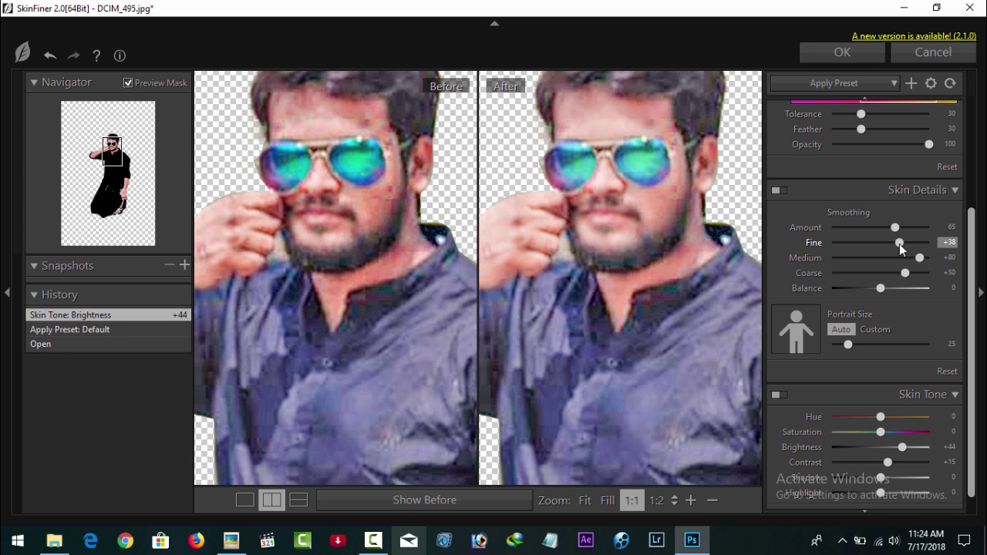
{"action": "left_click_drag", "start_coordinate": [867, 14], "coordinate": [814, 20]}
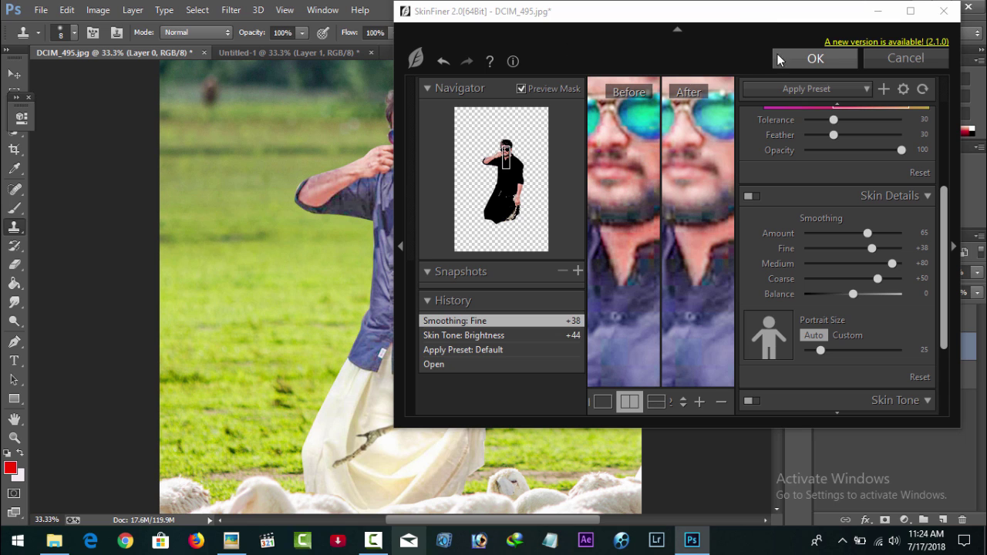
{"action": "left_click", "coordinate": [801, 61]}
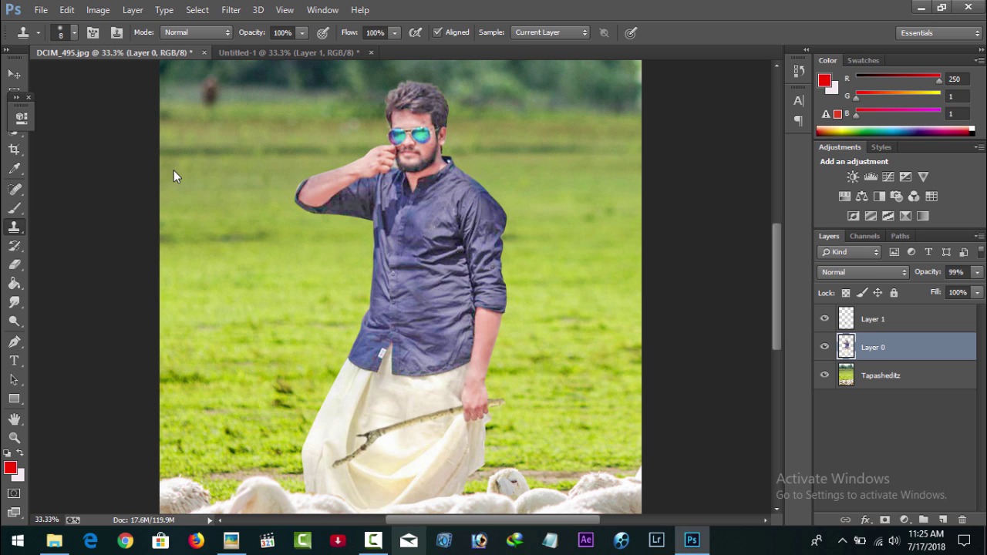
- Stamp all visible layers into a new merged Layer 2 with Ctrl+Alt+Shift+E
{"action": "key", "text": "ctrl+minus"}
{"action": "key", "text": "ctrl+minus"}
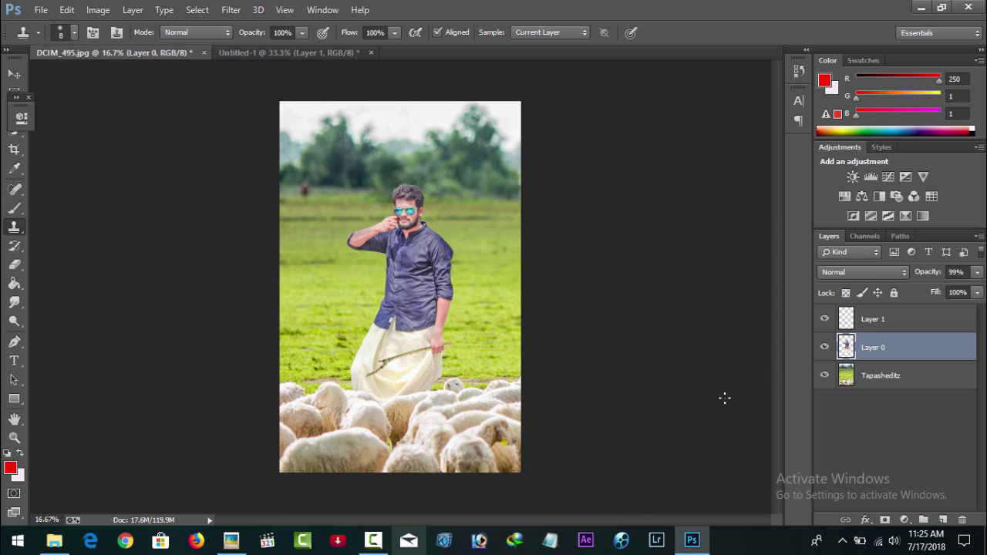
{"action": "left_click", "coordinate": [893, 323]}
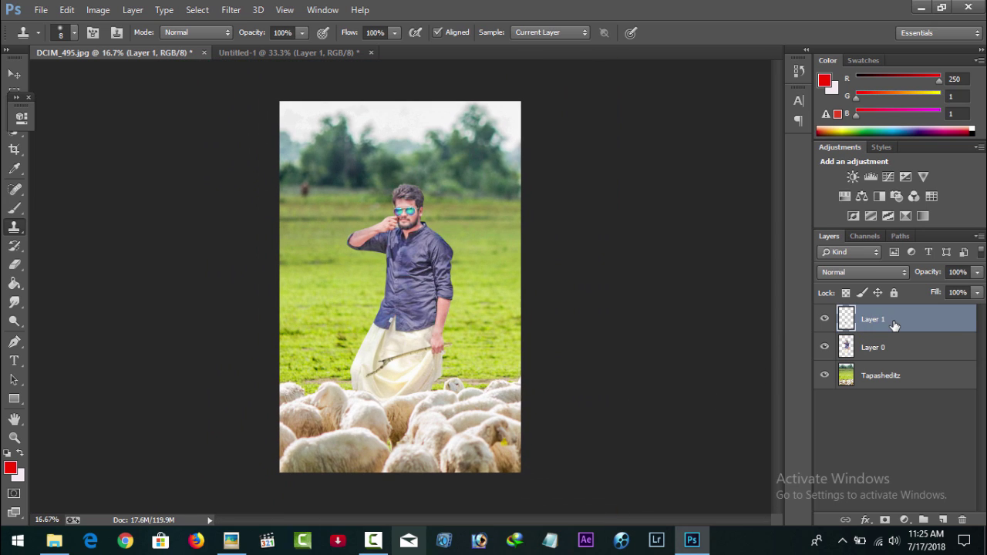
{"action": "key", "text": "ctrl+shift+alt+e"}
- Group Layer 1, Layer 0 and Tapasheditz into Group 1
{"action": "left_click", "coordinate": [886, 348]}
{"action": "left_click", "coordinate": [887, 377], "text": "ctrl"}
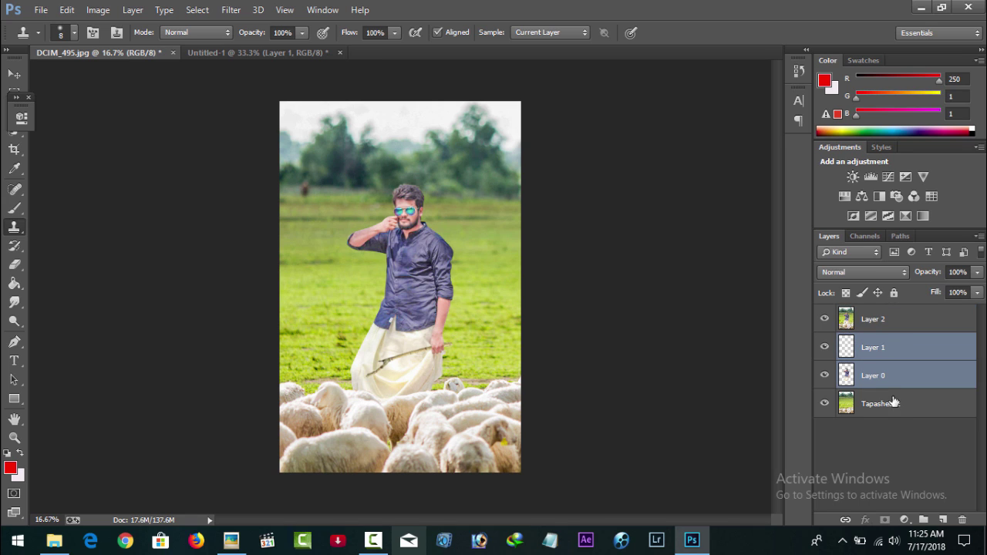
{"action": "left_click", "coordinate": [894, 403], "text": "ctrl"}
{"action": "mouse_move", "coordinate": [910, 409]}
{"action": "left_mouse_down"}
{"action": "mouse_move", "coordinate": [930, 505]}
{"action": "mouse_move", "coordinate": [924, 520]}
{"action": "left_mouse_up"}
- Open the Camera Raw Filter on the merged Layer 2
{"action": "left_click", "coordinate": [880, 319]}
{"action": "left_click", "coordinate": [232, 10]}
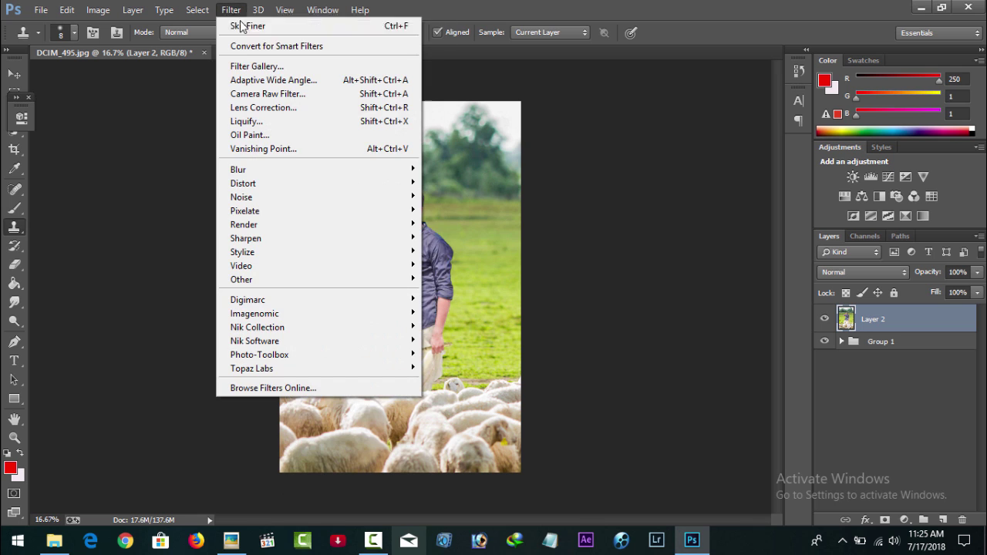
{"action": "left_click", "coordinate": [258, 93]}
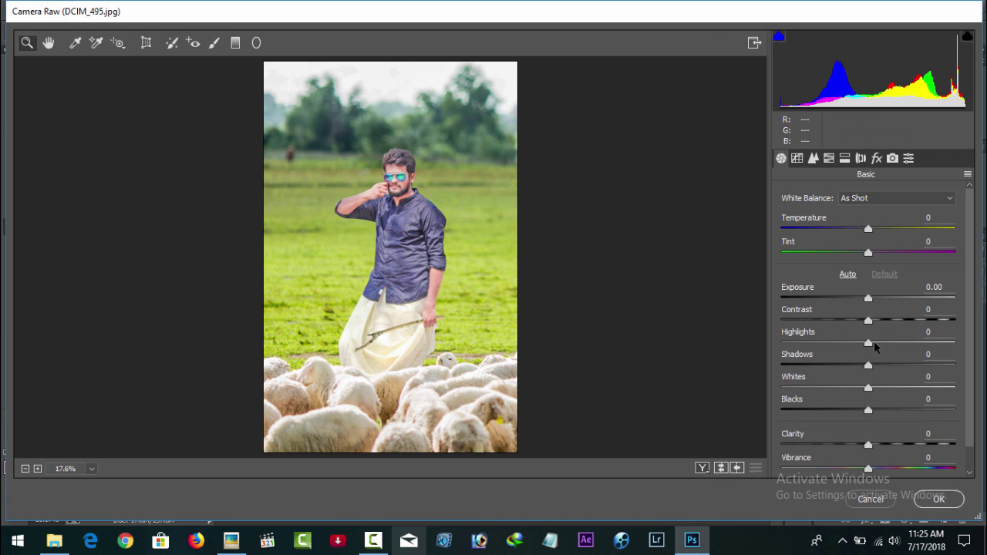
- Lift highlights, set Blacks to -33, cool the temperature and slightly reduce clarity
{"action": "mouse_move", "coordinate": [869, 343]}
{"action": "left_mouse_down"}
{"action": "mouse_move", "coordinate": [894, 345]}
{"action": "mouse_move", "coordinate": [872, 347]}
{"action": "mouse_move", "coordinate": [898, 365]}
{"action": "mouse_move", "coordinate": [856, 365]}
{"action": "mouse_move", "coordinate": [876, 364]}
{"action": "left_mouse_up"}
{"action": "left_click_drag", "start_coordinate": [869, 410], "coordinate": [840, 409]}
{"action": "mouse_move", "coordinate": [869, 230]}
{"action": "left_mouse_down"}
{"action": "mouse_move", "coordinate": [859, 230]}
{"action": "mouse_move", "coordinate": [877, 253]}
{"action": "mouse_move", "coordinate": [847, 255]}
{"action": "mouse_move", "coordinate": [870, 254]}
{"action": "mouse_move", "coordinate": [884, 228]}
{"action": "mouse_move", "coordinate": [870, 229]}
{"action": "left_mouse_up"}
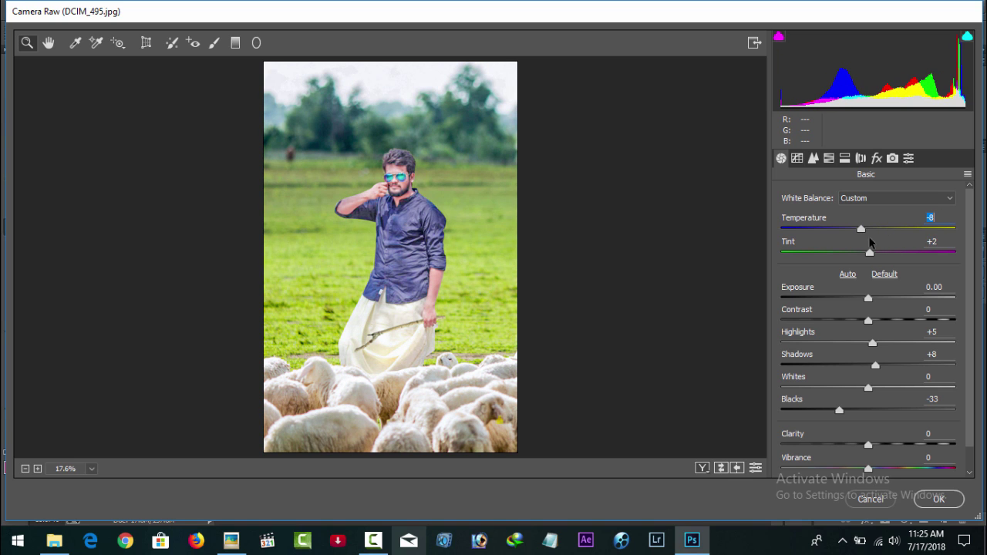
{"action": "left_click_drag", "start_coordinate": [869, 445], "coordinate": [865, 445]}
- Set Luminance noise reduction to 30 in the Detail panel
{"action": "left_click", "coordinate": [813, 158]}
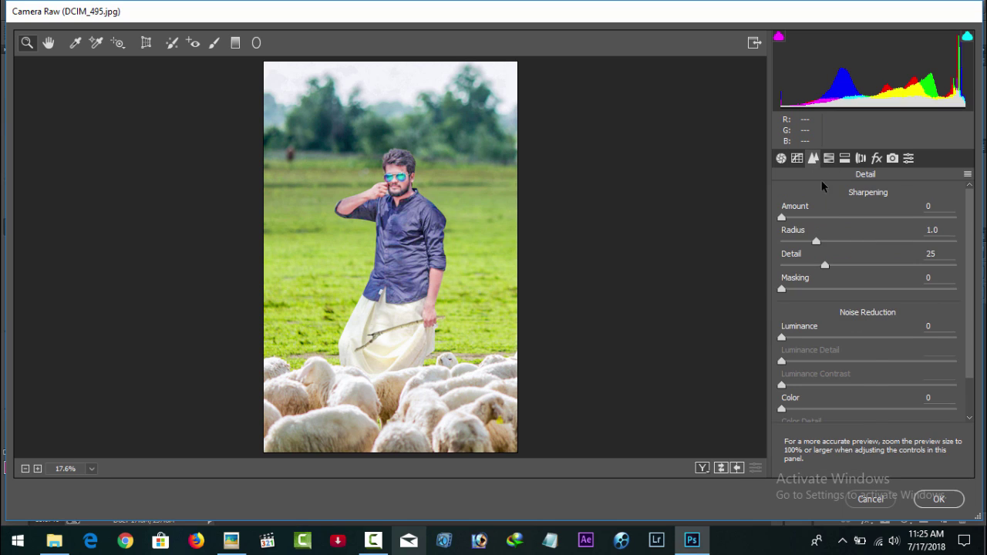
{"action": "left_click", "coordinate": [829, 158]}
{"action": "left_click", "coordinate": [815, 160]}
{"action": "left_click_drag", "start_coordinate": [807, 338], "coordinate": [835, 338]}
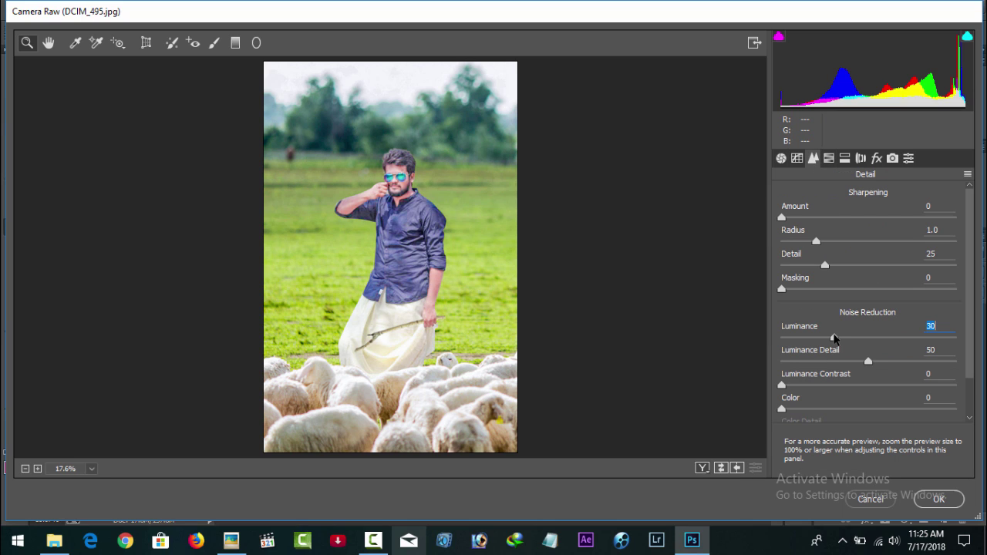
- Boost the saturation of the greens, aquas and blues in HSL
{"action": "left_click", "coordinate": [829, 158]}
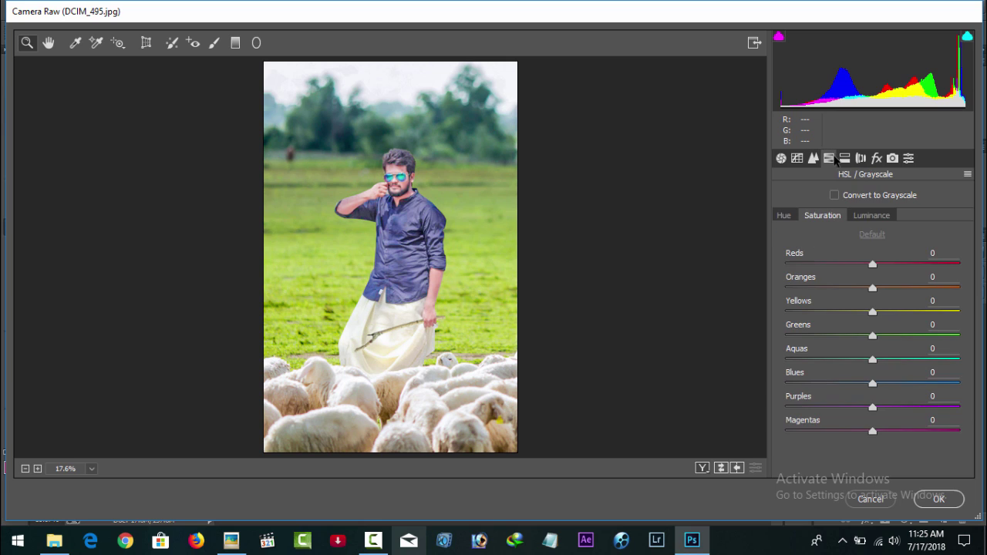
{"action": "left_click", "coordinate": [872, 216]}
{"action": "left_click", "coordinate": [830, 216]}
{"action": "mouse_move", "coordinate": [872, 336]}
{"action": "left_mouse_down"}
{"action": "mouse_move", "coordinate": [941, 335]}
{"action": "mouse_move", "coordinate": [903, 333]}
{"action": "mouse_move", "coordinate": [918, 332]}
{"action": "left_mouse_up"}
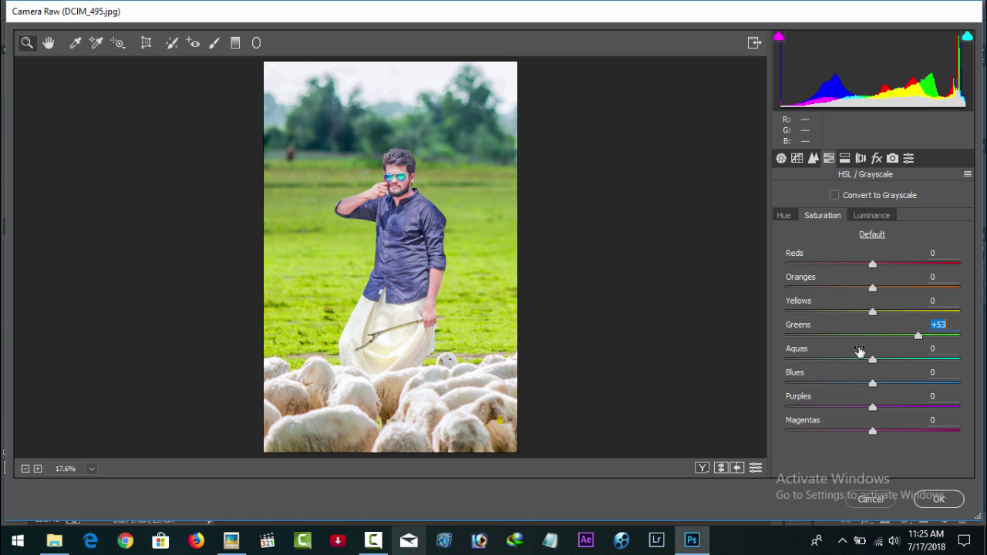
{"action": "left_click_drag", "start_coordinate": [878, 360], "coordinate": [954, 360]}
{"action": "left_click_drag", "start_coordinate": [887, 387], "coordinate": [924, 386]}
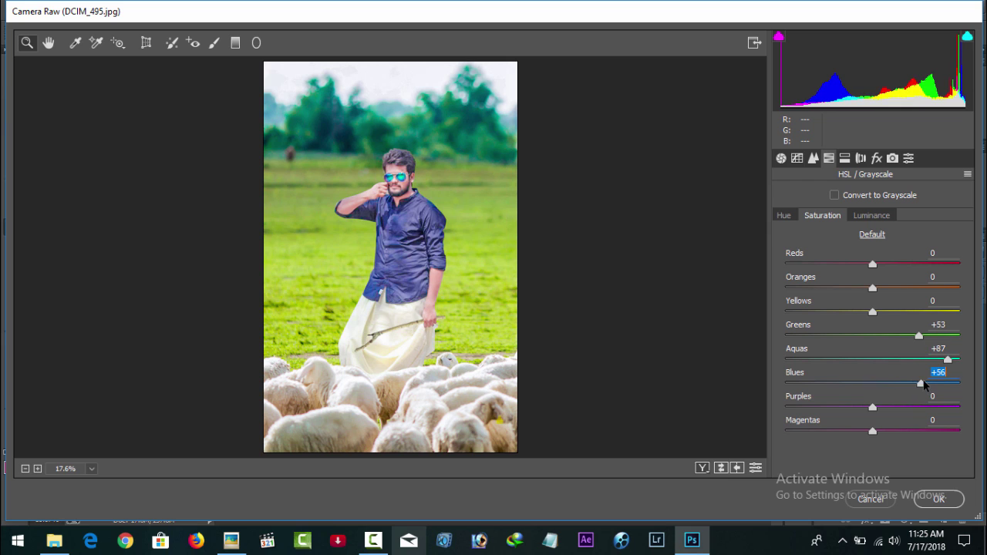
- Shift the green, yellow and aqua hues in HSL
{"action": "left_click", "coordinate": [786, 215]}
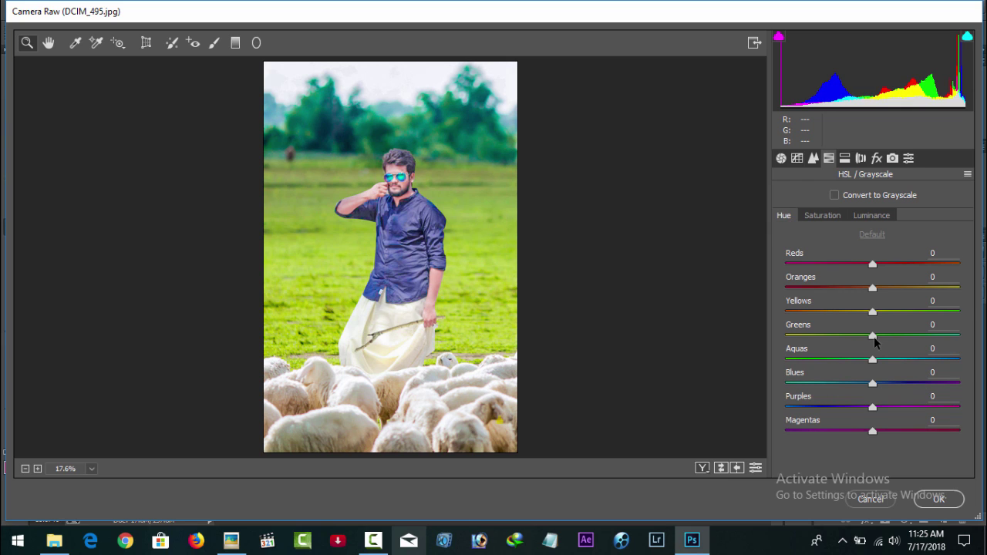
{"action": "mouse_move", "coordinate": [873, 337]}
{"action": "left_mouse_down"}
{"action": "mouse_move", "coordinate": [914, 337]}
{"action": "mouse_move", "coordinate": [838, 358]}
{"action": "mouse_move", "coordinate": [857, 349]}
{"action": "left_mouse_up"}
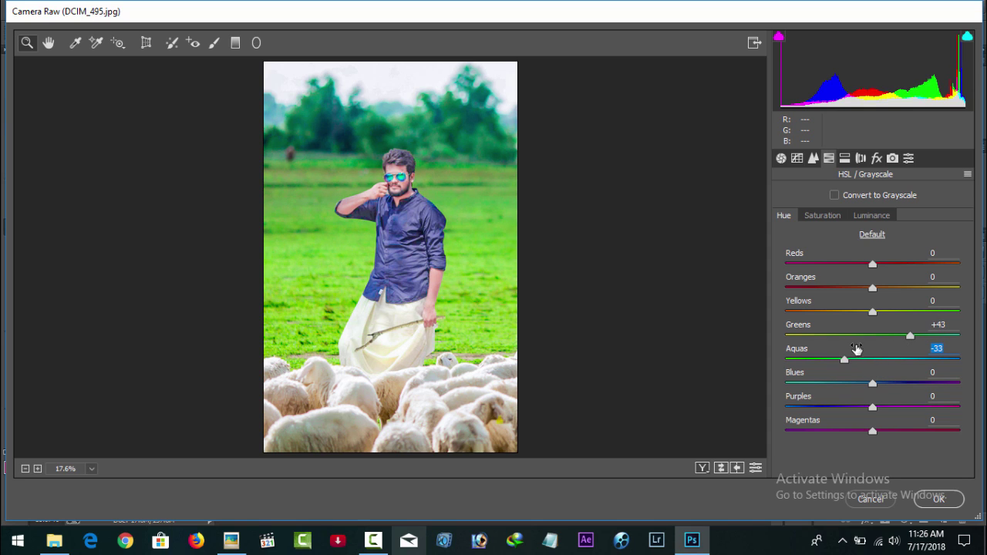
{"action": "mouse_move", "coordinate": [873, 312]}
{"action": "left_mouse_down"}
{"action": "mouse_move", "coordinate": [897, 312]}
{"action": "mouse_move", "coordinate": [831, 309]}
{"action": "mouse_move", "coordinate": [901, 309]}
{"action": "mouse_move", "coordinate": [884, 307]}
{"action": "mouse_move", "coordinate": [909, 335]}
{"action": "mouse_move", "coordinate": [959, 335]}
{"action": "mouse_move", "coordinate": [904, 329]}
{"action": "left_mouse_up"}
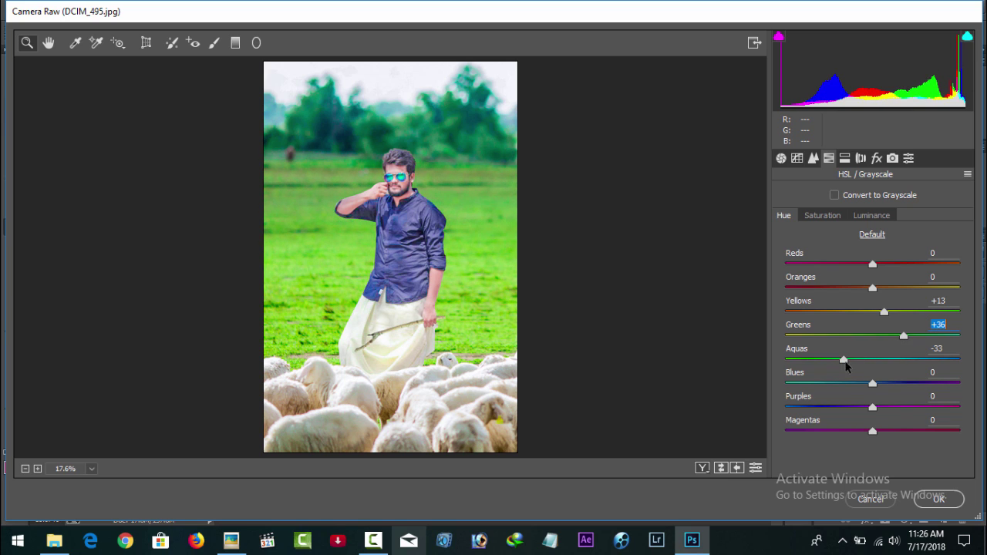
{"action": "left_click_drag", "start_coordinate": [844, 359], "coordinate": [806, 344]}
- Set HSL saturation to Aquas -2, Greens +33 and Yellows +19
{"action": "left_click", "coordinate": [823, 216]}
{"action": "left_click_drag", "start_coordinate": [947, 360], "coordinate": [827, 360]}
{"action": "left_click", "coordinate": [872, 357]}
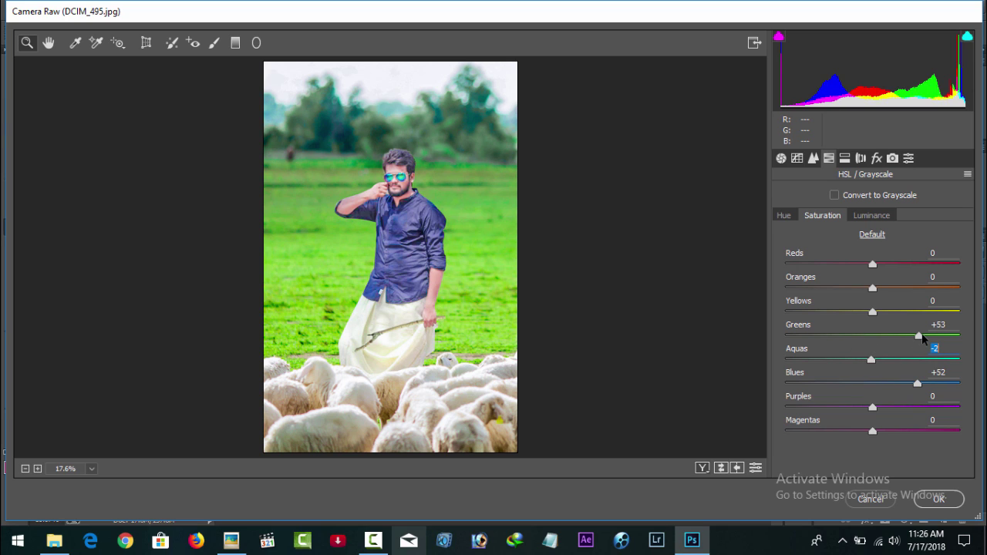
{"action": "mouse_move", "coordinate": [922, 335]}
{"action": "left_mouse_down"}
{"action": "mouse_move", "coordinate": [873, 333]}
{"action": "mouse_move", "coordinate": [907, 337]}
{"action": "mouse_move", "coordinate": [950, 311]}
{"action": "left_mouse_up"}
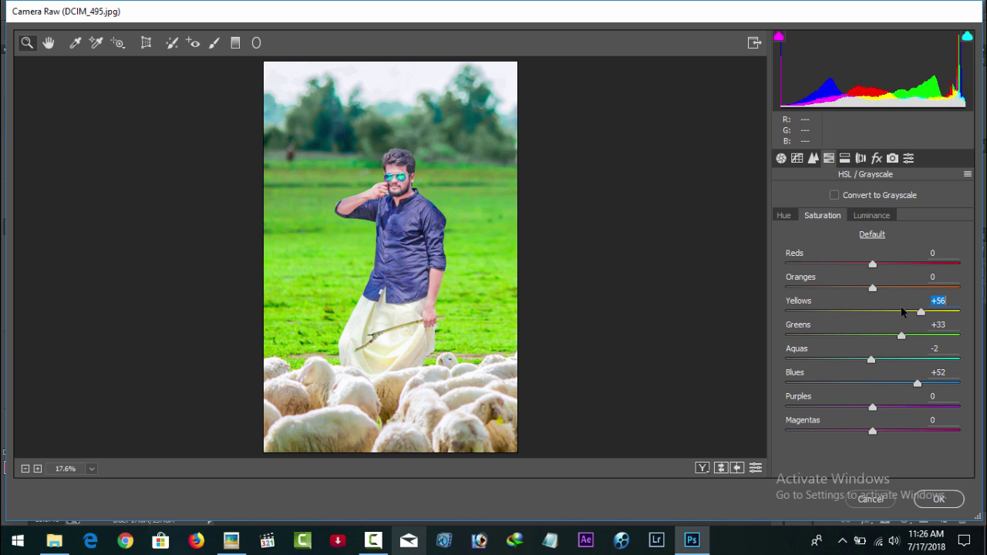
{"action": "mouse_move", "coordinate": [949, 311]}
{"action": "left_mouse_down"}
{"action": "mouse_move", "coordinate": [864, 311]}
{"action": "mouse_move", "coordinate": [898, 310]}
{"action": "left_mouse_up"}
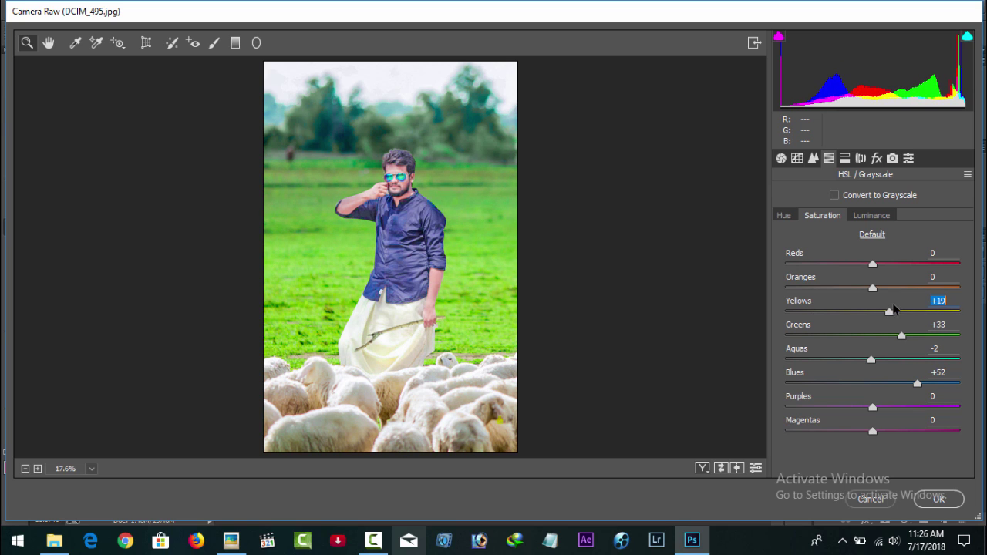
- Set HSL luminance to Greens +14, Aquas +3 and Yellows -6
{"action": "left_click", "coordinate": [872, 215]}
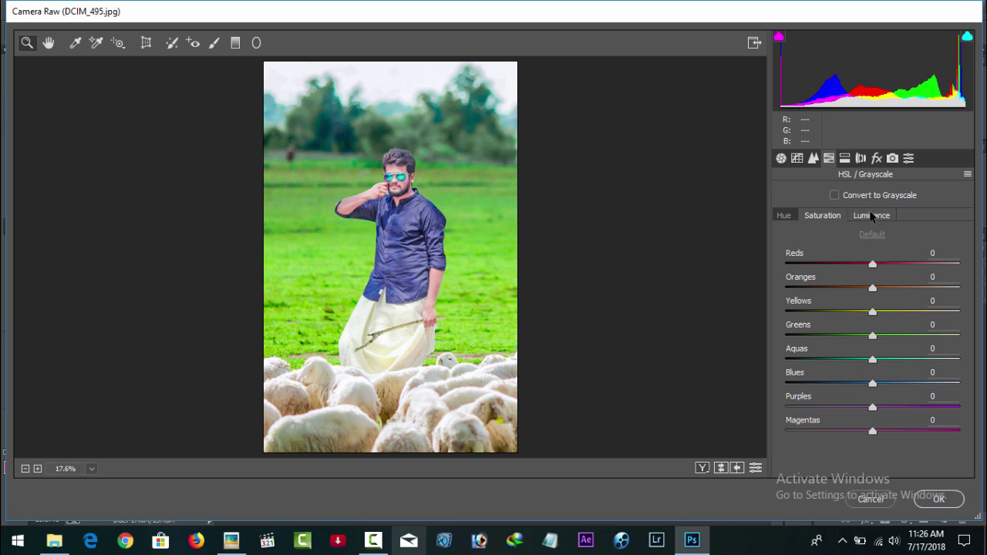
{"action": "mouse_move", "coordinate": [877, 340]}
{"action": "left_mouse_down"}
{"action": "mouse_move", "coordinate": [891, 360]}
{"action": "mouse_move", "coordinate": [815, 353]}
{"action": "mouse_move", "coordinate": [876, 359]}
{"action": "left_mouse_up"}
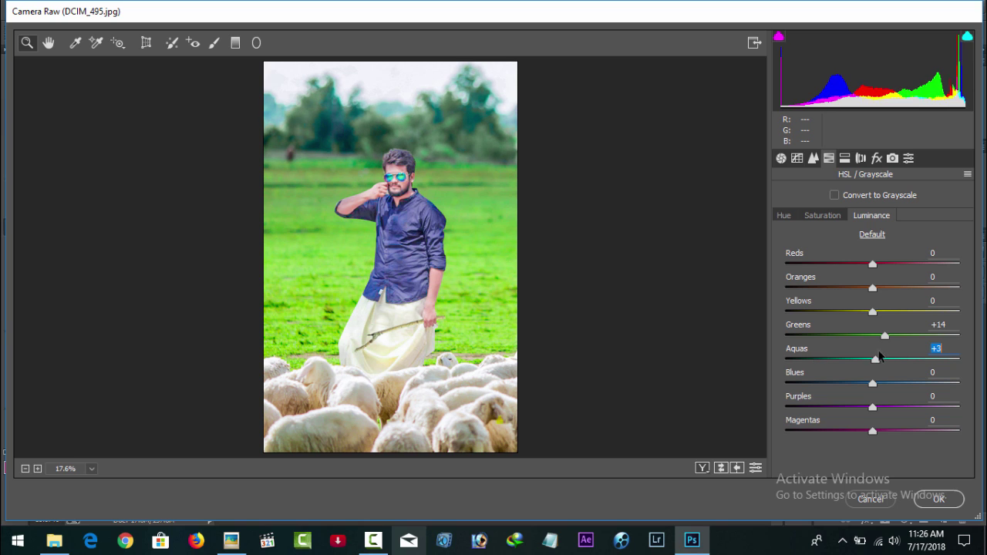
{"action": "mouse_move", "coordinate": [873, 312]}
{"action": "left_mouse_down"}
{"action": "mouse_move", "coordinate": [887, 312]}
{"action": "mouse_move", "coordinate": [870, 317]}
{"action": "left_mouse_up"}
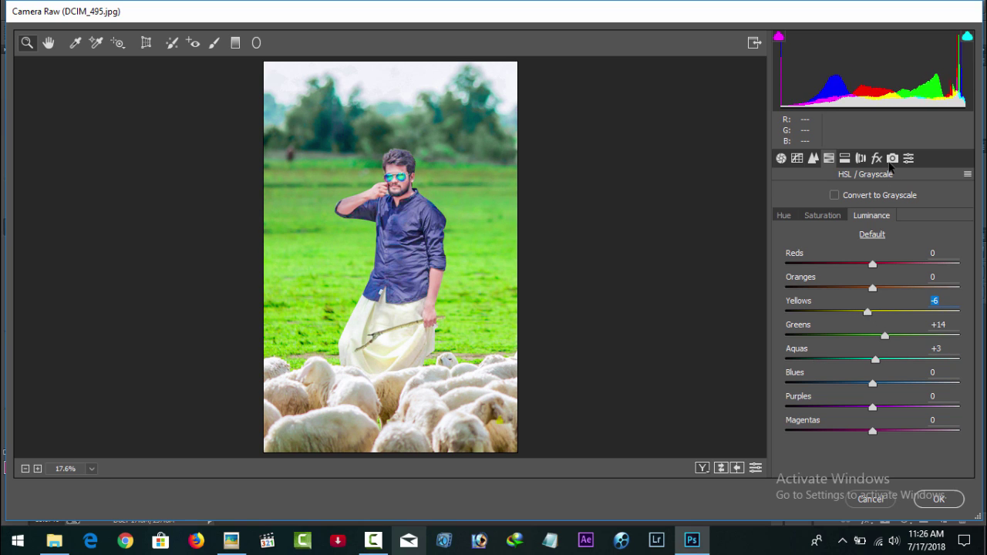
{"action": "left_click", "coordinate": [893, 159]}
- Calibrate Green Primary Saturation -7, Blue Hue +2 and Blue Saturation -9
{"action": "mouse_move", "coordinate": [872, 364]}
{"action": "left_mouse_down"}
{"action": "mouse_move", "coordinate": [859, 365]}
{"action": "mouse_move", "coordinate": [874, 366]}
{"action": "left_mouse_up"}
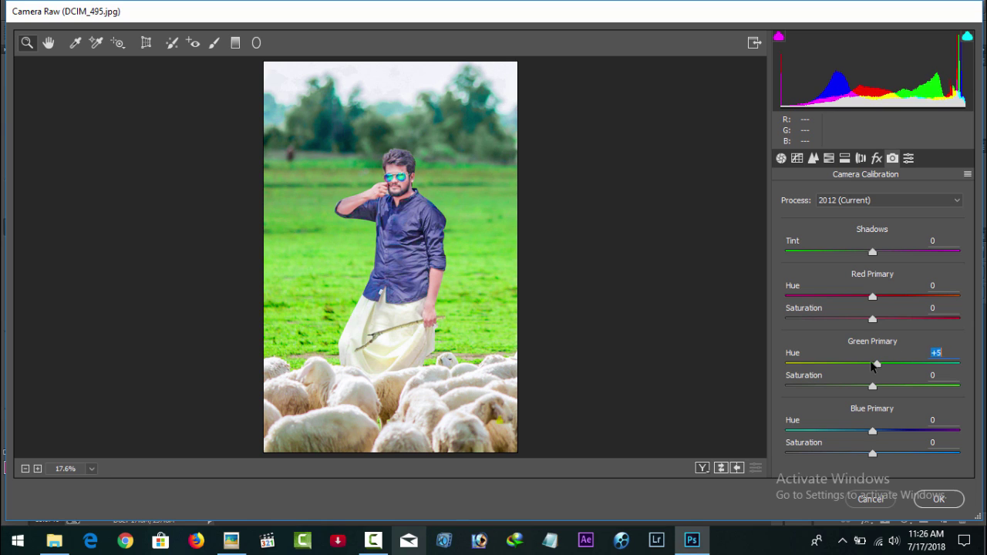
{"action": "double_click", "coordinate": [874, 364]}
{"action": "mouse_move", "coordinate": [873, 386]}
{"action": "left_mouse_down"}
{"action": "mouse_move", "coordinate": [890, 387]}
{"action": "mouse_move", "coordinate": [867, 386]}
{"action": "left_mouse_up"}
{"action": "mouse_move", "coordinate": [873, 430]}
{"action": "left_mouse_down"}
{"action": "mouse_move", "coordinate": [854, 432]}
{"action": "mouse_move", "coordinate": [887, 432]}
{"action": "mouse_move", "coordinate": [874, 431]}
{"action": "mouse_move", "coordinate": [855, 455]}
{"action": "mouse_move", "coordinate": [865, 454]}
{"action": "left_mouse_up"}
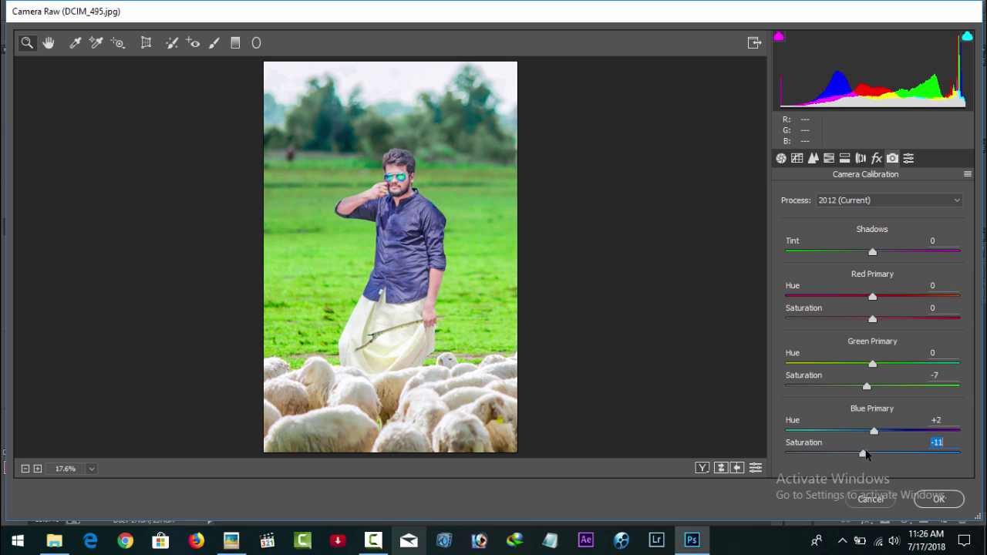
- Add Dehaze +19 and a -14 vignette, then apply the Camera Raw grade
{"action": "left_click", "coordinate": [877, 159]}
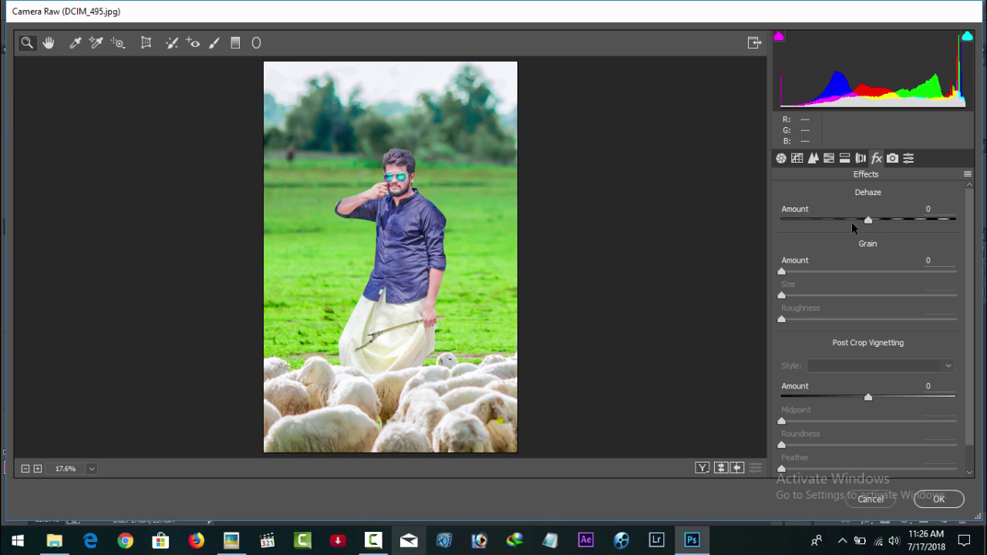
{"action": "left_click", "coordinate": [887, 220]}
{"action": "left_click_drag", "start_coordinate": [888, 221], "coordinate": [884, 223]}
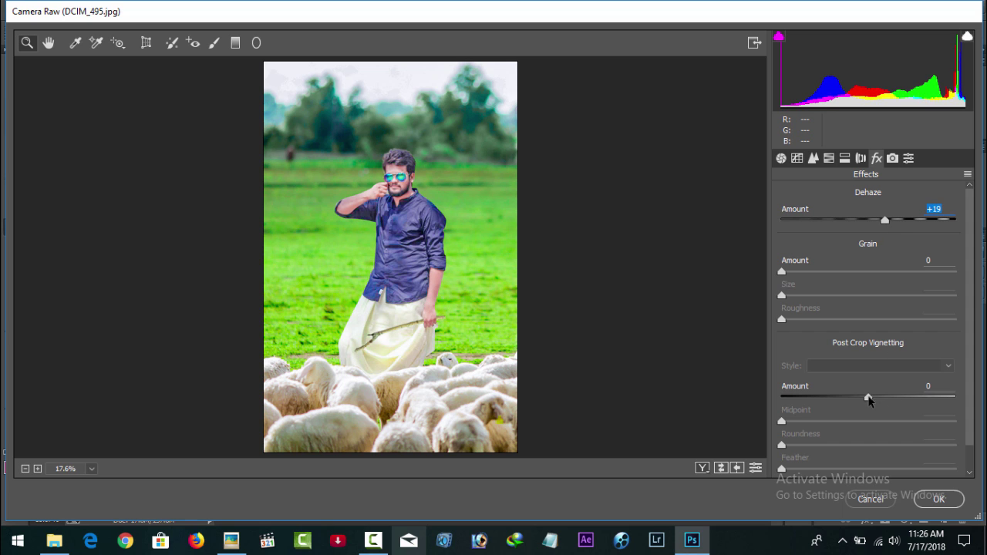
{"action": "left_click_drag", "start_coordinate": [869, 398], "coordinate": [855, 398]}
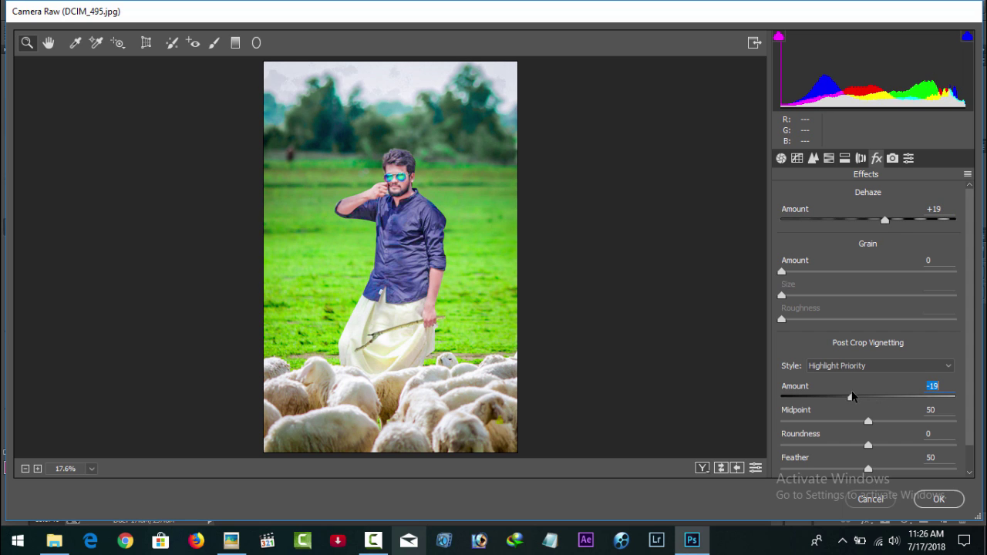
{"action": "left_click", "coordinate": [937, 500]}
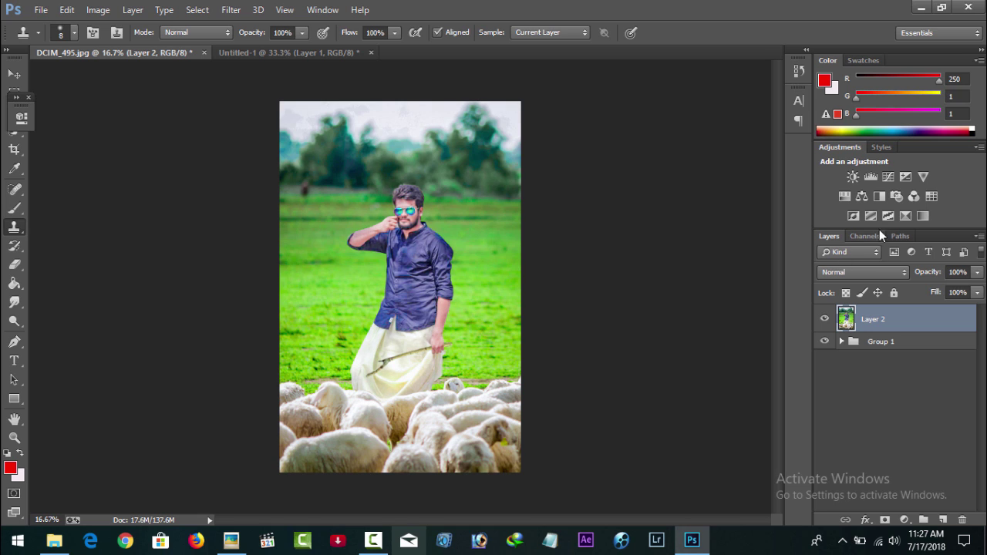
- Add a Selective Color layer and set Blacks to Magenta +19, Yellow -5, Black -21
{"action": "left_click", "coordinate": [886, 217]}
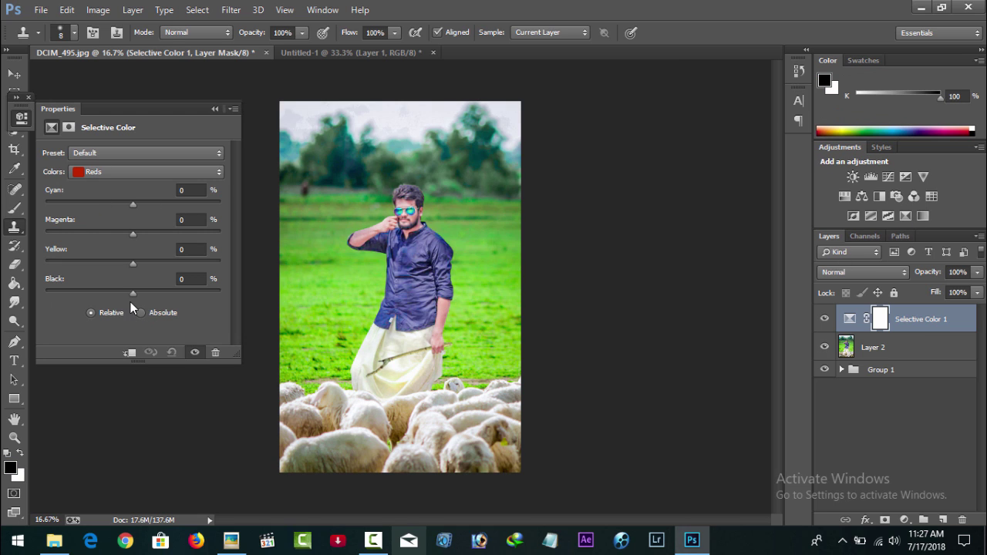
{"action": "left_click_drag", "start_coordinate": [131, 294], "coordinate": [128, 295]}
{"action": "left_click", "coordinate": [106, 294]}
{"action": "left_click", "coordinate": [143, 171]}
{"action": "left_click", "coordinate": [119, 282]}
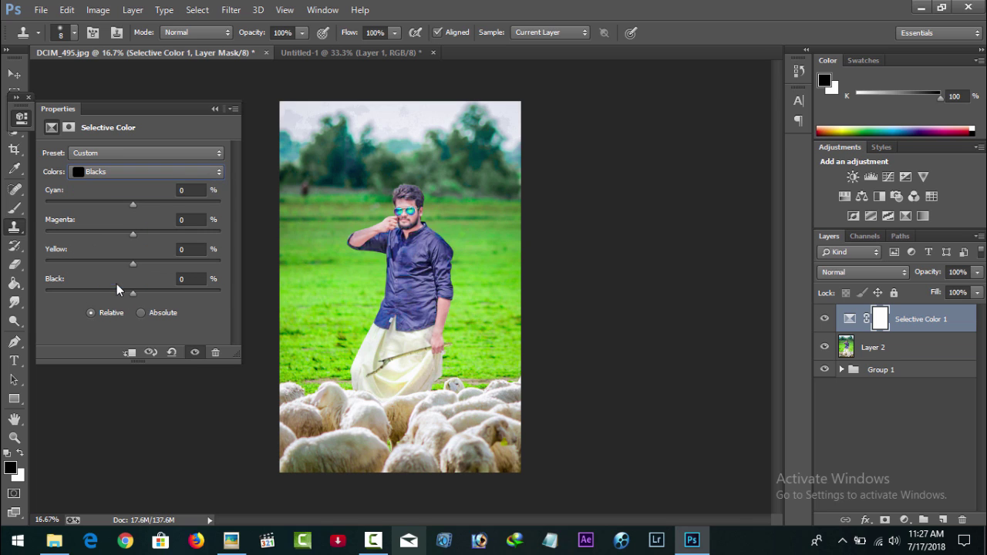
{"action": "mouse_move", "coordinate": [132, 294]}
{"action": "left_mouse_down"}
{"action": "mouse_move", "coordinate": [115, 294]}
{"action": "mouse_move", "coordinate": [119, 264]}
{"action": "mouse_move", "coordinate": [162, 265]}
{"action": "mouse_move", "coordinate": [130, 264]}
{"action": "mouse_move", "coordinate": [107, 238]}
{"action": "mouse_move", "coordinate": [144, 234]}
{"action": "left_mouse_up"}
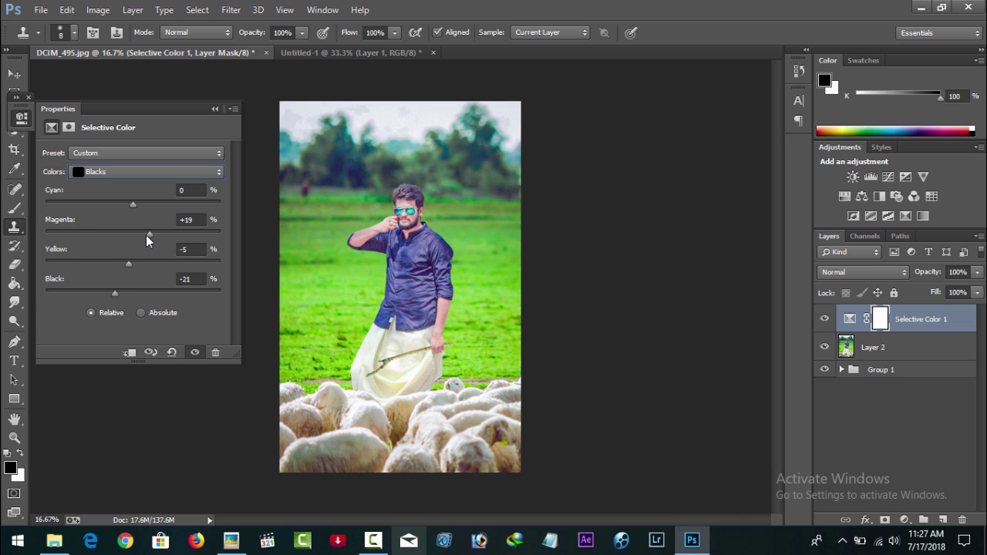
{"action": "mouse_move", "coordinate": [118, 203]}
{"action": "left_mouse_down"}
{"action": "mouse_move", "coordinate": [149, 205]}
{"action": "mouse_move", "coordinate": [98, 199]}
{"action": "mouse_move", "coordinate": [155, 198]}
{"action": "left_mouse_up"}
- Set the Neutrals range to Black +7
{"action": "left_click", "coordinate": [129, 173]}
{"action": "left_click", "coordinate": [102, 268]}
{"action": "mouse_move", "coordinate": [128, 299]}
{"action": "left_mouse_down"}
{"action": "mouse_move", "coordinate": [112, 295]}
{"action": "mouse_move", "coordinate": [149, 298]}
{"action": "mouse_move", "coordinate": [138, 296]}
{"action": "left_mouse_up"}
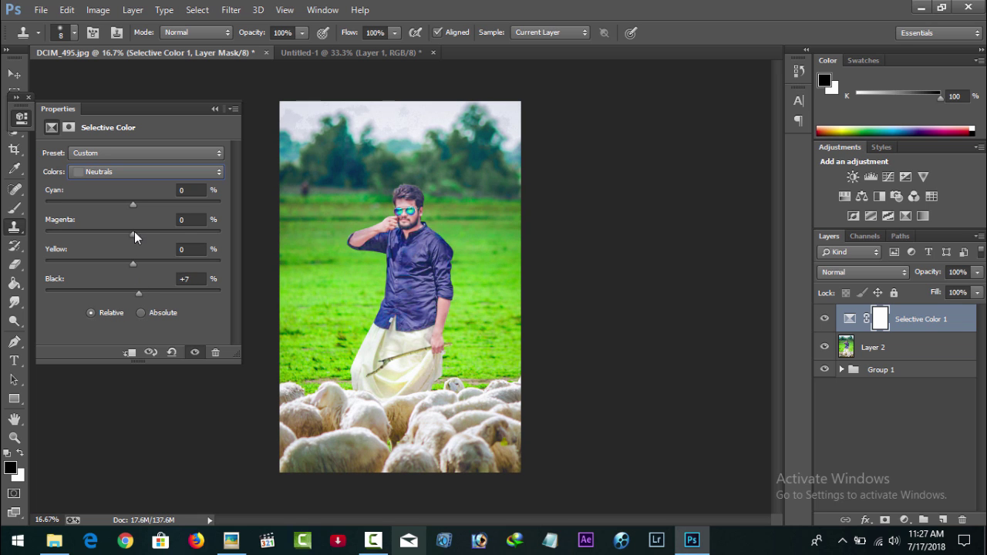
{"action": "mouse_move", "coordinate": [134, 231]}
{"action": "left_mouse_down"}
{"action": "mouse_move", "coordinate": [121, 232]}
{"action": "mouse_move", "coordinate": [129, 231]}
{"action": "mouse_move", "coordinate": [130, 202]}
{"action": "mouse_move", "coordinate": [121, 203]}
{"action": "mouse_move", "coordinate": [143, 207]}
{"action": "left_mouse_up"}
- Reduce cyan and yellow in the Greens range, with Yellow at -18
{"action": "left_click", "coordinate": [134, 170]}
{"action": "left_click", "coordinate": [131, 210]}
{"action": "mouse_move", "coordinate": [122, 263]}
{"action": "left_mouse_down"}
{"action": "mouse_move", "coordinate": [76, 256]}
{"action": "mouse_move", "coordinate": [137, 257]}
{"action": "mouse_move", "coordinate": [117, 259]}
{"action": "mouse_move", "coordinate": [103, 230]}
{"action": "mouse_move", "coordinate": [155, 232]}
{"action": "left_mouse_up"}
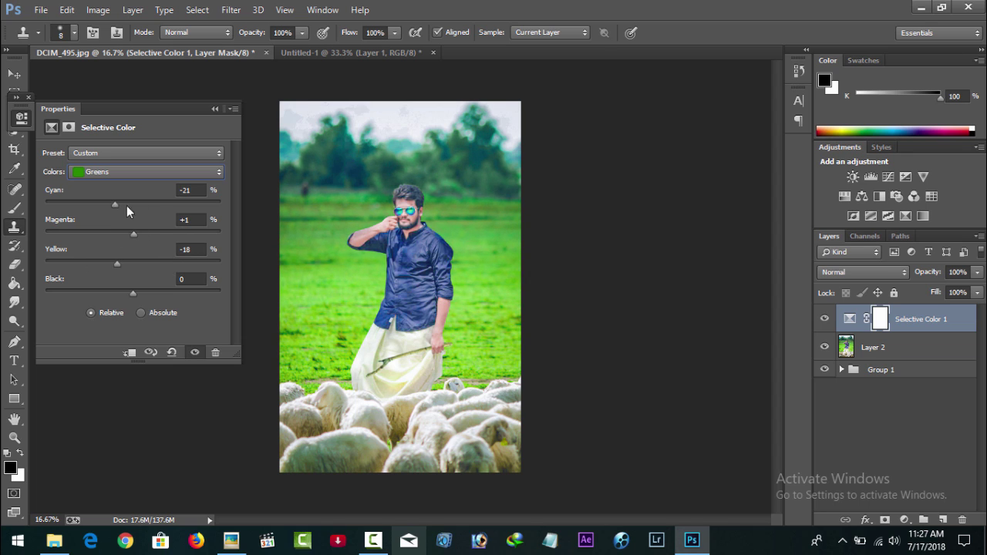
{"action": "mouse_move", "coordinate": [134, 291]}
{"action": "left_mouse_down"}
{"action": "mouse_move", "coordinate": [124, 292]}
{"action": "mouse_move", "coordinate": [148, 292]}
{"action": "mouse_move", "coordinate": [133, 291]}
{"action": "left_mouse_up"}
{"action": "left_click", "coordinate": [216, 108]}
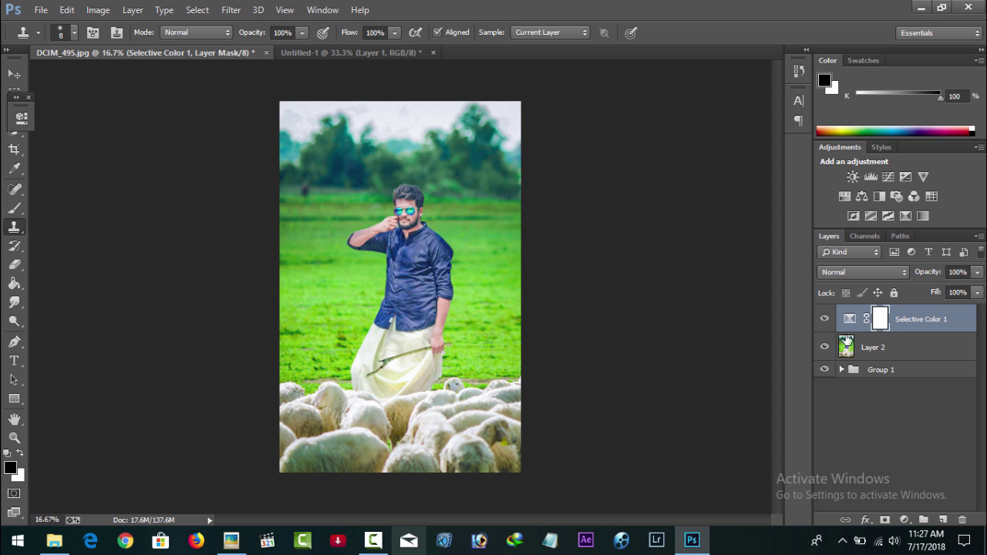
- Add a Color Lookup layer using the Fuji ETERNA 250D Kodak 2395 LUT
{"action": "left_click", "coordinate": [874, 347]}
{"action": "left_click", "coordinate": [931, 196]}
{"action": "left_click", "coordinate": [124, 157]}
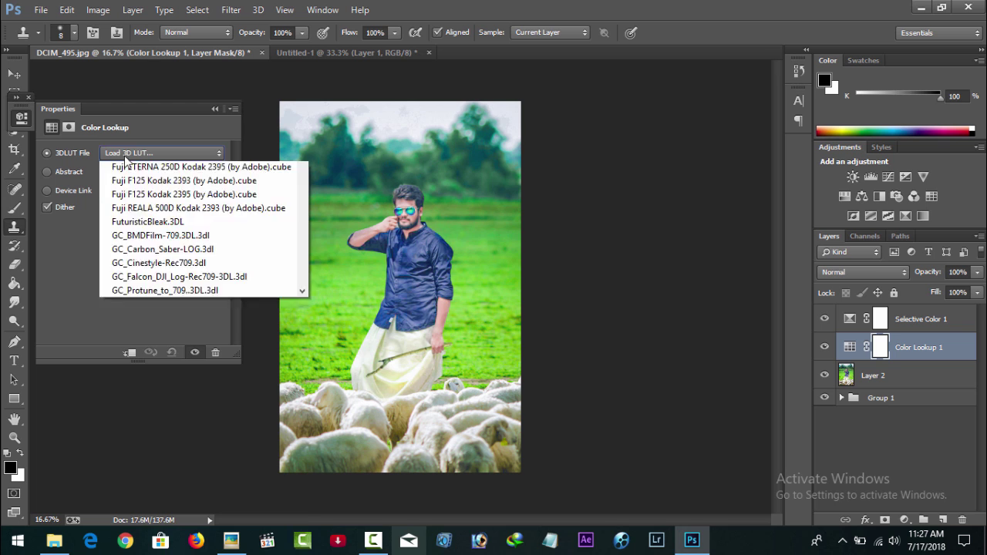
{"action": "left_click", "coordinate": [126, 210]}
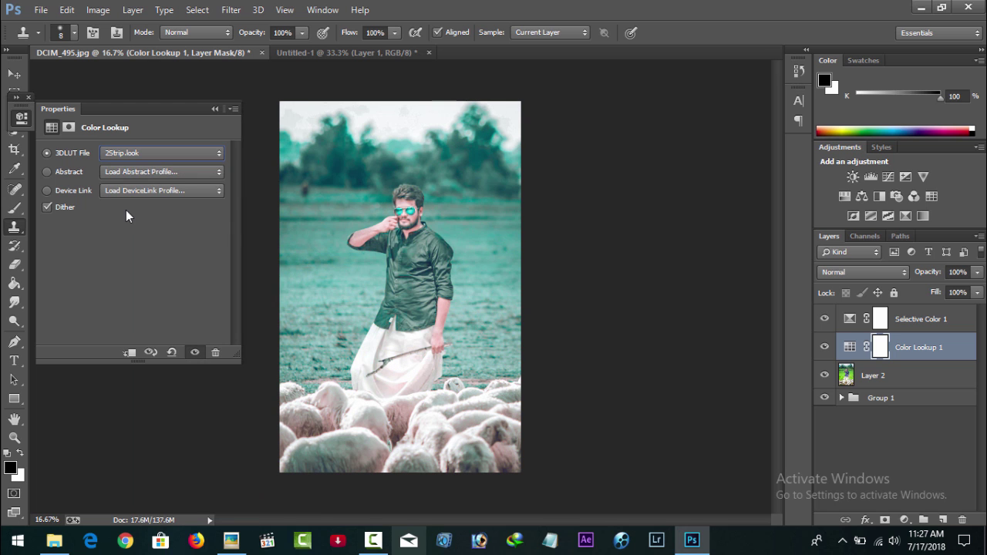
{"action": "key", "text": "Down"}
{"action": "key", "text": "Down"}
{"action": "key", "text": "Down"}
{"action": "key", "text": "Down"}
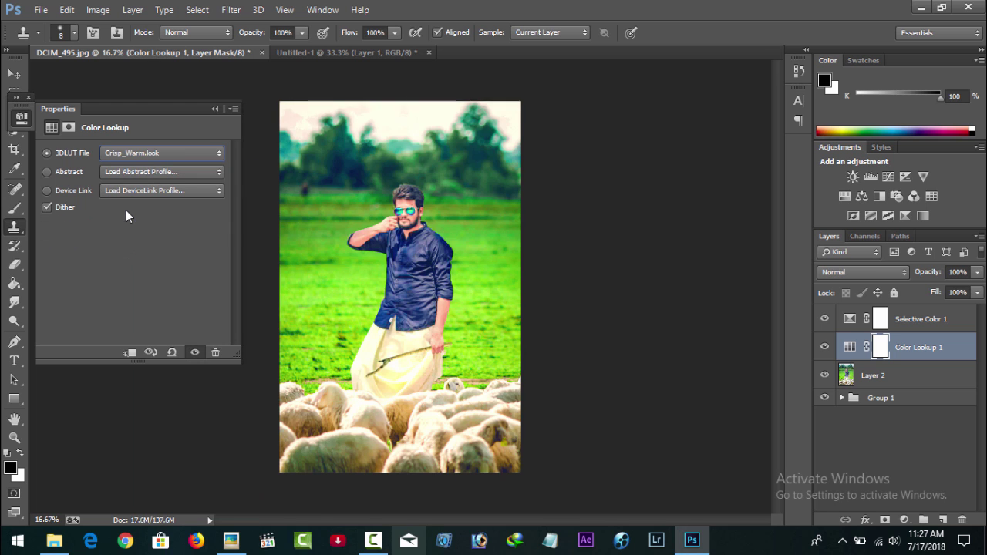
{"action": "key", "text": "Down"}
{"action": "key", "text": "Down"}
{"action": "key", "text": "Down"}
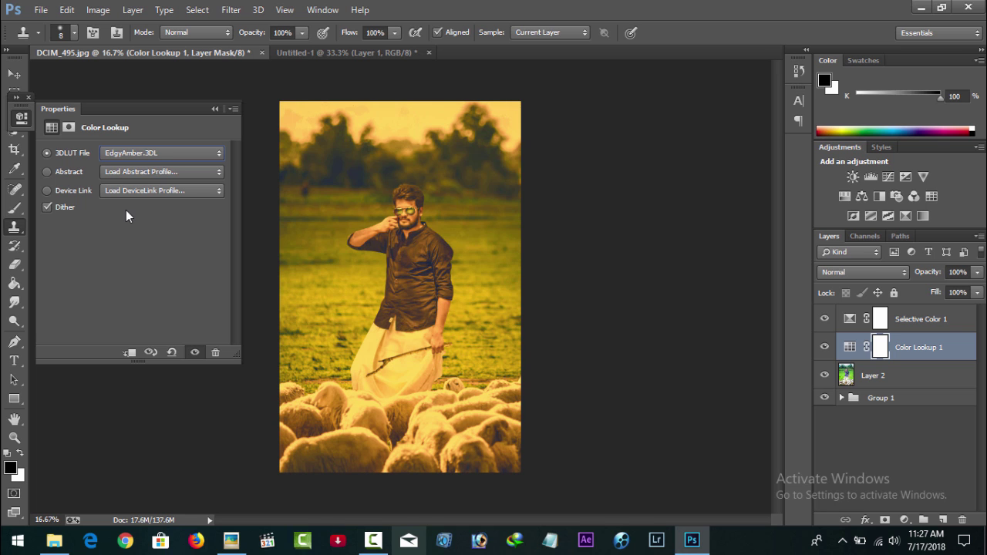
{"action": "key", "text": "Down"}
{"action": "key", "text": "Down"}
{"action": "key", "text": "Down"}
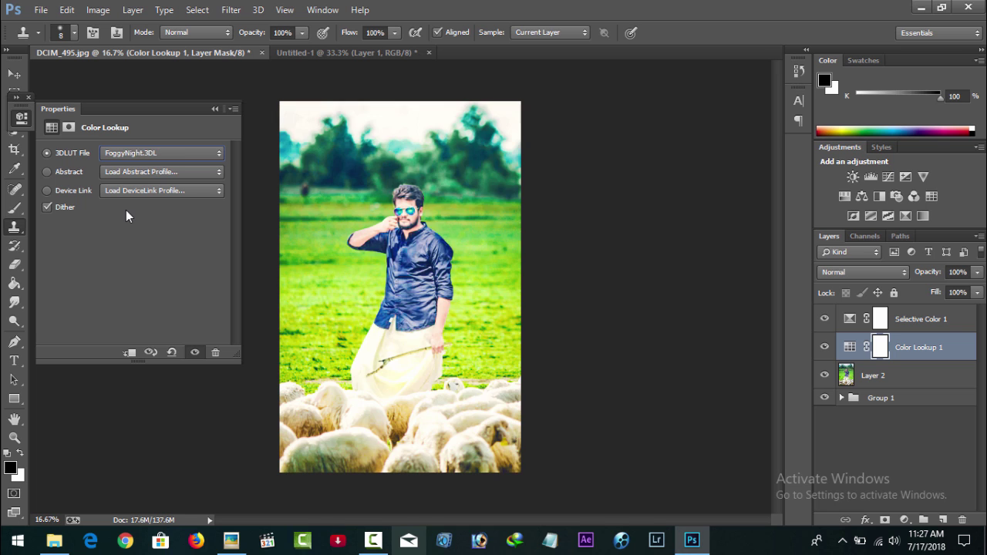
{"action": "key", "text": "Down"}
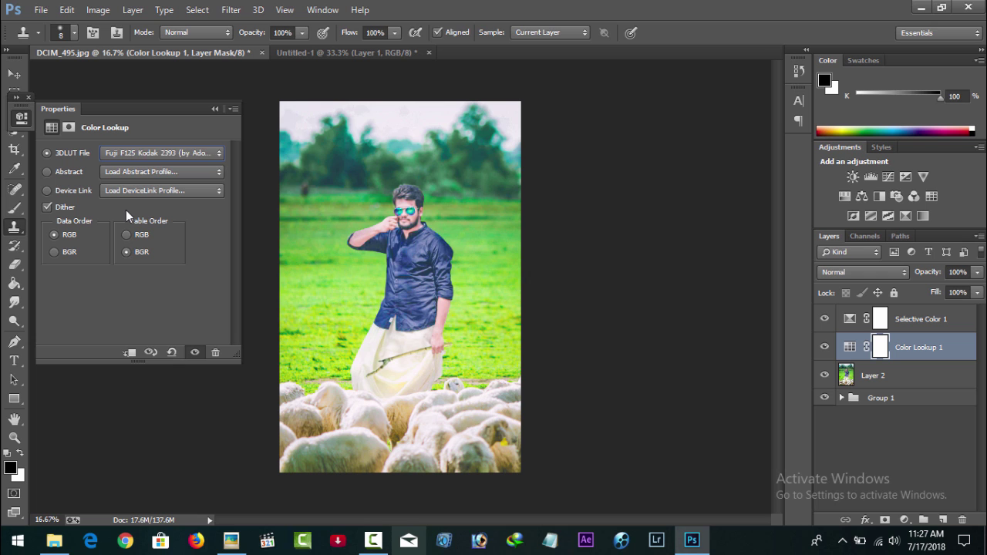
{"action": "key", "text": "Down"}
- Lower the lookup to 17% opacity and merge it with Selective Color 1
{"action": "mouse_move", "coordinate": [978, 271]}
{"action": "left_mouse_down"}
{"action": "mouse_move", "coordinate": [889, 292]}
{"action": "mouse_move", "coordinate": [914, 291]}
{"action": "left_mouse_up"}
{"action": "left_click", "coordinate": [179, 130]}
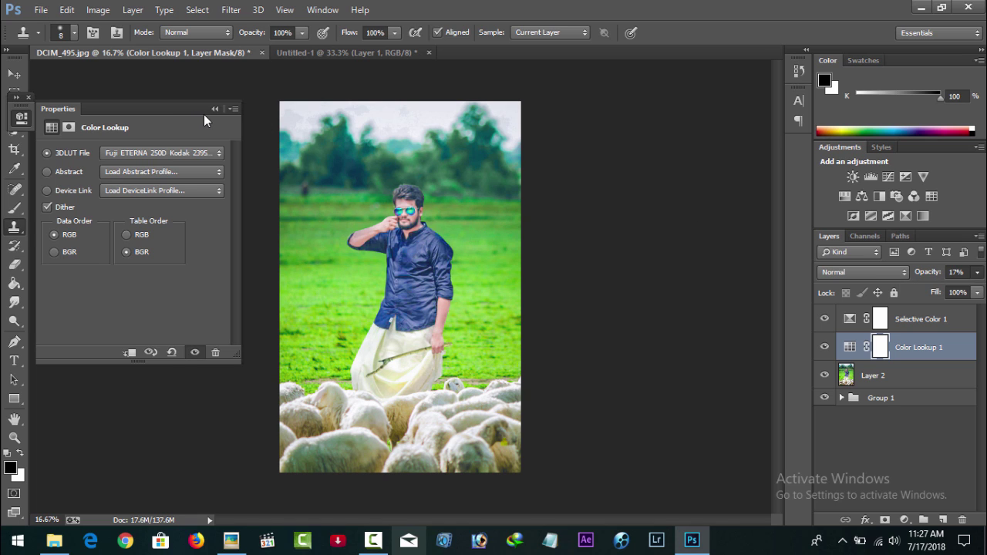
{"action": "left_click", "coordinate": [214, 111]}
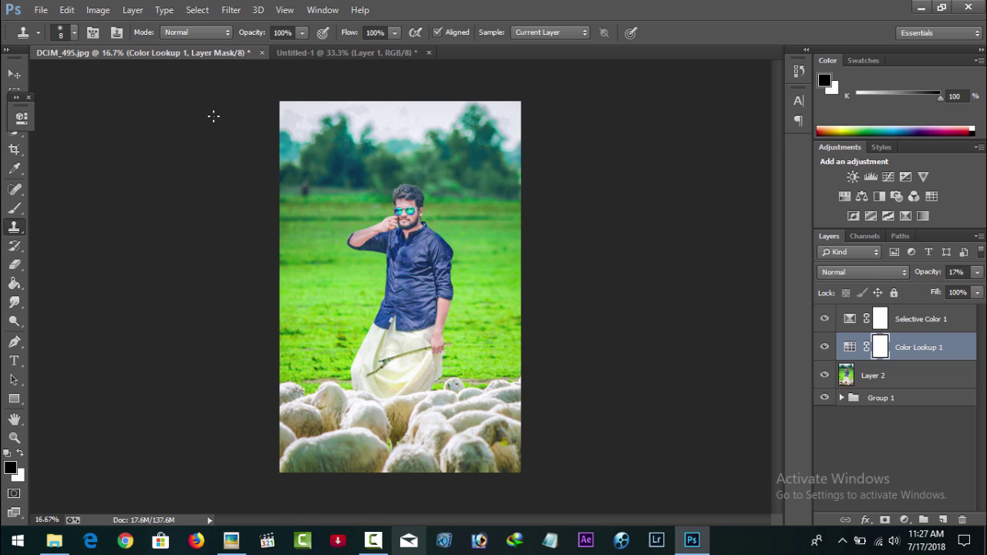
{"action": "left_click", "coordinate": [918, 324], "text": "shift"}
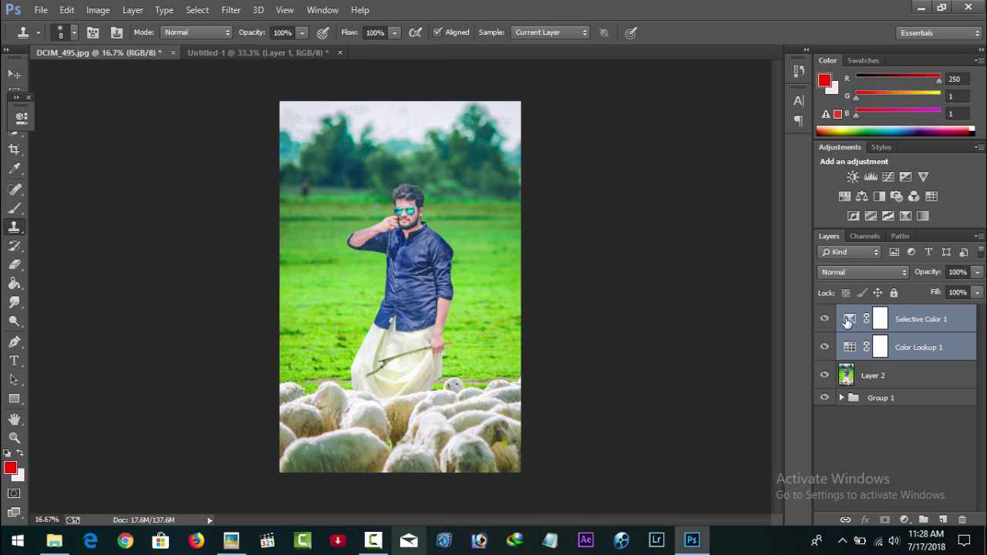
{"action": "right_click", "coordinate": [906, 332]}
{"action": "left_click", "coordinate": [692, 411]}
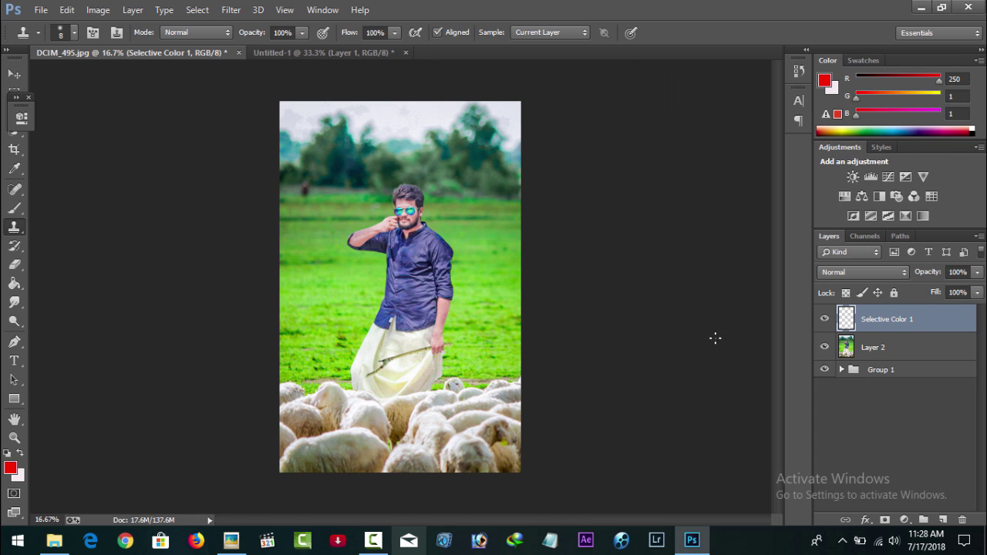